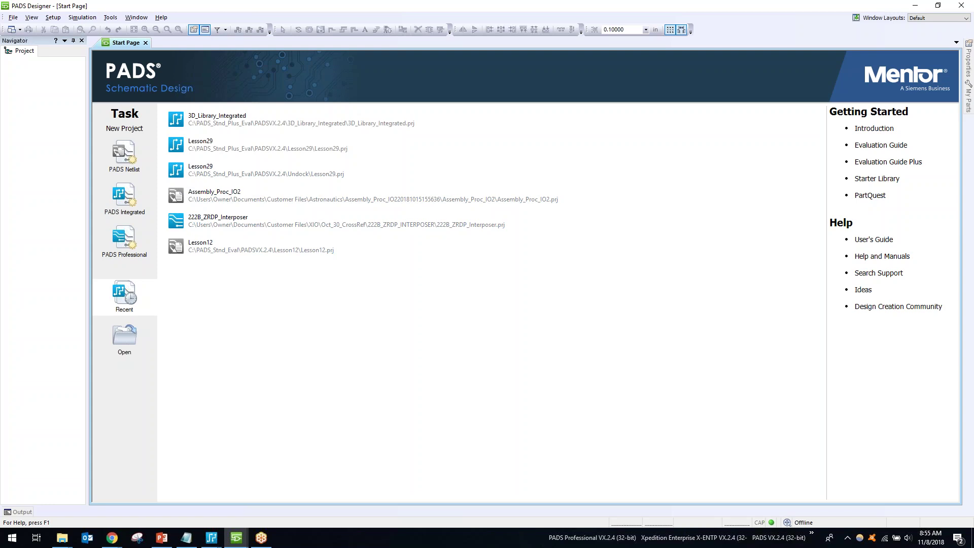
Close the start-page window and switch to the PADS Designer window with 3D_Library_Integrated, maximized to show the whole schematic sheet 2.
{"action": "left_click", "coordinate": [962, 5]}
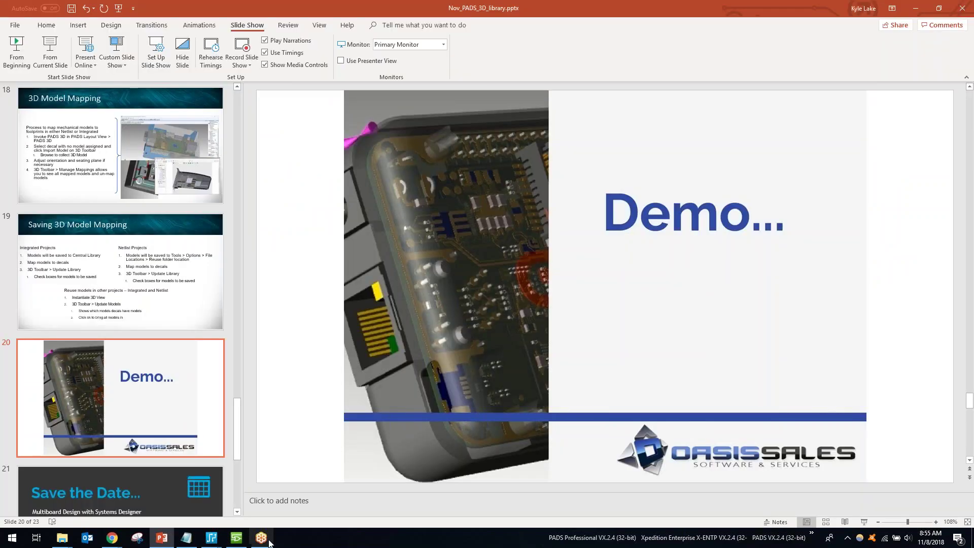
{"action": "left_click", "coordinate": [237, 538]}
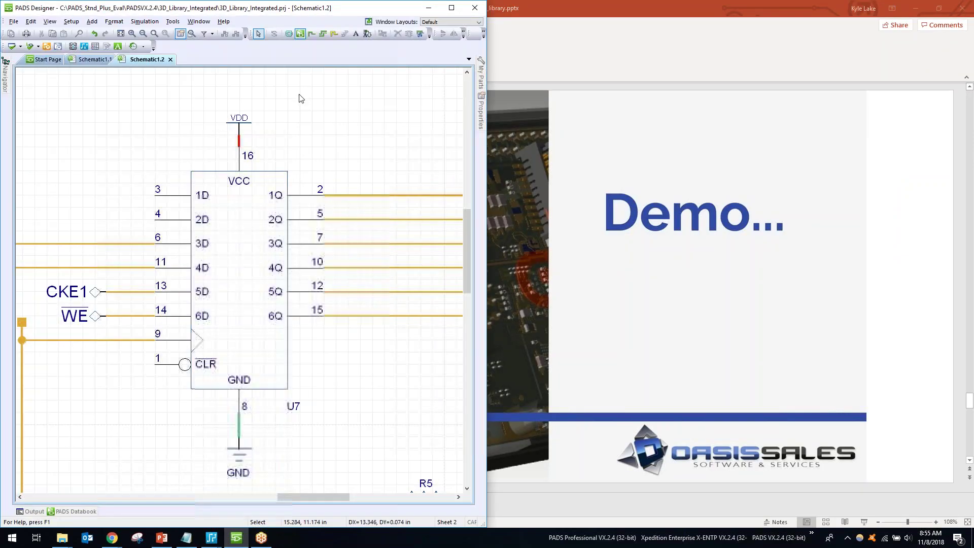
{"action": "mouse_move", "coordinate": [288, 7]}
{"action": "left_mouse_down"}
{"action": "mouse_move", "coordinate": [290, 30]}
{"action": "mouse_move", "coordinate": [298, 0]}
{"action": "left_mouse_up"}
{"action": "scroll", "coordinate": [347, 193], "scroll_direction": "down", "scroll_amount": 5}
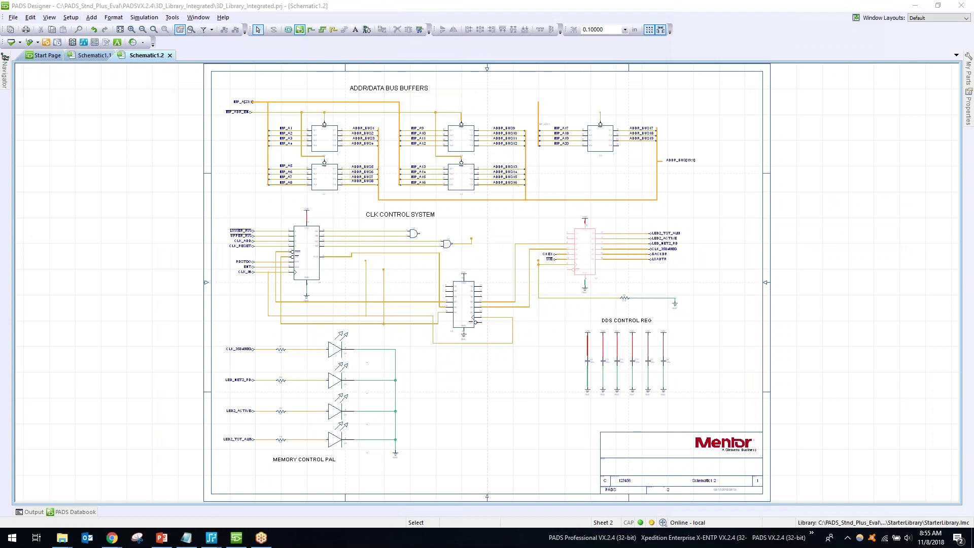
Check the project's central library path in the project settings and leave the settings without changes.
{"action": "left_click", "coordinate": [175, 19]}
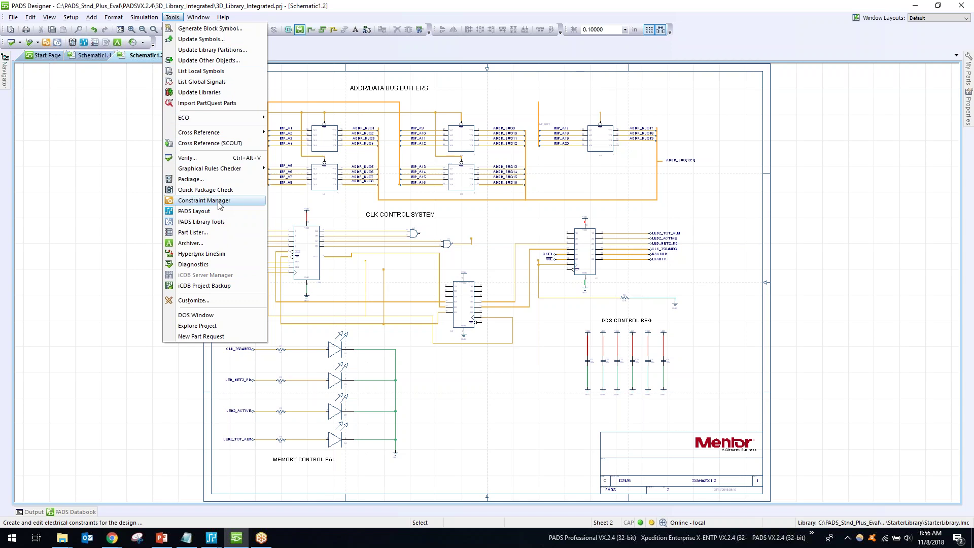
{"action": "left_click", "coordinate": [106, 187]}
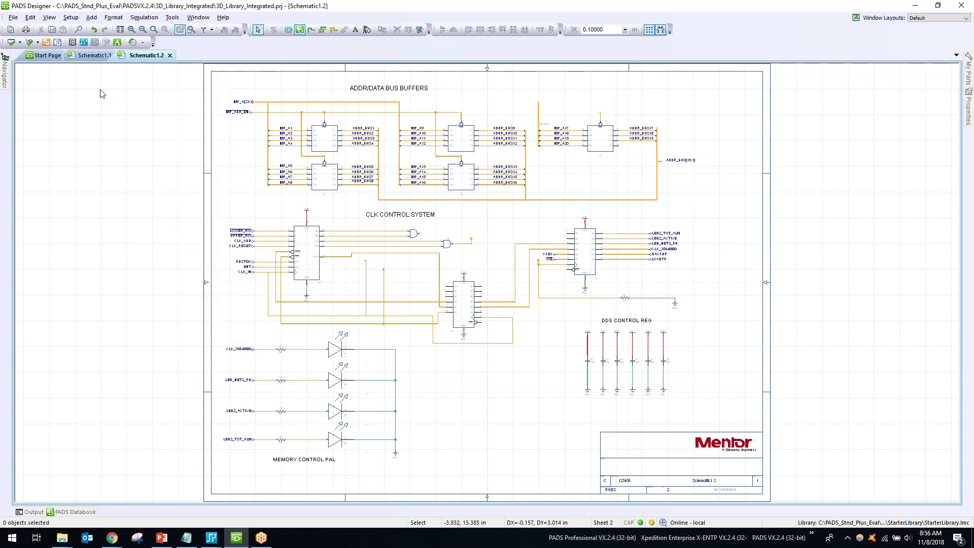
{"action": "left_click", "coordinate": [71, 18]}
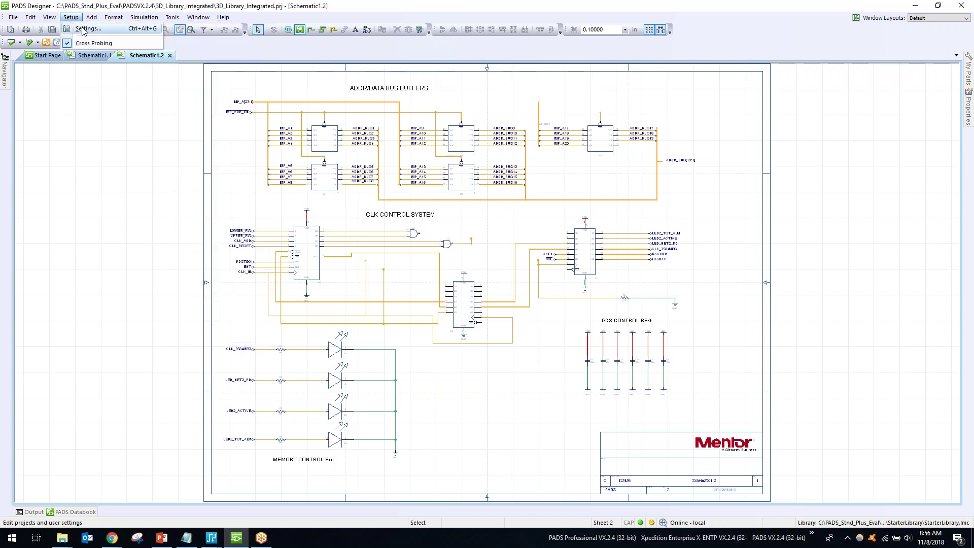
{"action": "left_click", "coordinate": [81, 30]}
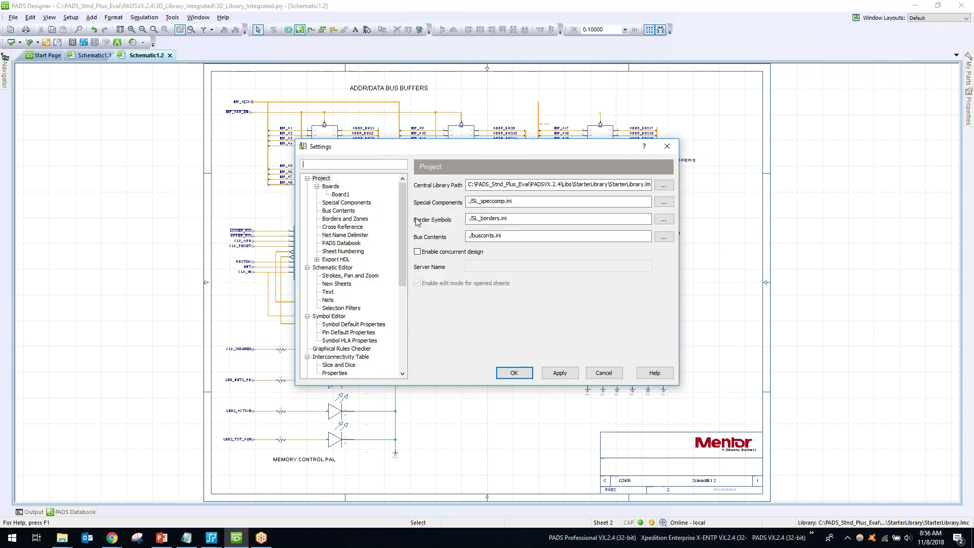
{"action": "left_click", "coordinate": [325, 181]}
{"action": "left_click", "coordinate": [664, 237]}
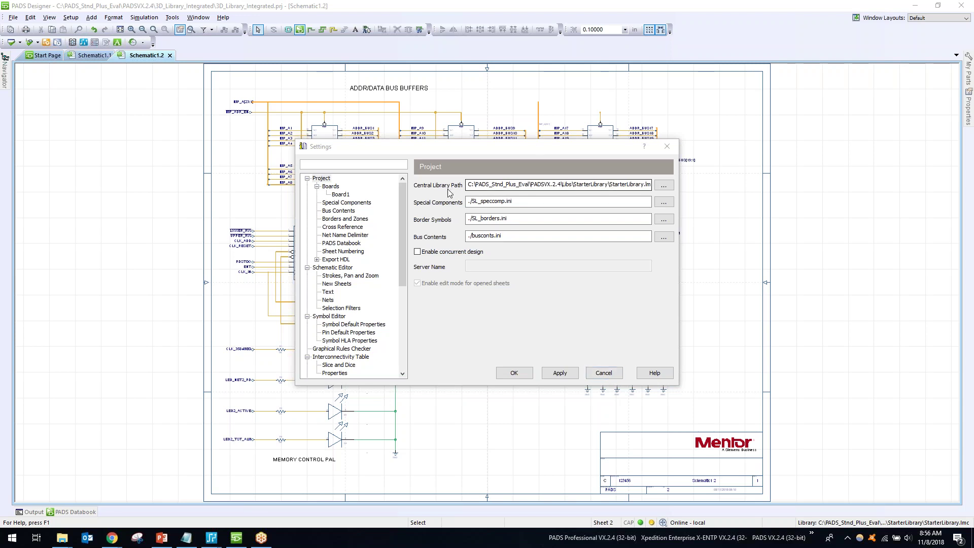
{"action": "left_click", "coordinate": [604, 373]}
{"action": "left_click", "coordinate": [172, 17]}
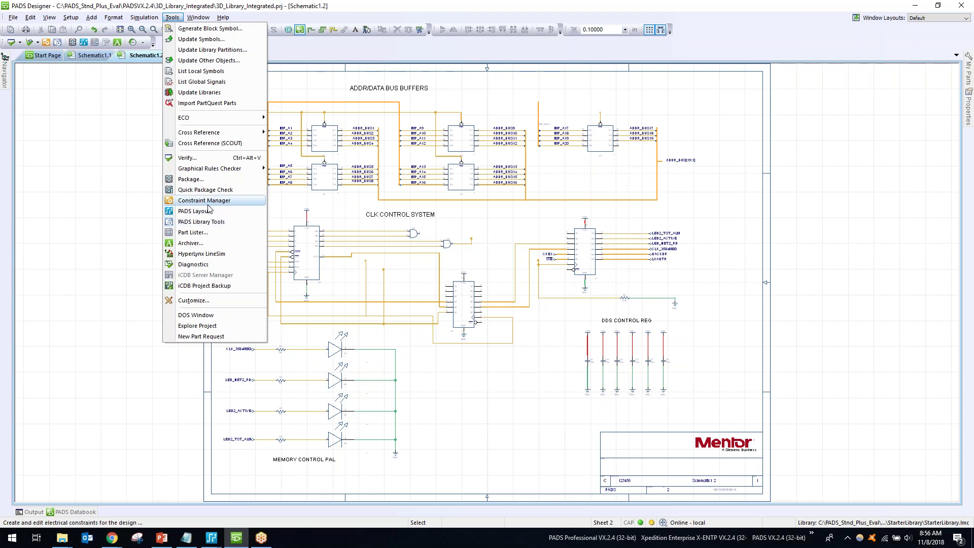
{"action": "left_click", "coordinate": [126, 195]}
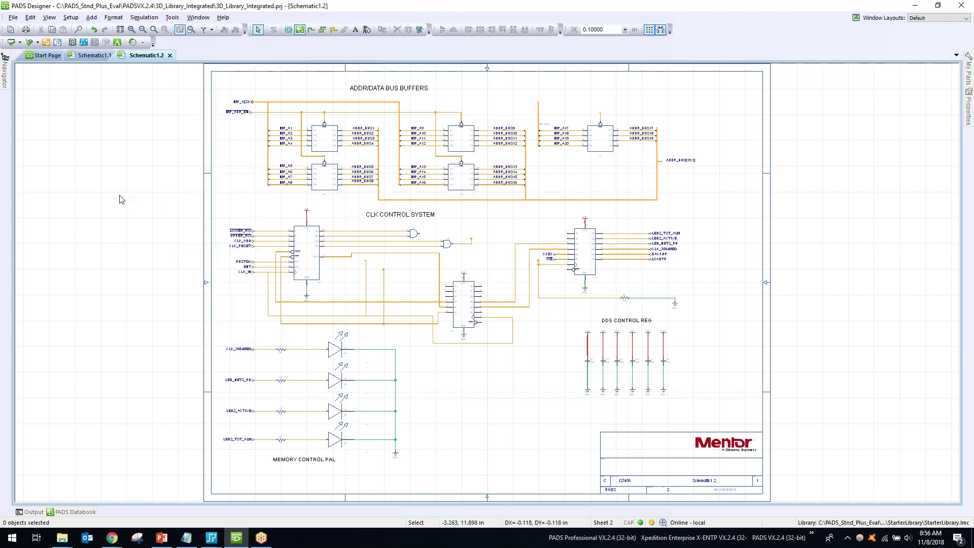
Switch to the PADS Layout window with the Lesson27.pcb board.
{"action": "left_click", "coordinate": [208, 542]}
{"action": "left_click", "coordinate": [180, 501]}
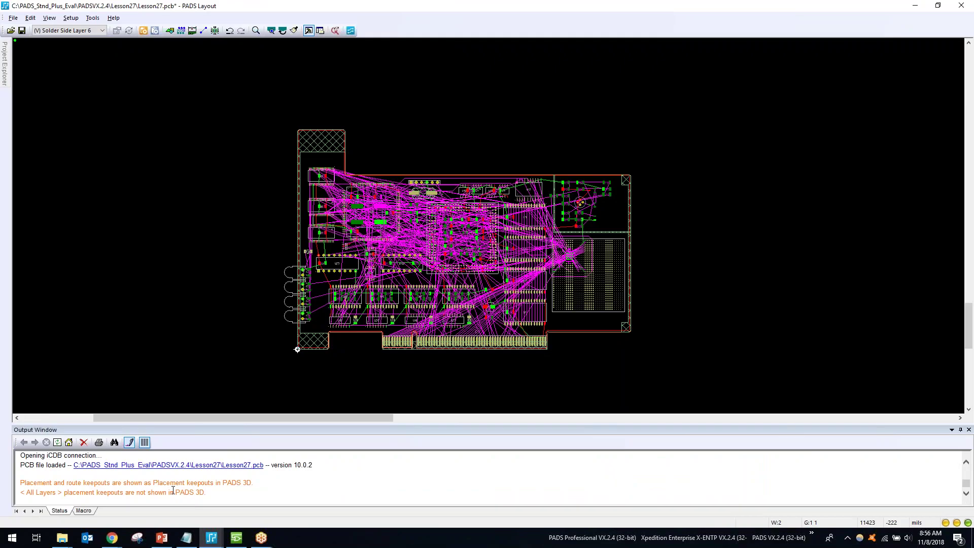
{"action": "scroll", "coordinate": [217, 304], "scroll_direction": "up", "scroll_amount": 2}
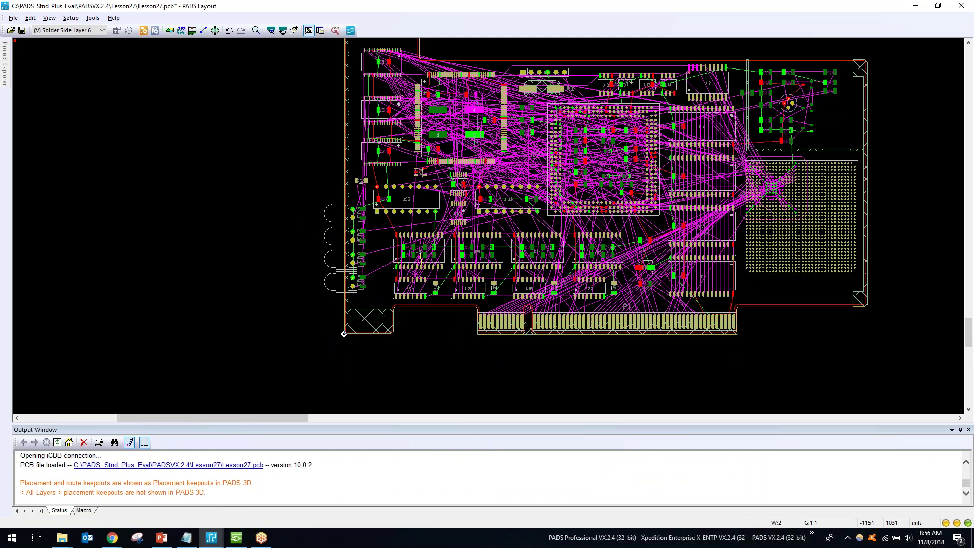
{"action": "scroll", "coordinate": [249, 268], "scroll_direction": "up", "scroll_amount": 1}
{"action": "scroll", "coordinate": [249, 268], "scroll_direction": "right", "scroll_amount": 1}
{"action": "scroll", "coordinate": [249, 268], "scroll_direction": "up", "scroll_amount": 1}
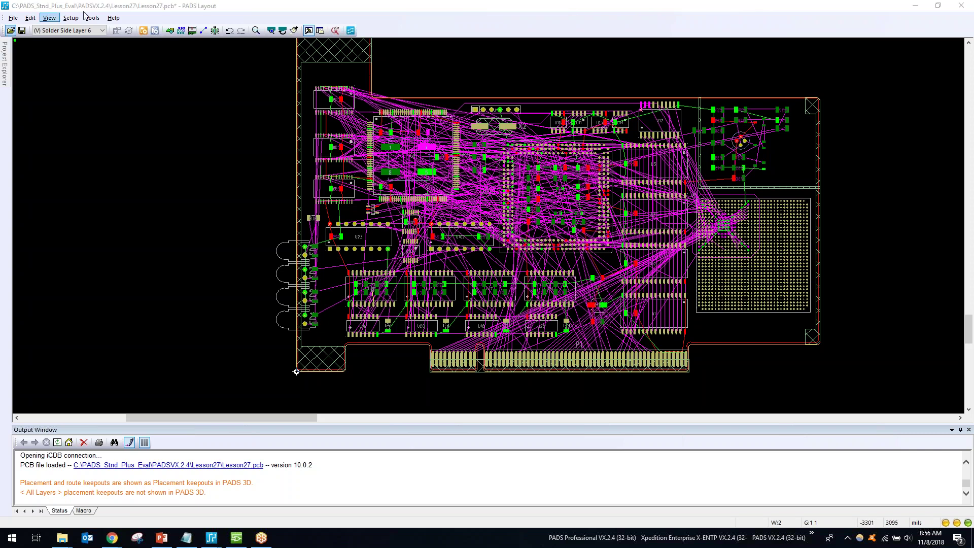
Open the PADS 3D view of the board, widen it, and fit the board in the 2D layout view.
{"action": "left_click", "coordinate": [50, 18]}
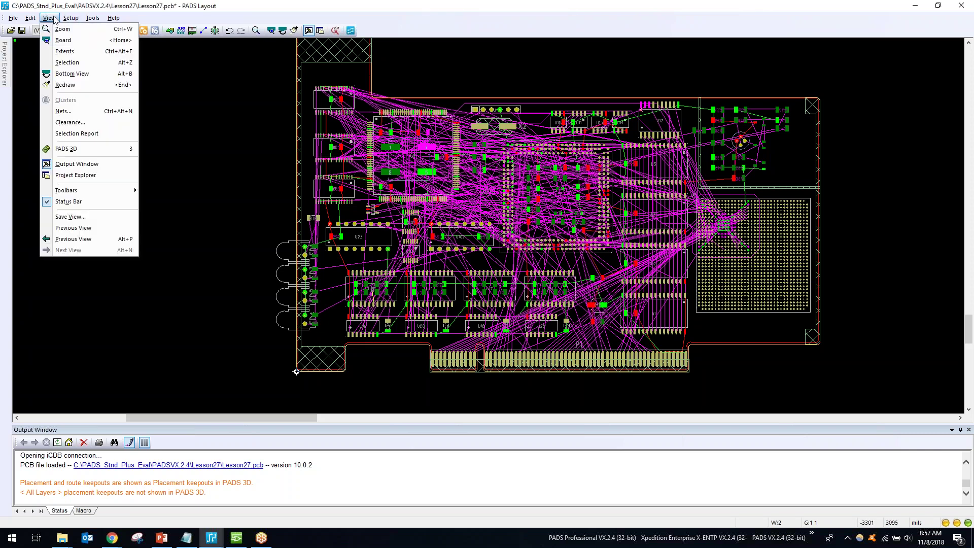
{"action": "left_click", "coordinate": [66, 148]}
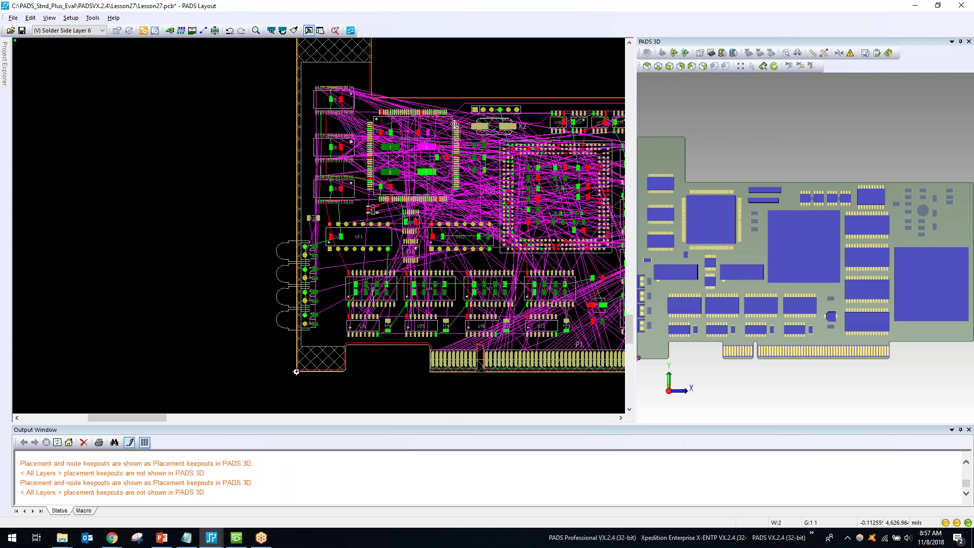
{"action": "left_click_drag", "start_coordinate": [633, 124], "coordinate": [455, 124]}
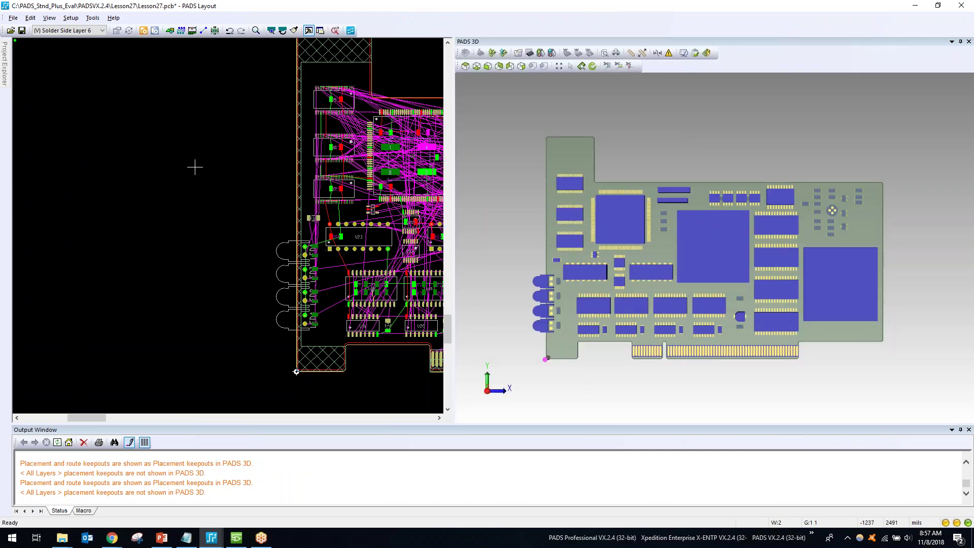
{"action": "key", "text": "Home"}
{"action": "scroll", "coordinate": [486, 181], "scroll_direction": "down", "scroll_amount": 2}
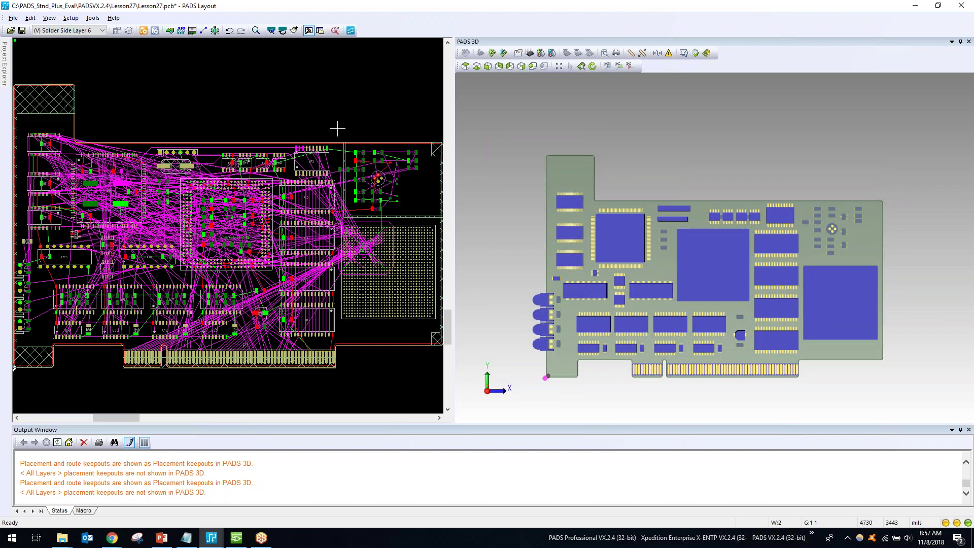
{"action": "scroll", "coordinate": [333, 152], "scroll_direction": "down", "scroll_amount": 1}
{"action": "right_click", "coordinate": [321, 98]}
{"action": "left_click", "coordinate": [327, 116]}
{"action": "mouse_move", "coordinate": [317, 146]}
{"action": "left_mouse_down"}
{"action": "mouse_move", "coordinate": [313, 163]}
{"action": "mouse_move", "coordinate": [384, 167]}
{"action": "mouse_move", "coordinate": [381, 204]}
{"action": "mouse_move", "coordinate": [356, 222]}
{"action": "mouse_move", "coordinate": [314, 143]}
{"action": "left_mouse_up"}
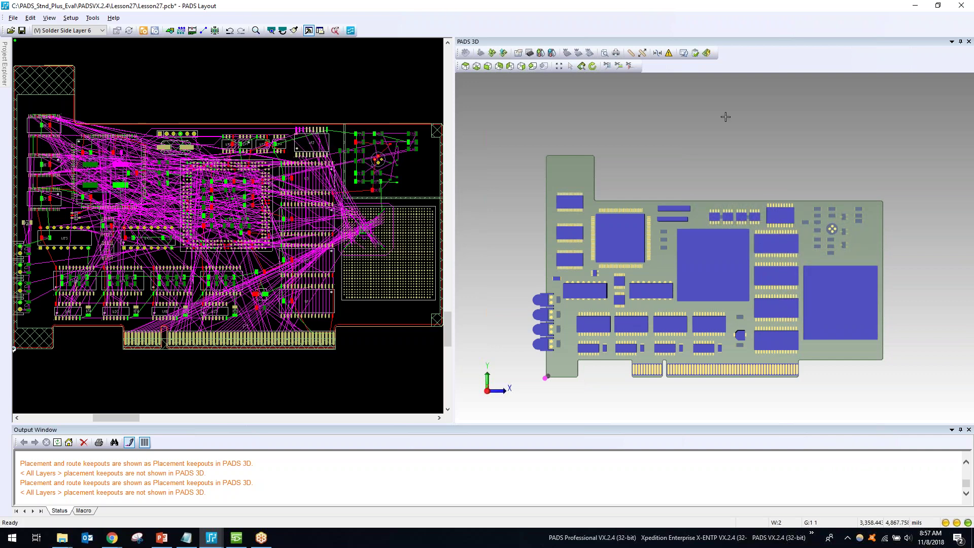
{"action": "left_click", "coordinate": [767, 313]}
{"action": "mouse_move", "coordinate": [767, 313]}
{"action": "left_mouse_down"}
{"action": "mouse_move", "coordinate": [756, 315]}
{"action": "mouse_move", "coordinate": [759, 298]}
{"action": "mouse_move", "coordinate": [777, 305]}
{"action": "mouse_move", "coordinate": [770, 323]}
{"action": "mouse_move", "coordinate": [779, 309]}
{"action": "left_mouse_up"}
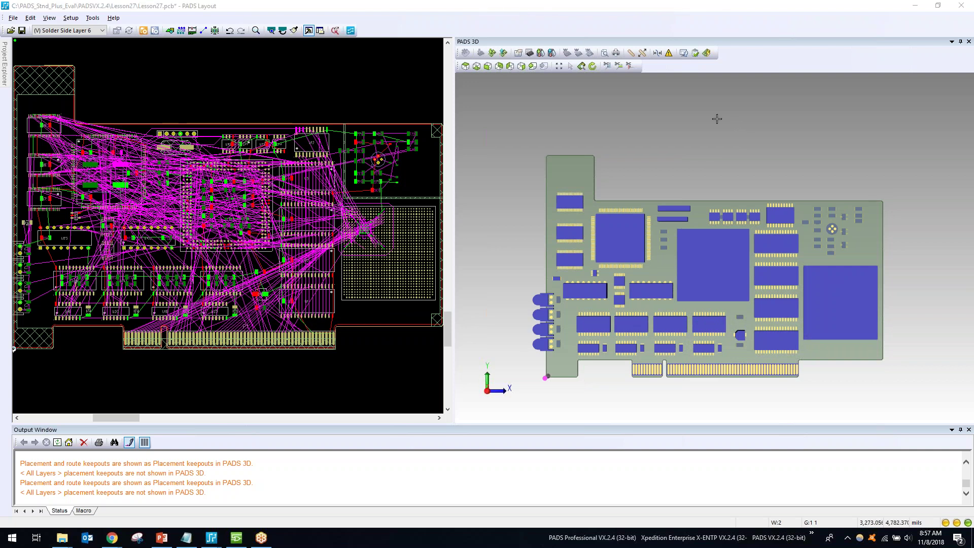
Open the 3D Display Control, dock and widen it beside the 3D view, and expand its general options.
{"action": "left_click", "coordinate": [683, 53]}
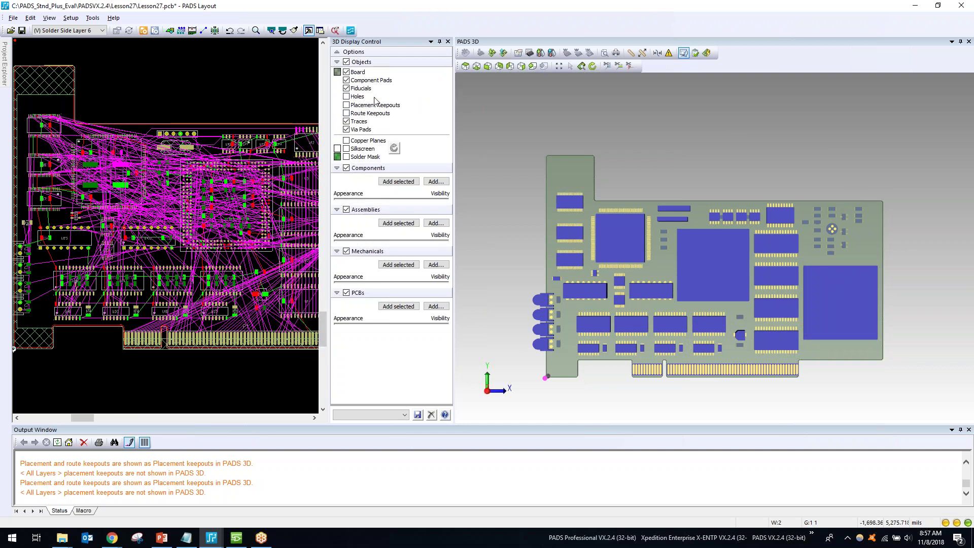
{"action": "left_click_drag", "start_coordinate": [415, 43], "coordinate": [943, 273]}
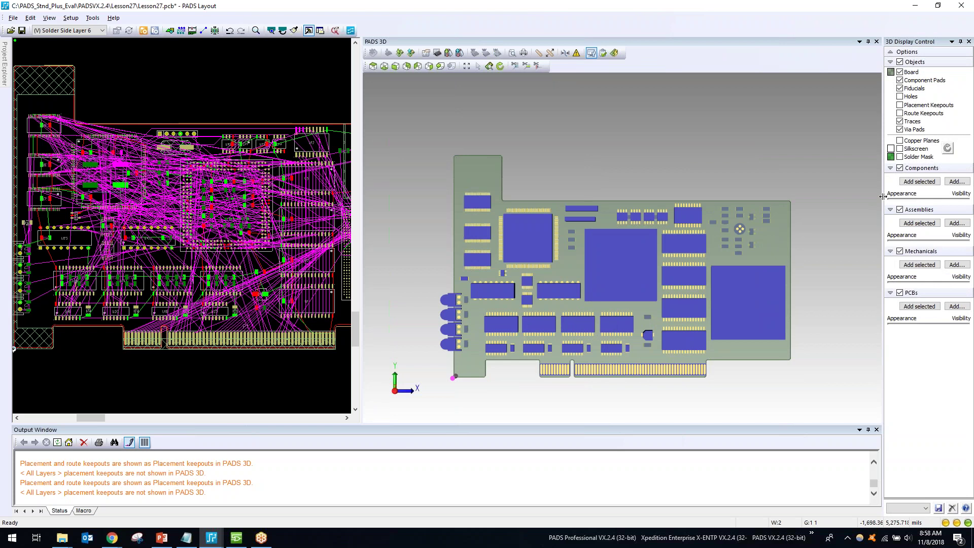
{"action": "left_click_drag", "start_coordinate": [796, 208], "coordinate": [798, 208]}
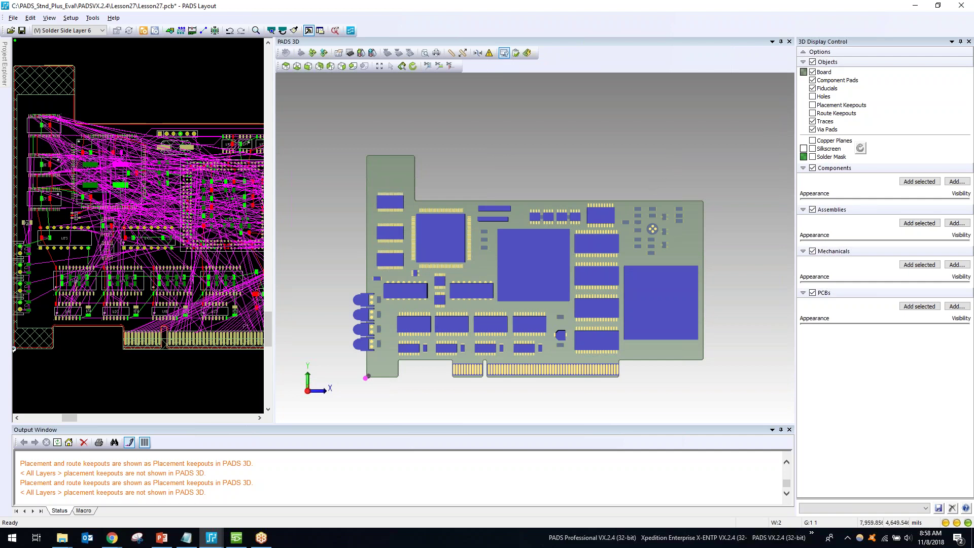
{"action": "left_click", "coordinate": [804, 53]}
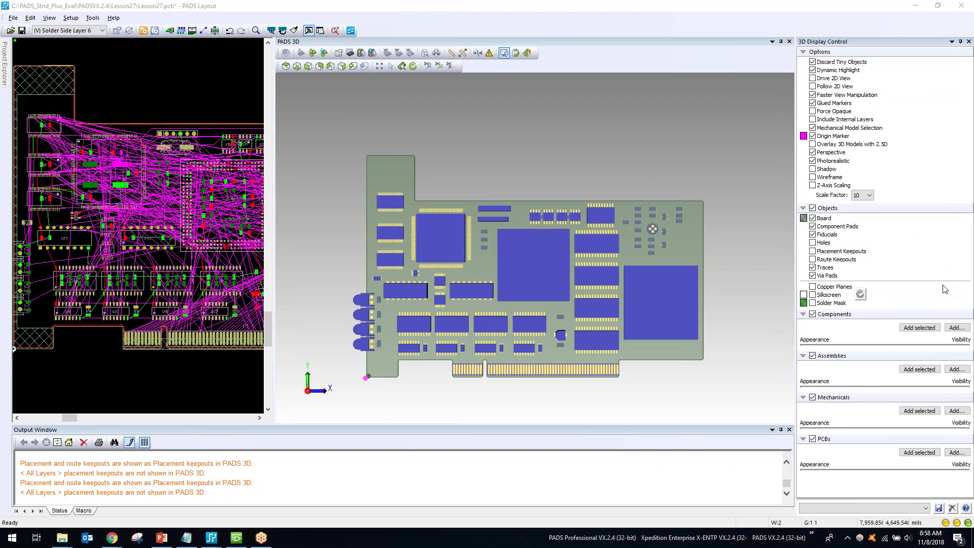
Turn on the solder mask display for the board in the 3D view.
{"action": "scroll", "coordinate": [481, 242], "scroll_direction": "up", "scroll_amount": 5}
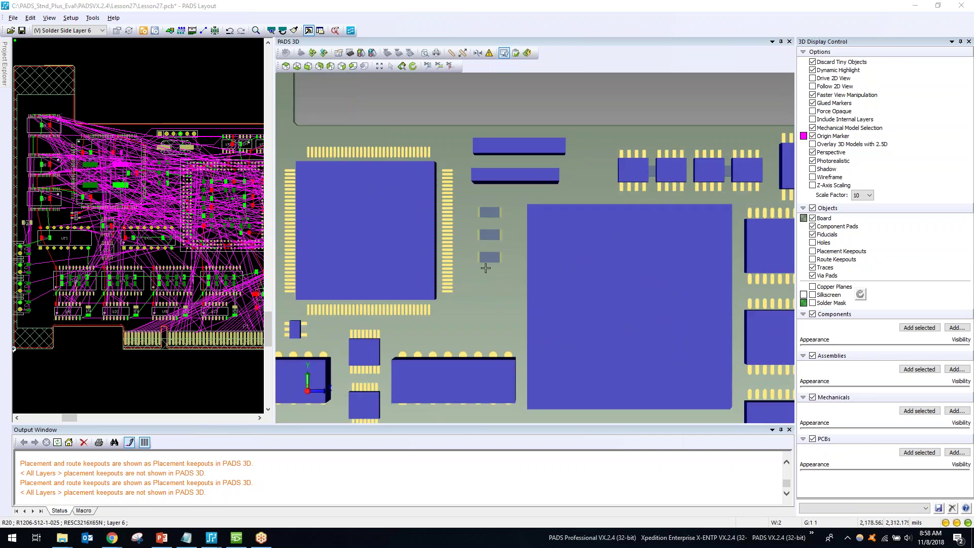
{"action": "scroll", "coordinate": [489, 258], "scroll_direction": "down", "scroll_amount": 4}
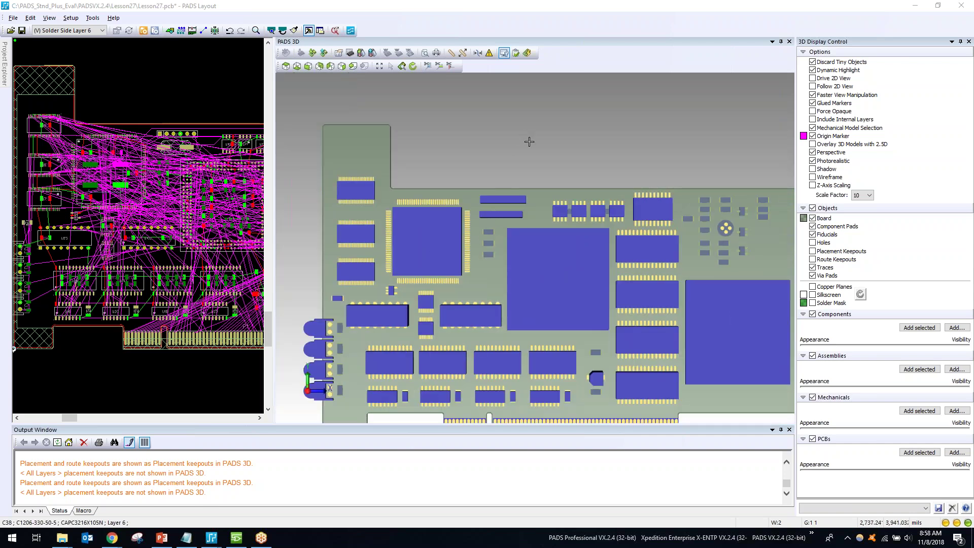
{"action": "middle_click_drag", "start_coordinate": [538, 131], "coordinate": [552, 315]}
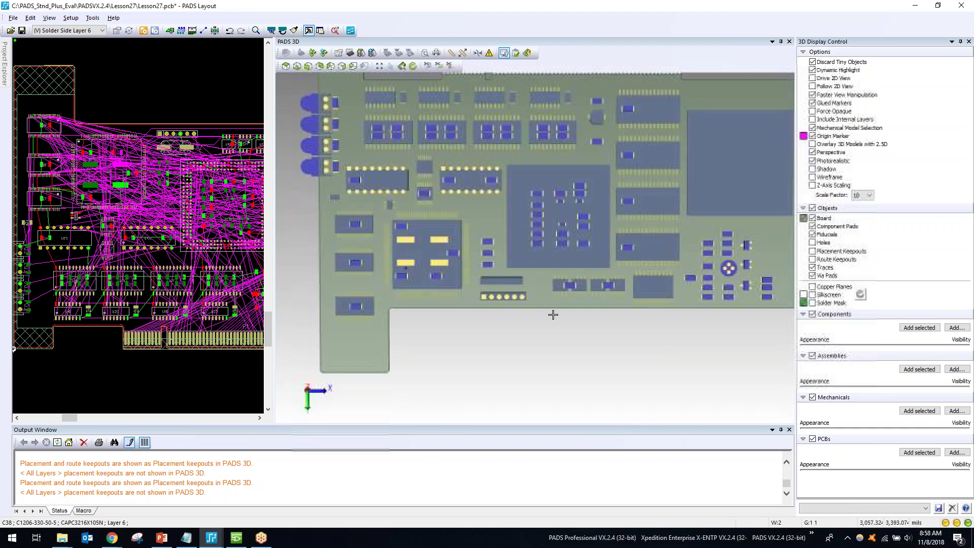
{"action": "middle_click_drag", "start_coordinate": [586, 146], "coordinate": [605, 307]}
{"action": "scroll", "coordinate": [685, 200], "scroll_direction": "down", "scroll_amount": 3}
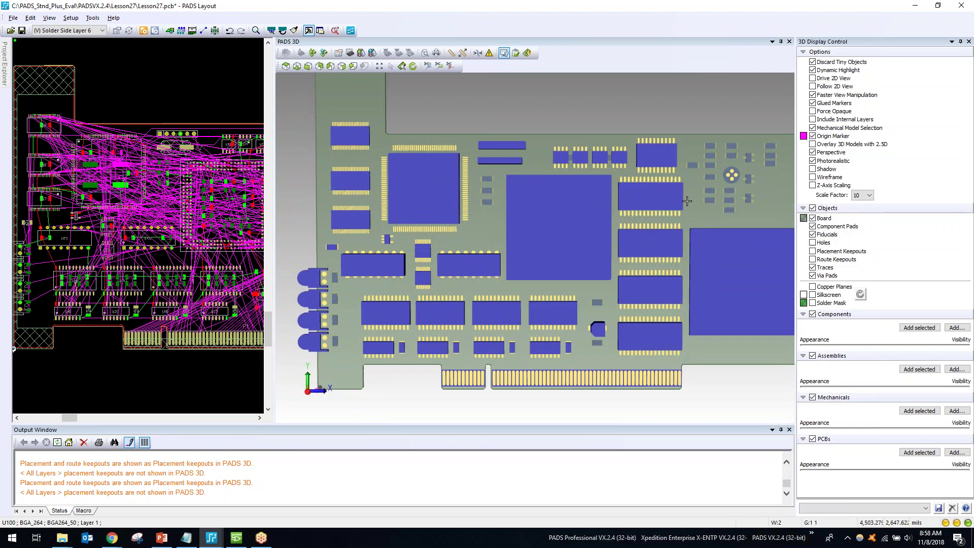
{"action": "left_click", "coordinate": [813, 303]}
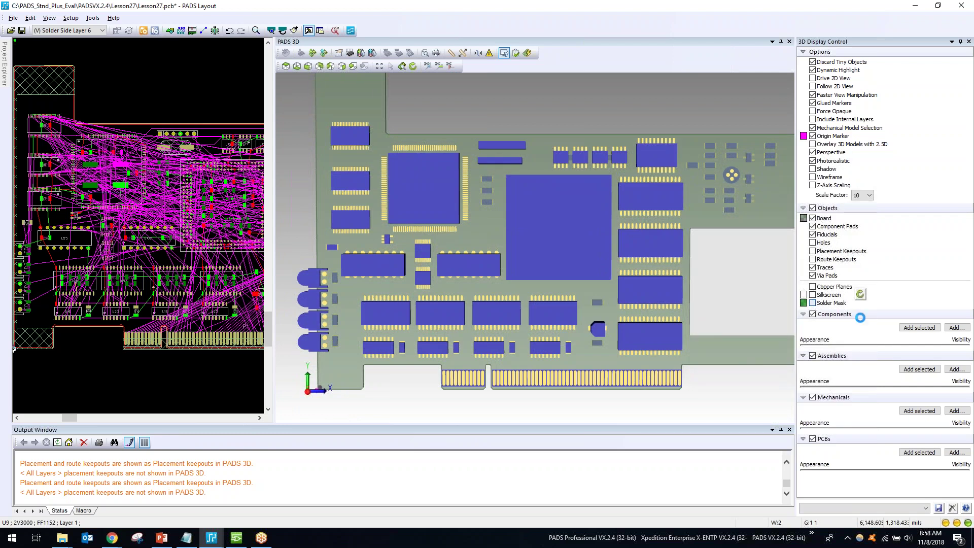
Try black as the solder mask colour and set it back to green.
{"action": "left_click", "coordinate": [805, 304]}
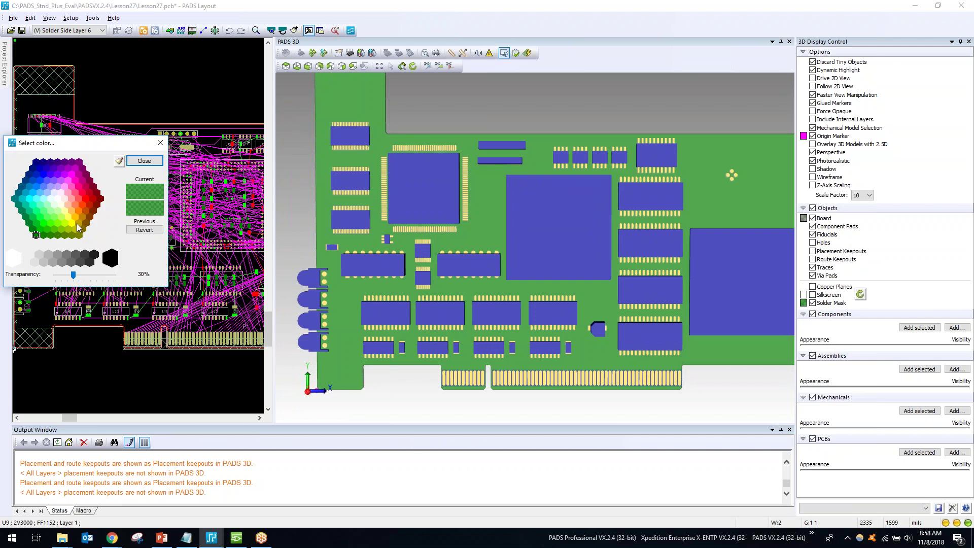
{"action": "left_click", "coordinate": [109, 260]}
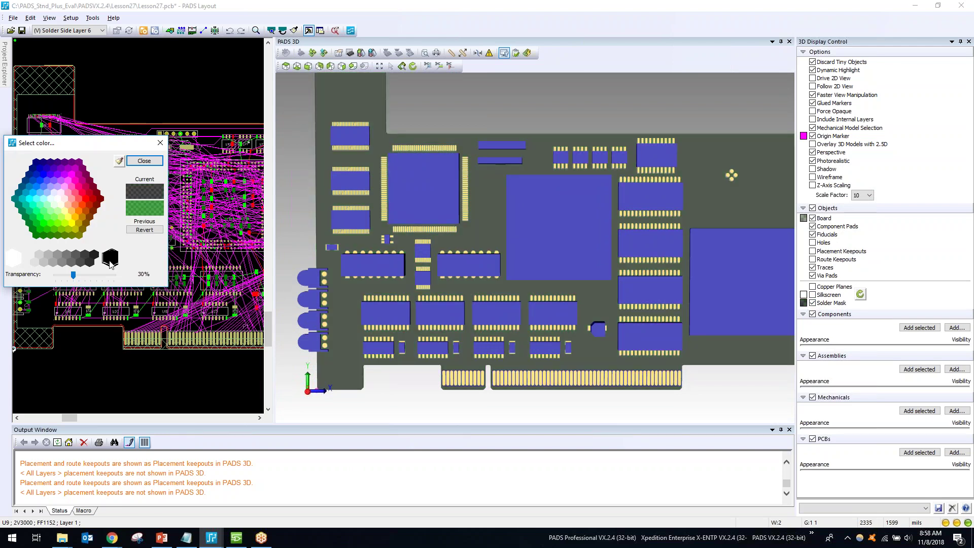
{"action": "left_click", "coordinate": [37, 238]}
{"action": "left_click", "coordinate": [160, 142]}
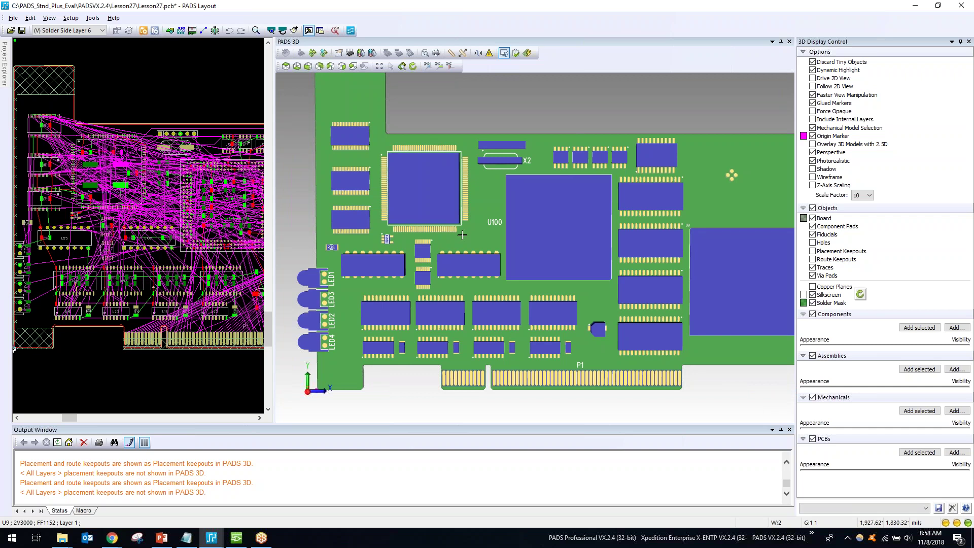
Turn on the silkscreen display on the 3D board and widen the 2D layout view beside it.
{"action": "scroll", "coordinate": [488, 231], "scroll_direction": "up", "scroll_amount": 5}
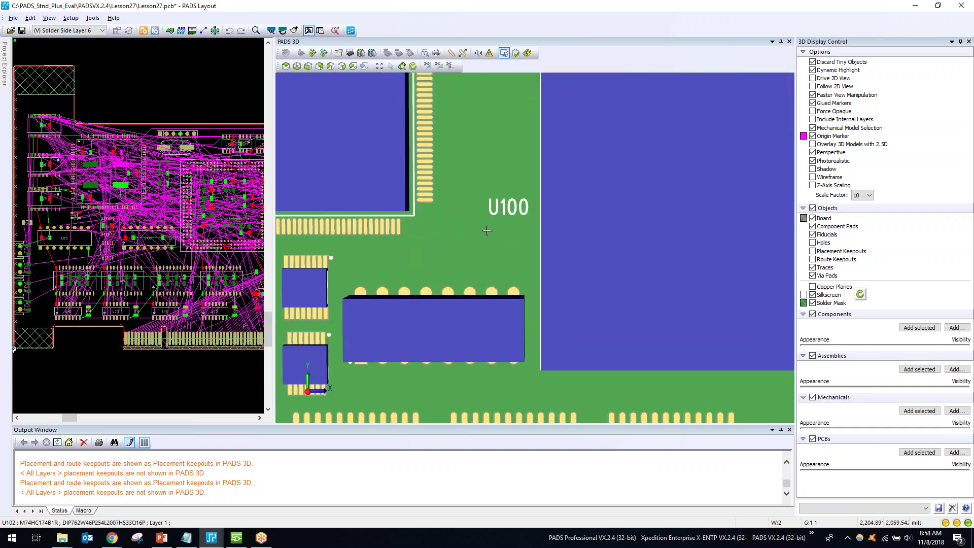
{"action": "scroll", "coordinate": [487, 231], "scroll_direction": "down", "scroll_amount": 8}
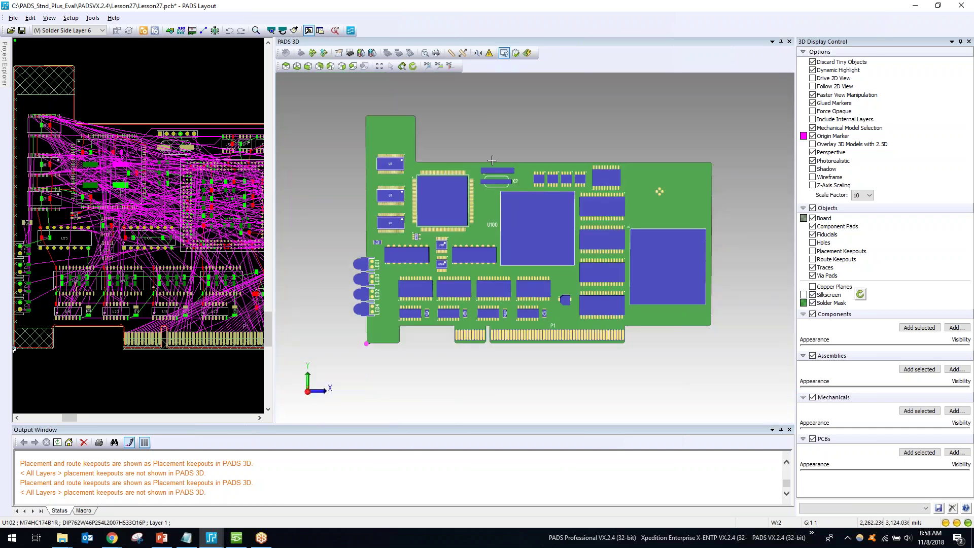
{"action": "scroll", "coordinate": [497, 151], "scroll_direction": "up", "scroll_amount": 1, "text": "shift"}
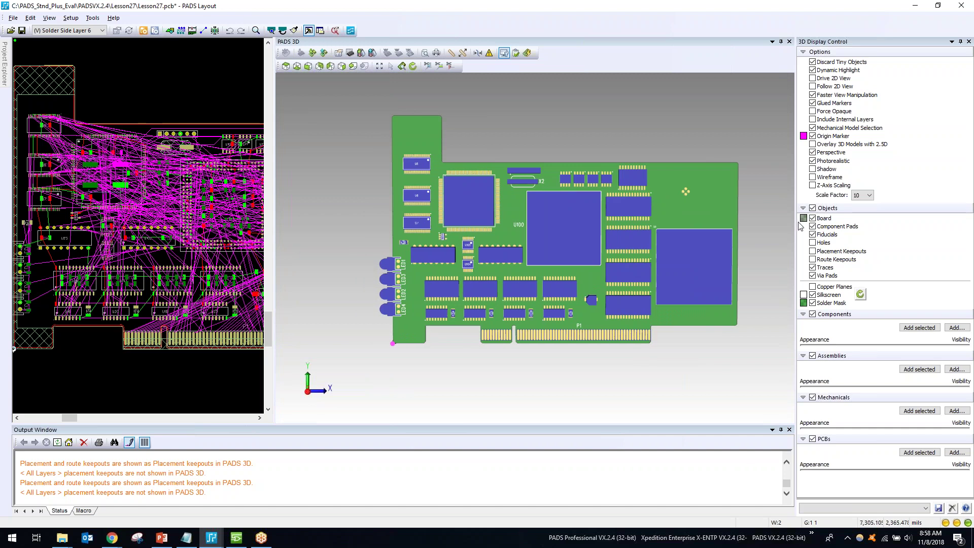
{"action": "left_click_drag", "start_coordinate": [335, 187], "coordinate": [429, 190]}
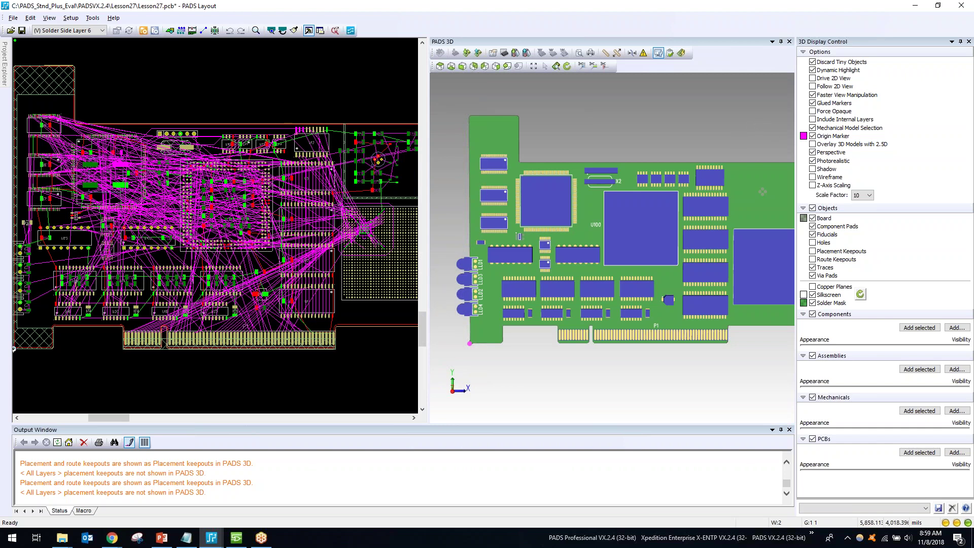
Turn on Drive 2D View and Follow 2D View, and try synchronised panning and zooming between the 2D layout and 3D board.
{"action": "left_click", "coordinate": [813, 78]}
{"action": "left_click", "coordinate": [813, 86]}
{"action": "scroll", "coordinate": [609, 145], "scroll_direction": "down", "scroll_amount": 5}
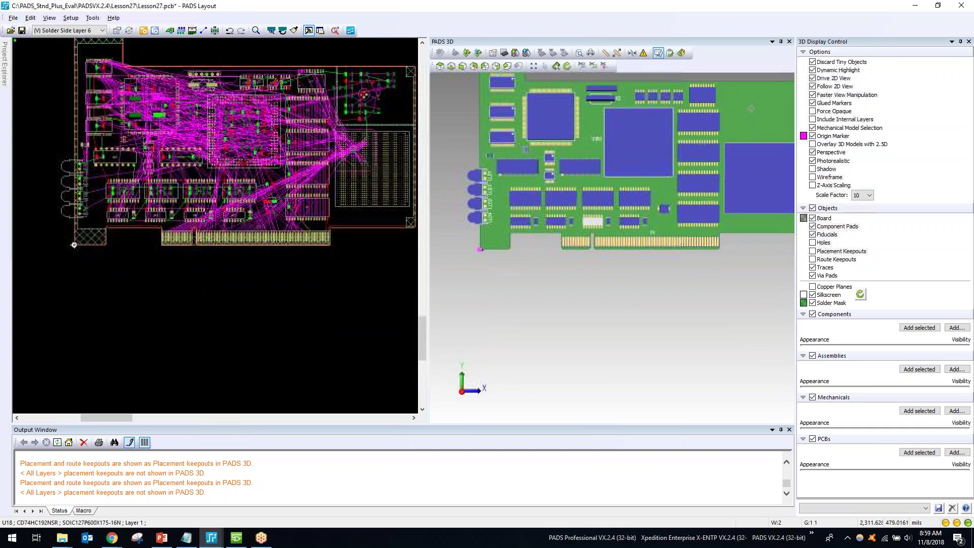
{"action": "scroll", "coordinate": [592, 223], "scroll_direction": "up", "scroll_amount": 5}
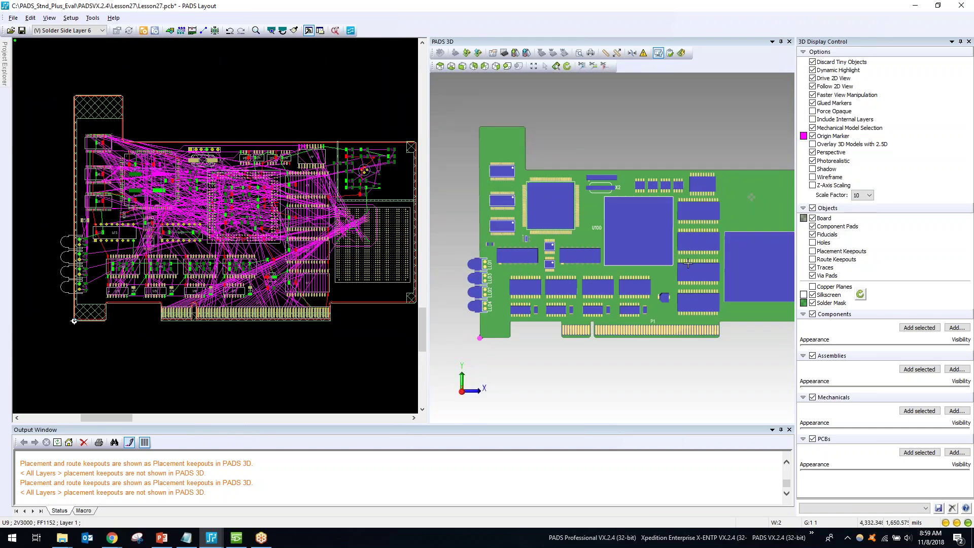
{"action": "middle_click_drag", "start_coordinate": [694, 256], "coordinate": [697, 216]}
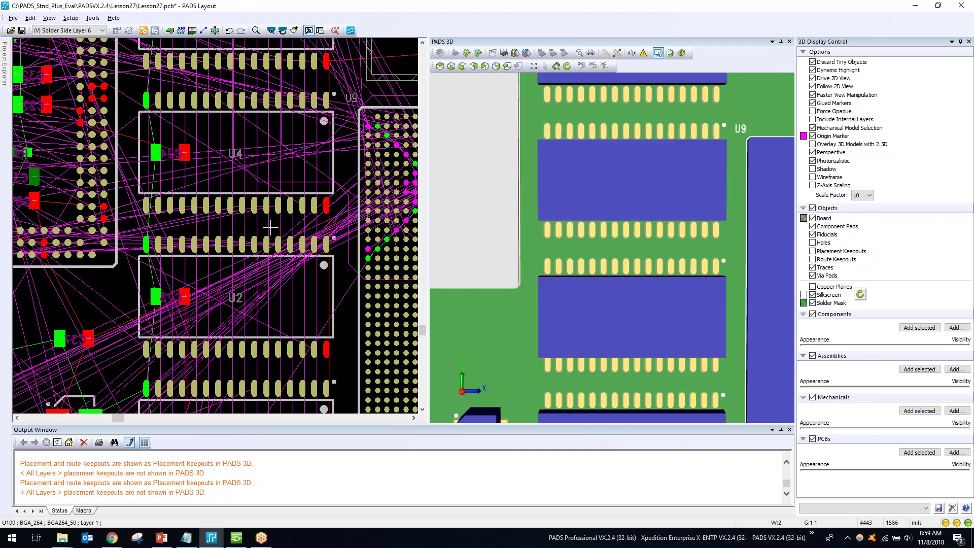
{"action": "middle_click_drag", "start_coordinate": [273, 217], "coordinate": [284, 282]}
{"action": "scroll", "coordinate": [204, 183], "scroll_direction": "up", "scroll_amount": 3, "text": "shift"}
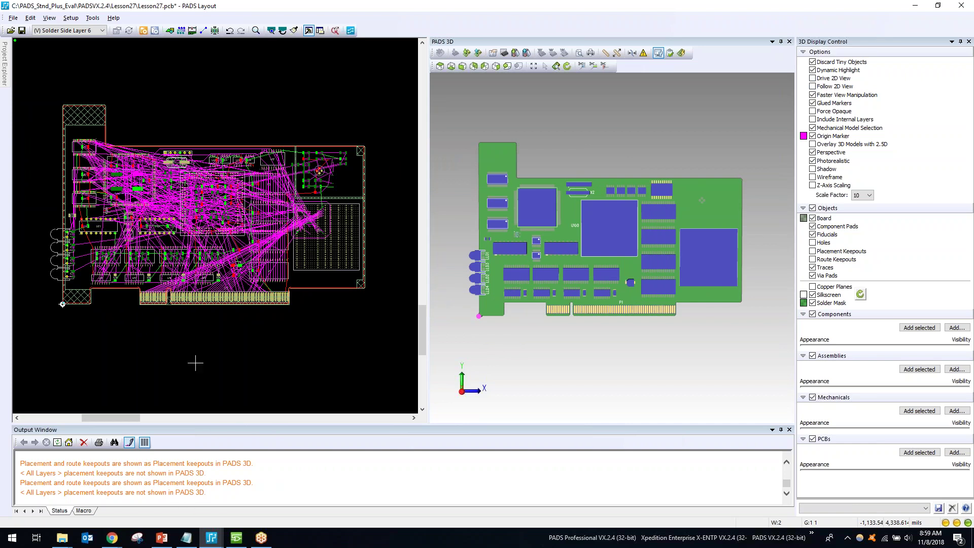
Widen the 3D view over the 2D layout, orbit the board to inspect its edge and underside, and reset the view.
{"action": "left_click_drag", "start_coordinate": [429, 152], "coordinate": [105, 331]}
{"action": "left_click", "coordinate": [186, 542]}
{"action": "middle_click_drag", "start_coordinate": [276, 283], "coordinate": [381, 279]}
{"action": "scroll", "coordinate": [361, 272], "scroll_direction": "up", "scroll_amount": 5}
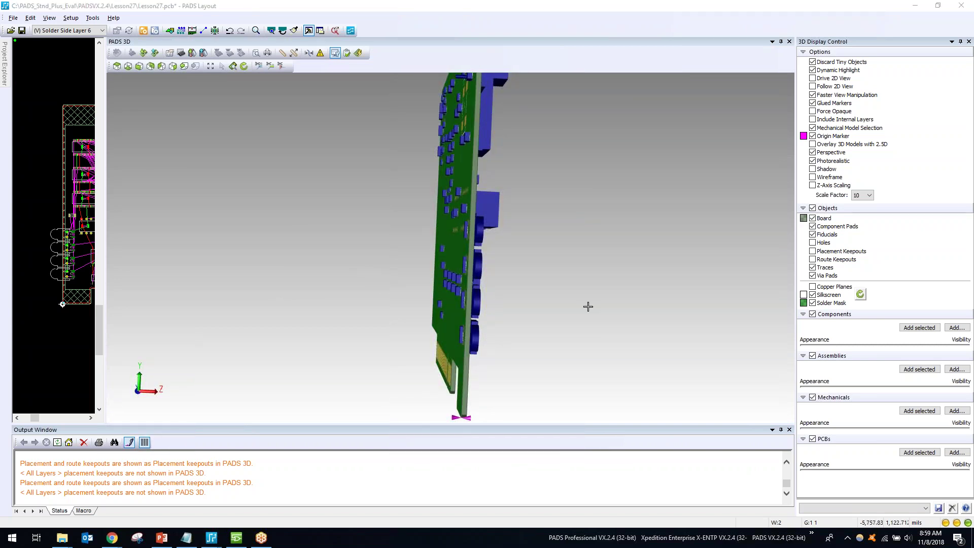
{"action": "middle_click_drag", "start_coordinate": [630, 280], "coordinate": [585, 299]}
{"action": "scroll", "coordinate": [370, 268], "scroll_direction": "down", "scroll_amount": 3, "text": "shift"}
{"action": "key", "text": "Home"}
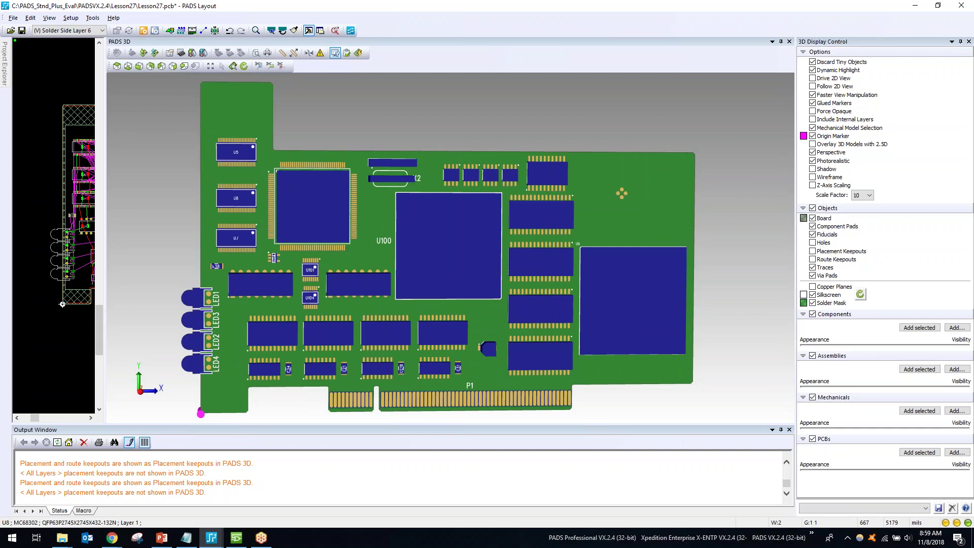
Inspect the 3D board through the preset side, front and bottom views, finishing with the top view.
{"action": "left_click", "coordinate": [162, 69]}
{"action": "left_click", "coordinate": [154, 70]}
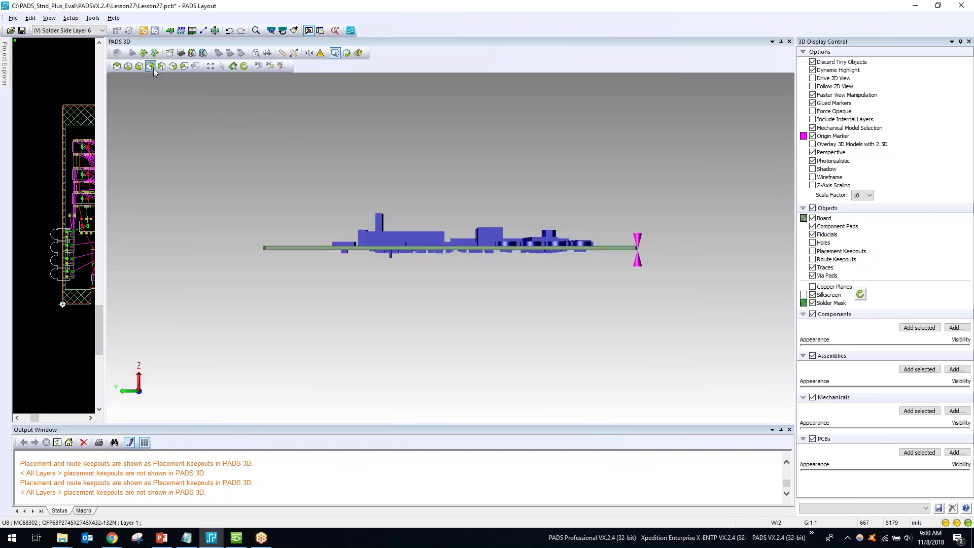
{"action": "left_click", "coordinate": [141, 69]}
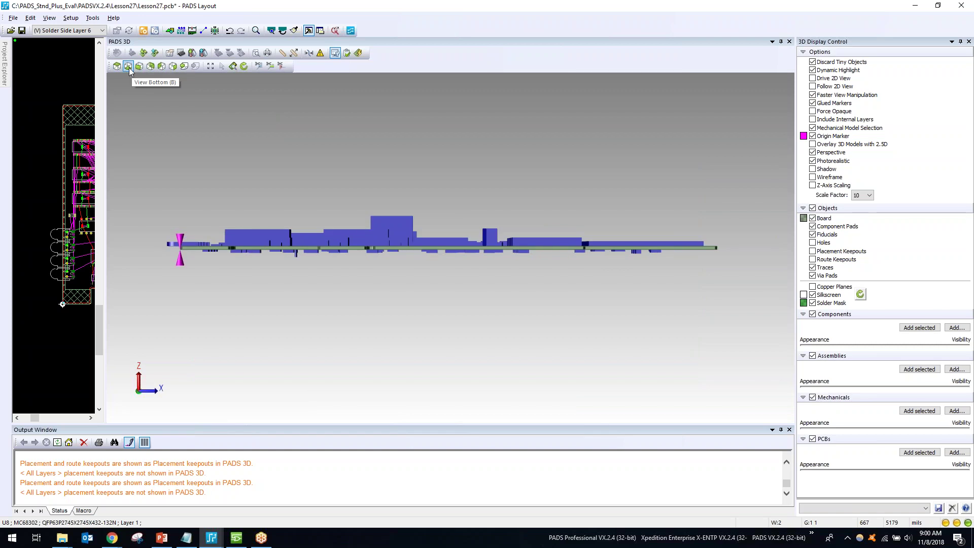
{"action": "left_click", "coordinate": [129, 69]}
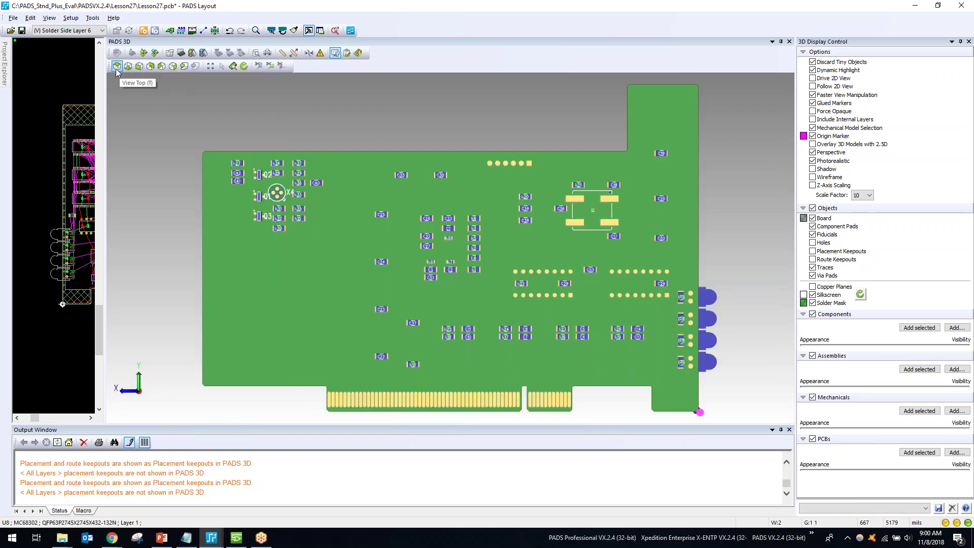
{"action": "left_click", "coordinate": [116, 70]}
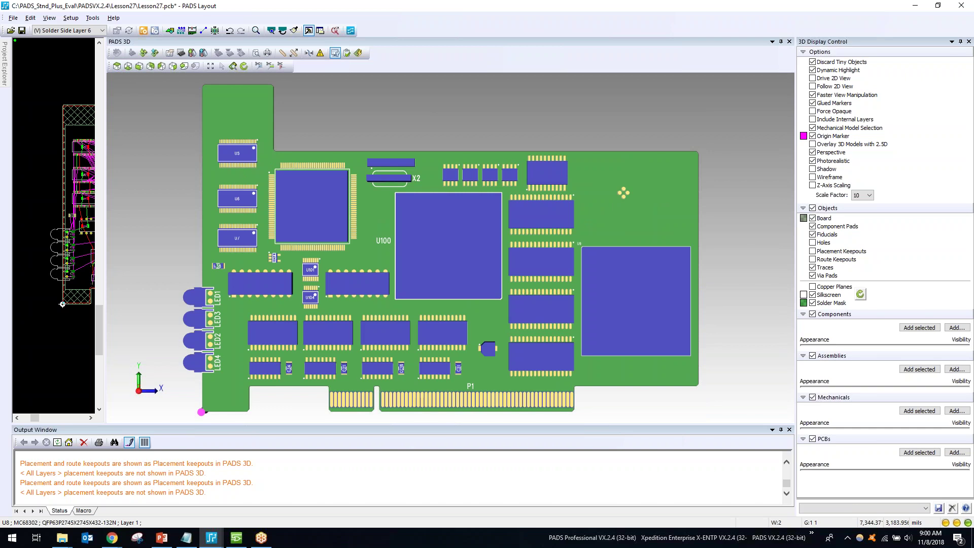
{"action": "left_click", "coordinate": [492, 121]}
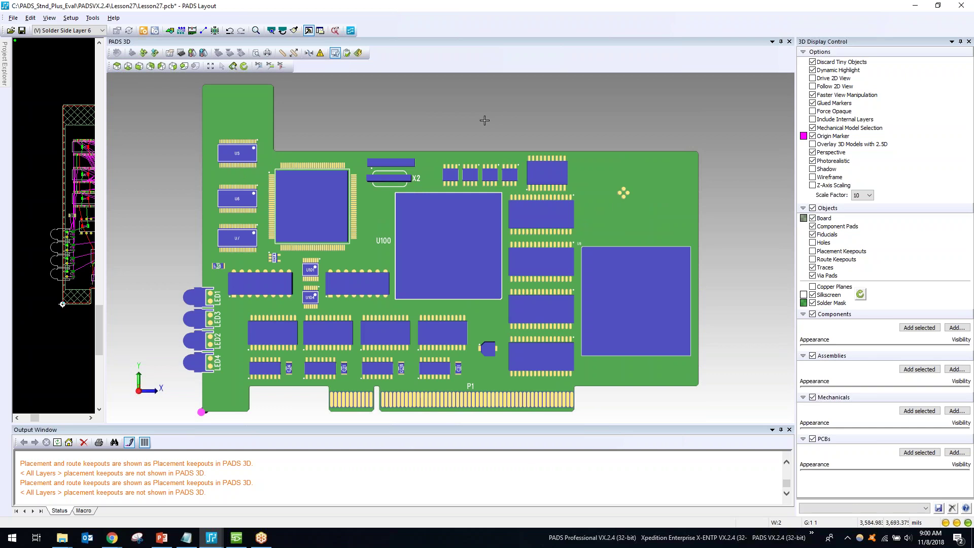
Review the global file locations in the layout options and close the options without changing anything.
{"action": "left_click", "coordinate": [91, 19]}
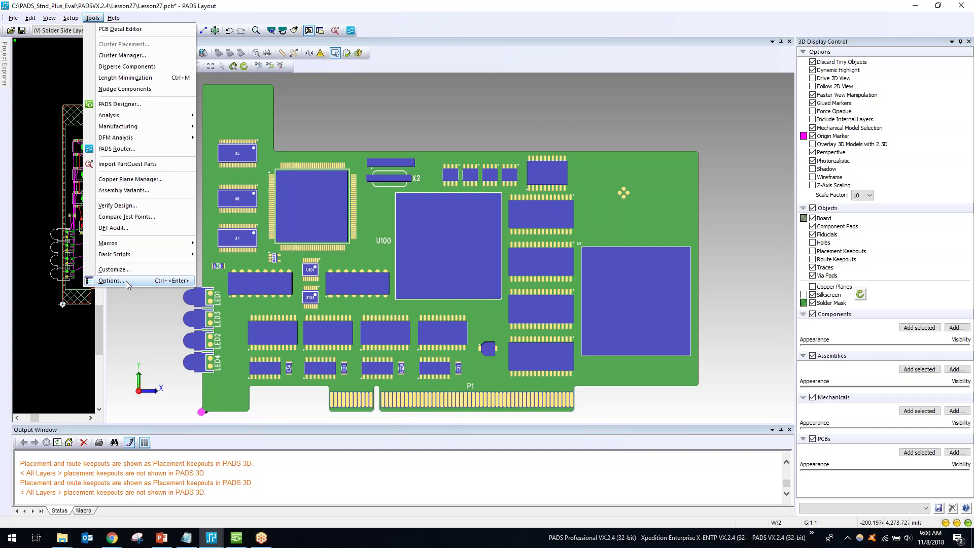
{"action": "left_click", "coordinate": [111, 281]}
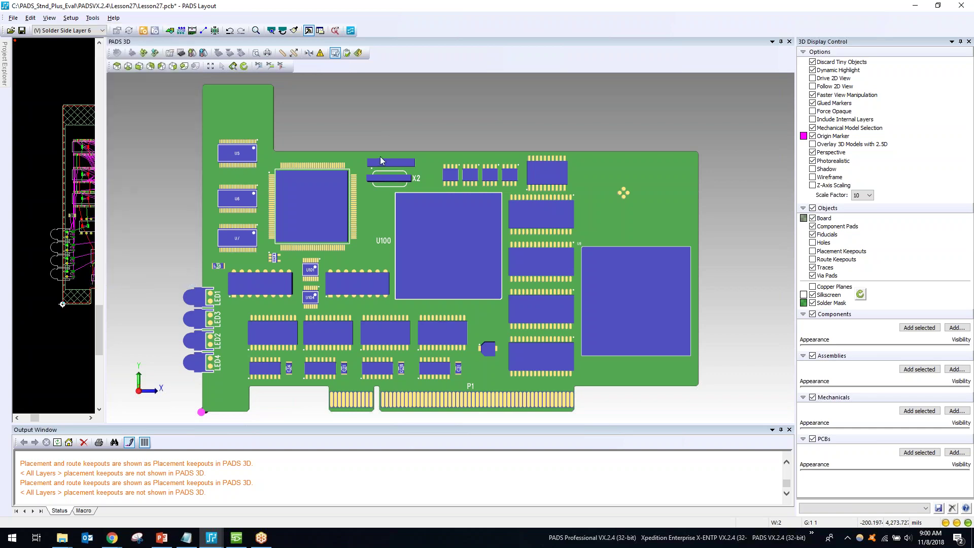
{"action": "left_click", "coordinate": [45, 123]}
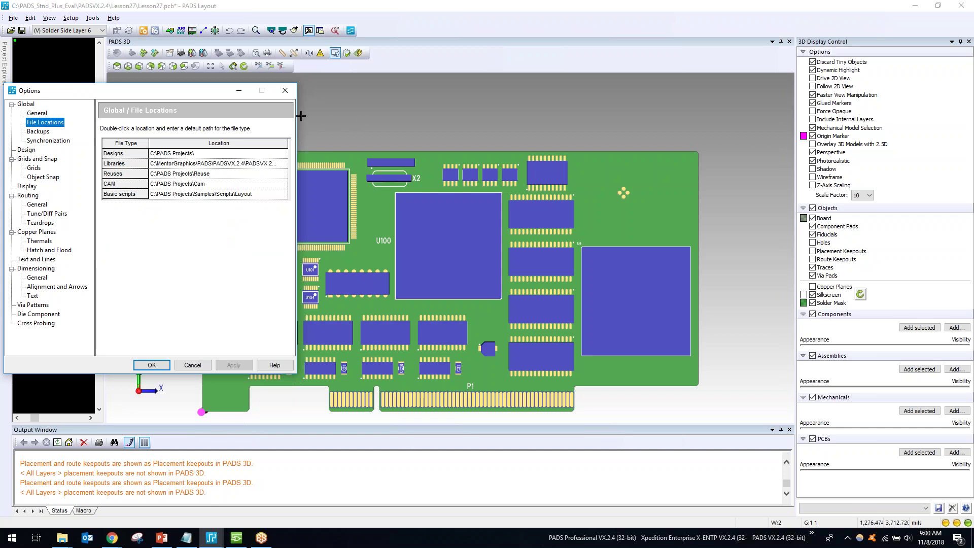
{"action": "left_click", "coordinate": [284, 92]}
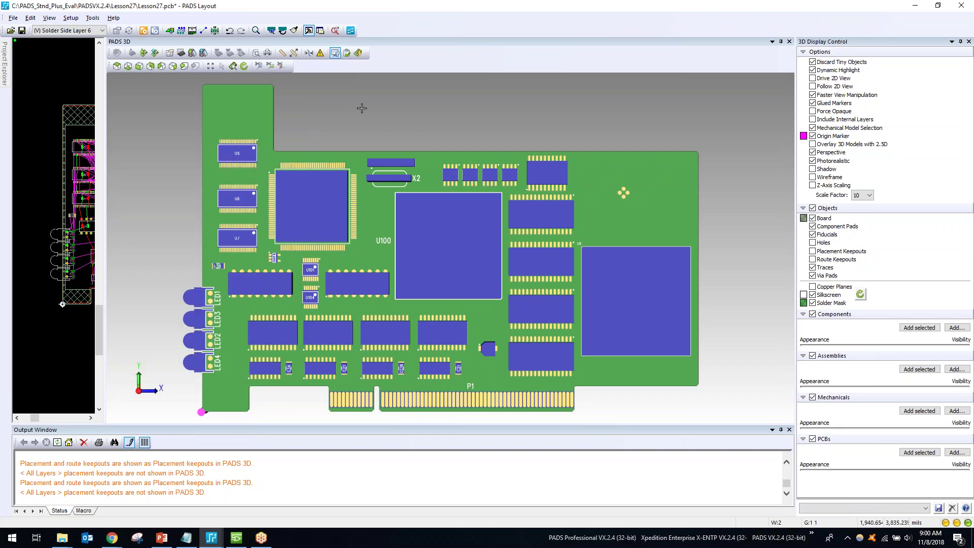
{"action": "scroll", "coordinate": [270, 307], "scroll_direction": "down", "scroll_amount": 2}
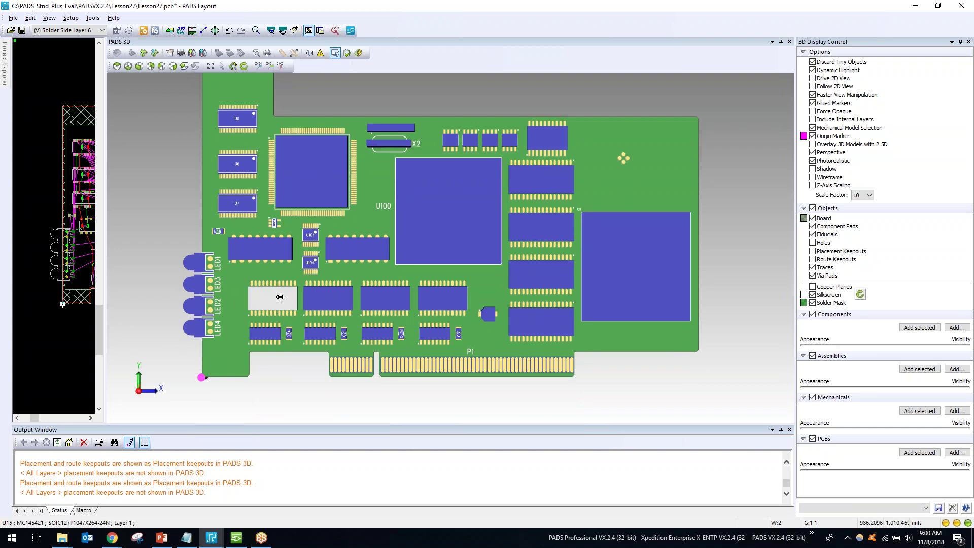
Import SOIC_24N.stp as the part model for component U15, with Auto align with 2D cell enabled.
{"action": "left_click", "coordinate": [280, 297]}
{"action": "left_click", "coordinate": [134, 54]}
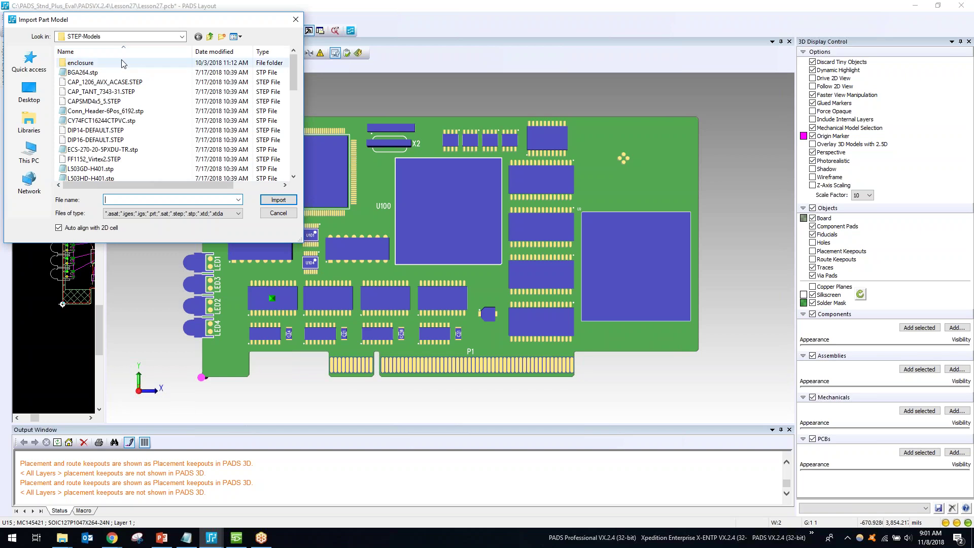
{"action": "left_click_drag", "start_coordinate": [113, 22], "coordinate": [328, 68]}
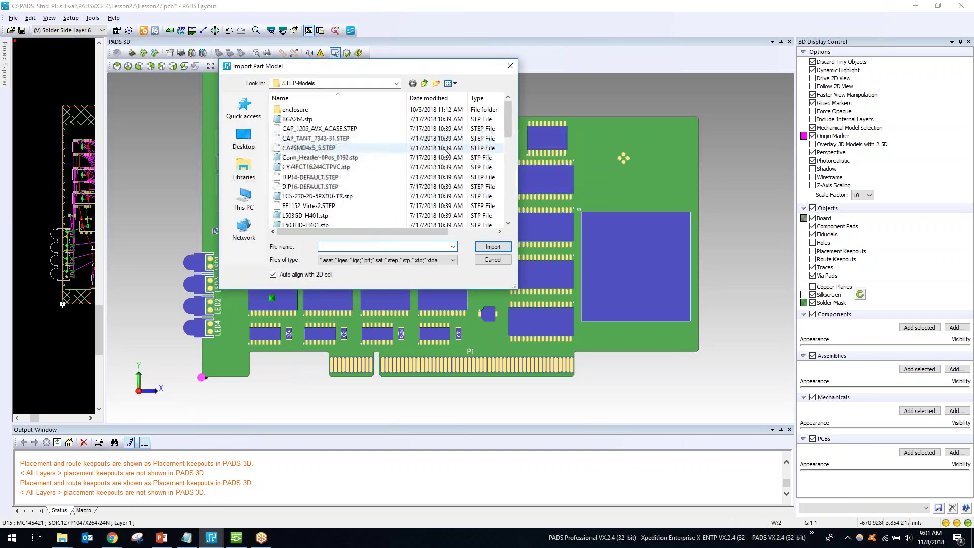
{"action": "mouse_move", "coordinate": [509, 105]}
{"action": "left_mouse_down"}
{"action": "mouse_move", "coordinate": [503, 137]}
{"action": "mouse_move", "coordinate": [502, 111]}
{"action": "left_mouse_up"}
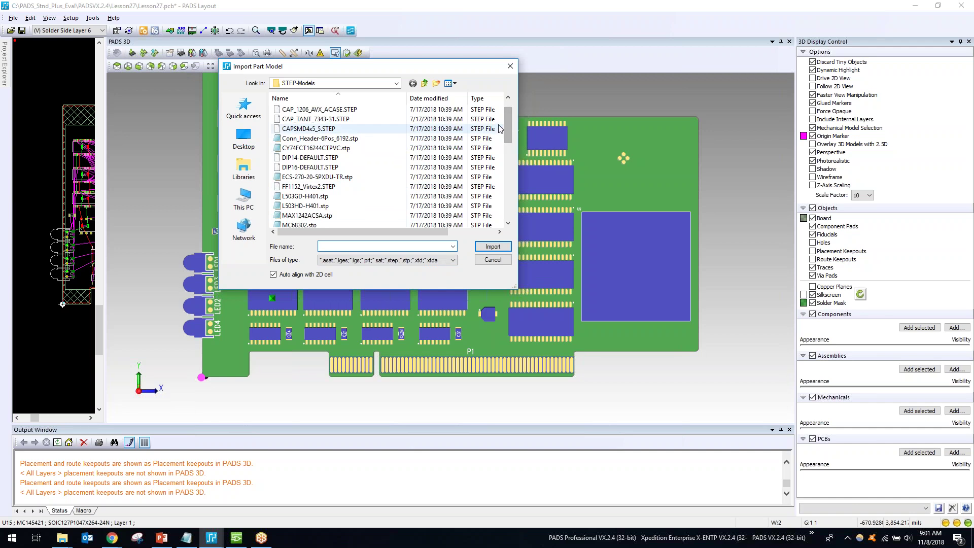
{"action": "left_click_drag", "start_coordinate": [508, 121], "coordinate": [510, 151]}
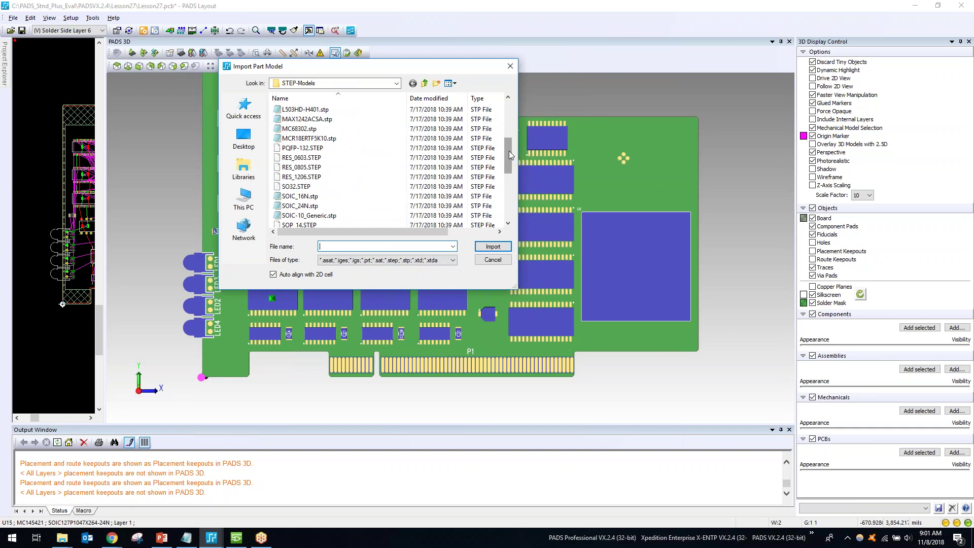
{"action": "left_click", "coordinate": [319, 208]}
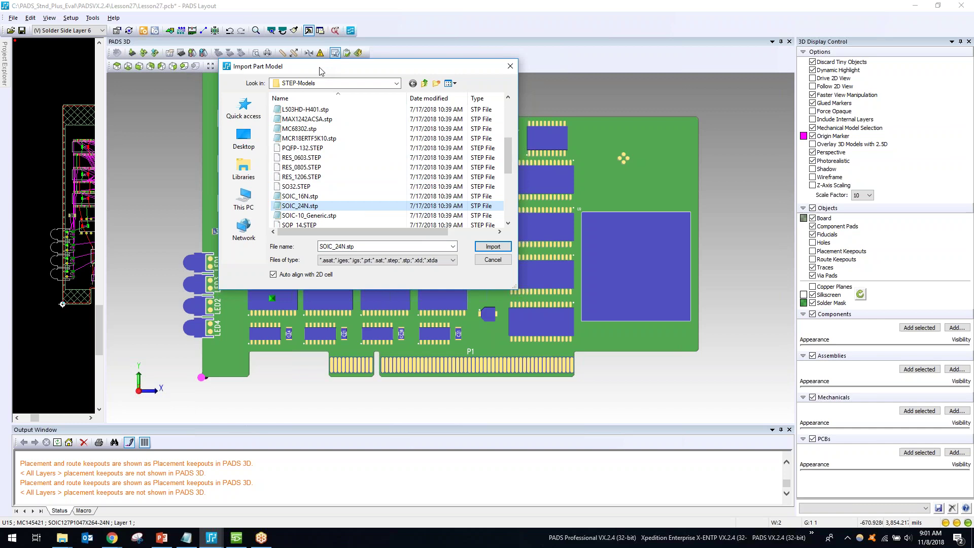
{"action": "left_click_drag", "start_coordinate": [322, 71], "coordinate": [618, 74]}
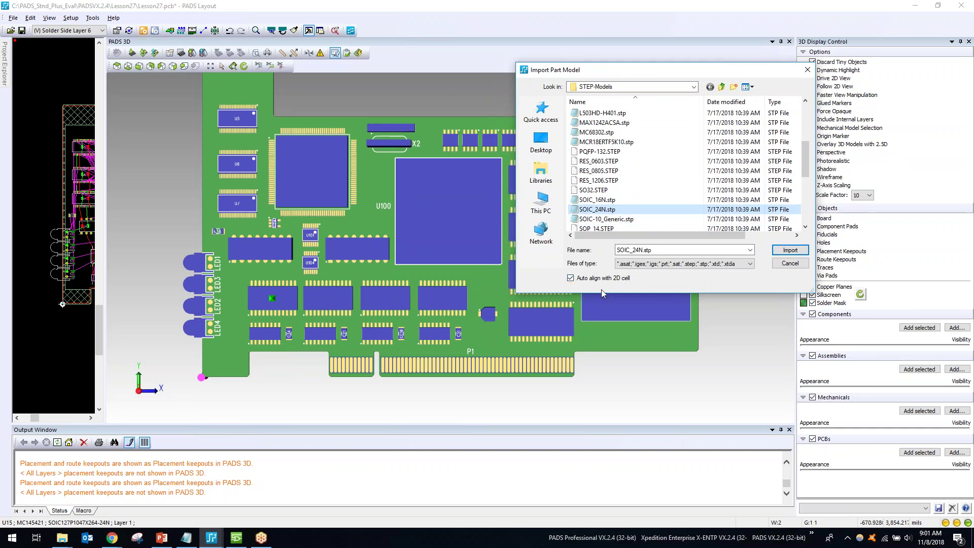
{"action": "key", "text": "Return"}
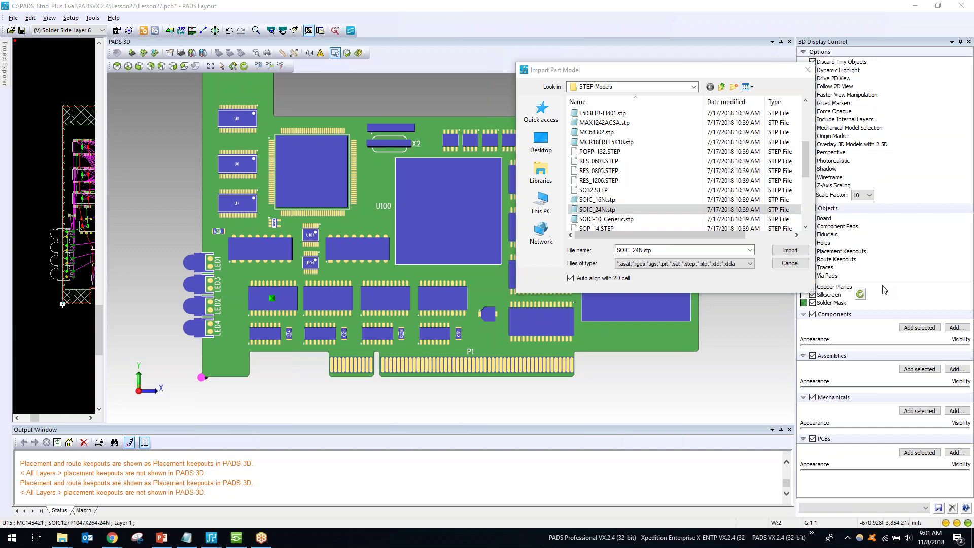
{"action": "left_click", "coordinate": [791, 250]}
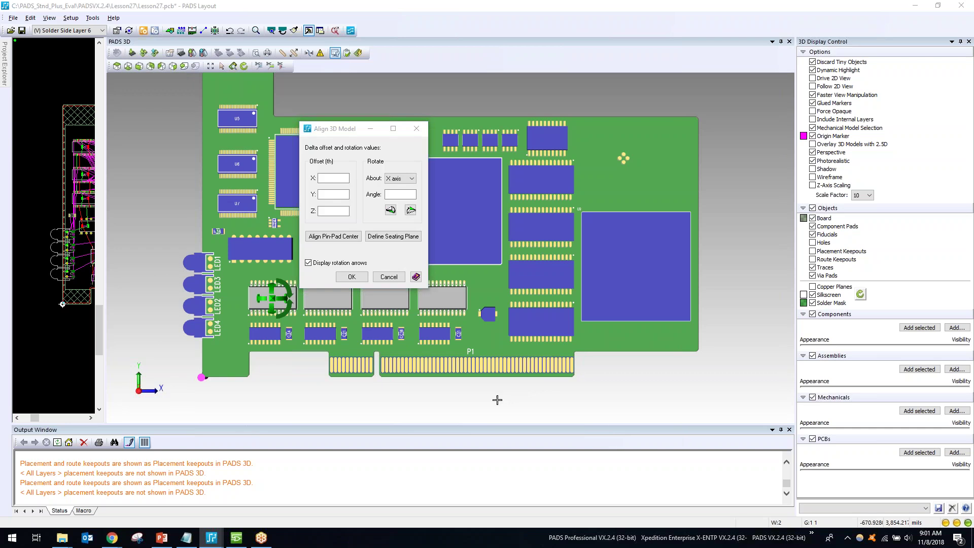
Try the rotation arrows on the imported U15 model, turning it upright and back flat onto its pads.
{"action": "left_click_drag", "start_coordinate": [345, 128], "coordinate": [538, 73]}
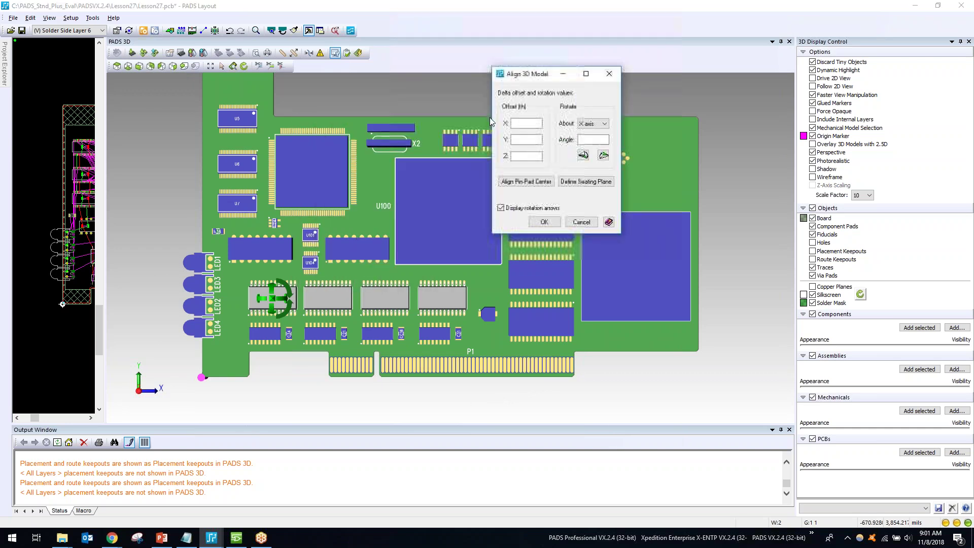
{"action": "scroll", "coordinate": [241, 340], "scroll_direction": "up", "scroll_amount": 3}
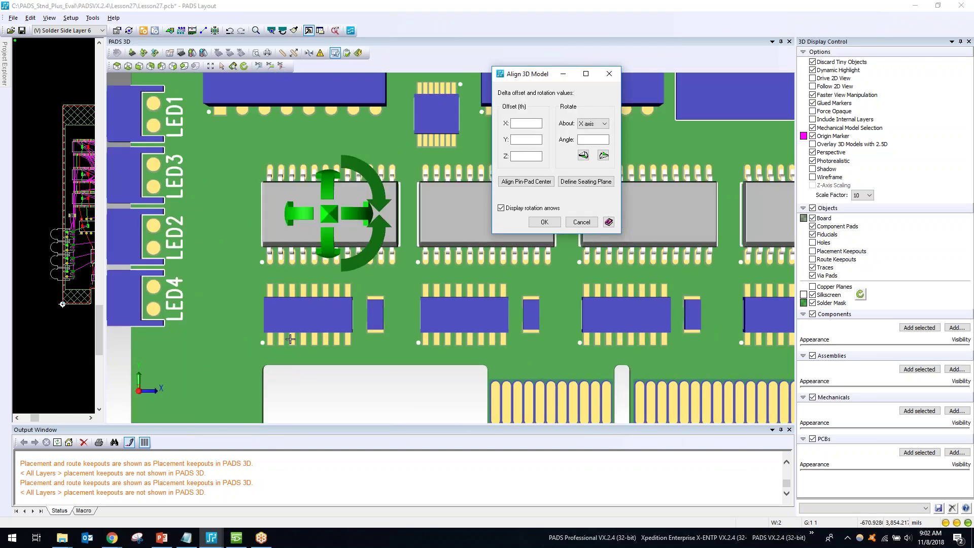
{"action": "middle_click_drag", "start_coordinate": [351, 369], "coordinate": [368, 308]}
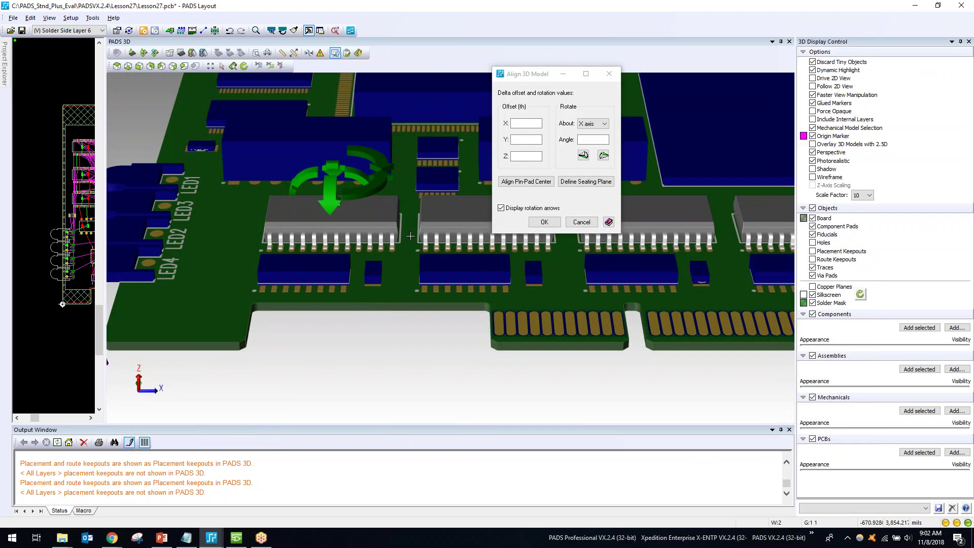
{"action": "mouse_move", "coordinate": [408, 246]}
{"action": "middle_mouse_down"}
{"action": "mouse_move", "coordinate": [414, 319]}
{"action": "mouse_move", "coordinate": [416, 260]}
{"action": "middle_mouse_up"}
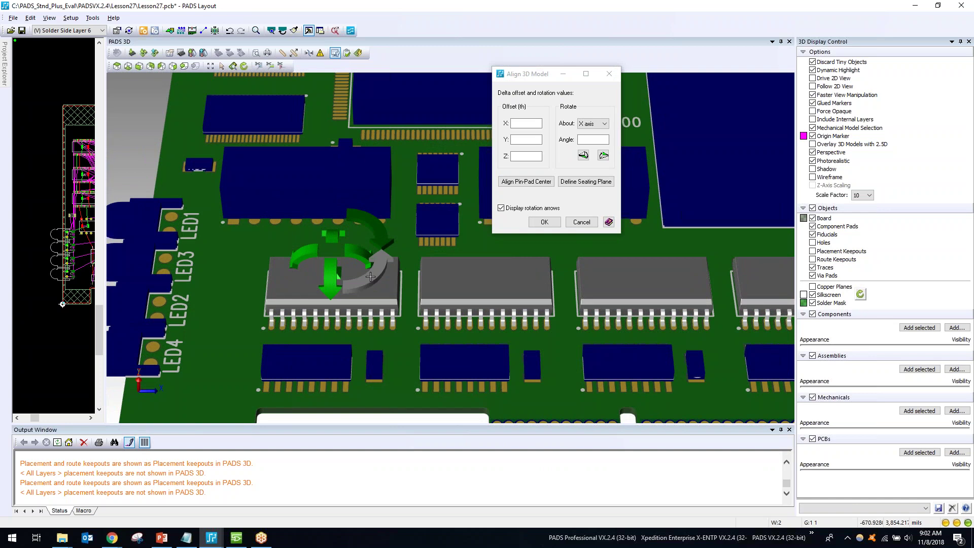
{"action": "left_click", "coordinate": [370, 277]}
{"action": "left_click", "coordinate": [371, 276]}
{"action": "left_click", "coordinate": [303, 252]}
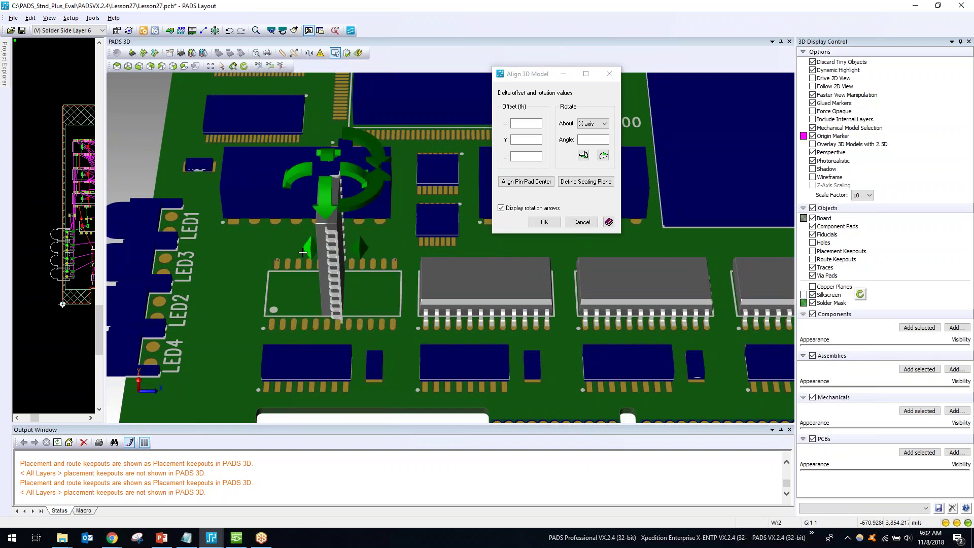
{"action": "left_click", "coordinate": [294, 173]}
{"action": "middle_click_drag", "start_coordinate": [472, 370], "coordinate": [469, 335]}
{"action": "middle_click_drag", "start_coordinate": [436, 279], "coordinate": [431, 311]}
{"action": "left_click", "coordinate": [310, 281]}
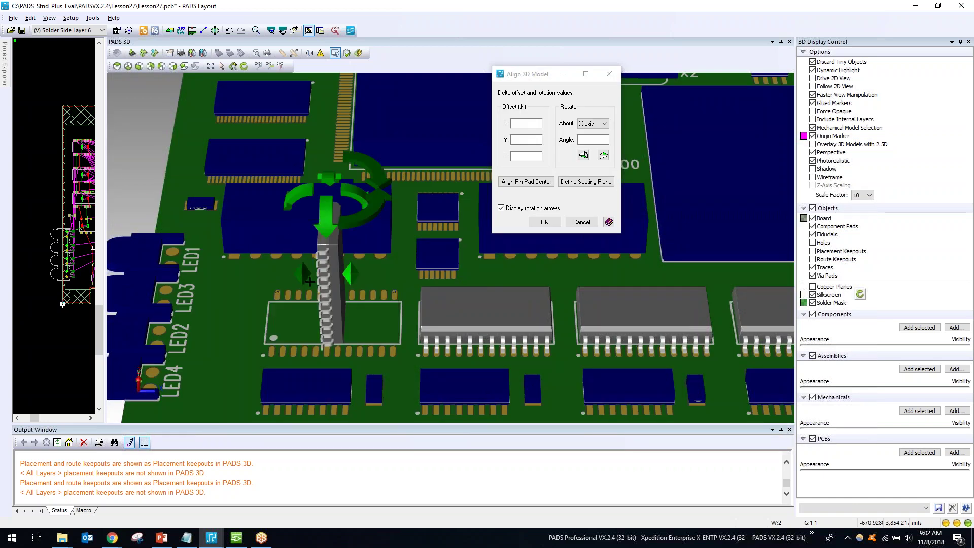
{"action": "left_click", "coordinate": [302, 197]}
{"action": "left_click", "coordinate": [302, 197]}
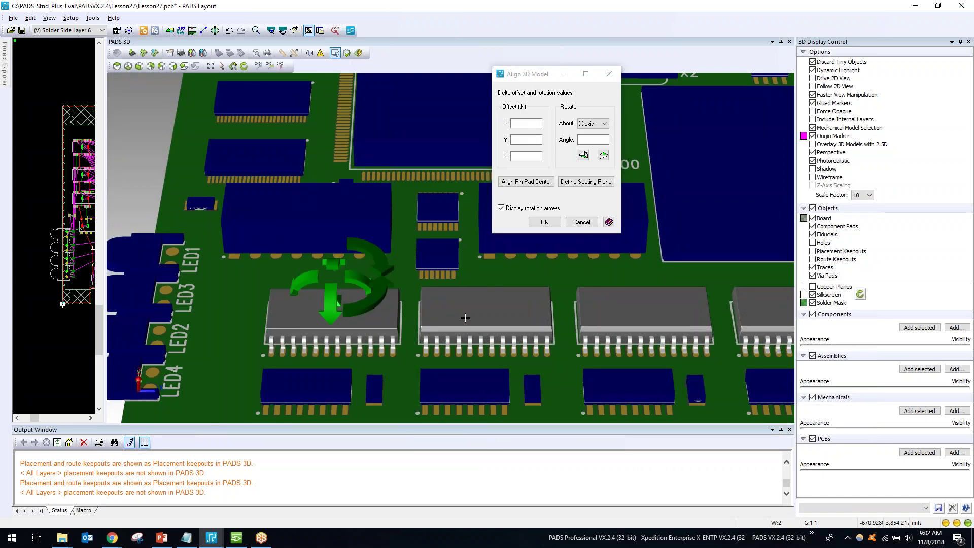
Bring the whole board back into view and accept the alignment of the imported SOIC model.
{"action": "scroll", "coordinate": [465, 318], "scroll_direction": "down", "scroll_amount": 2}
{"action": "scroll", "coordinate": [597, 297], "scroll_direction": "down", "scroll_amount": 3}
{"action": "middle_click_drag", "start_coordinate": [597, 297], "coordinate": [657, 302]}
{"action": "key", "text": "Right"}
{"action": "key", "text": "Right"}
{"action": "key", "text": "Right"}
{"action": "key", "text": "Right"}
{"action": "key", "text": "Right"}
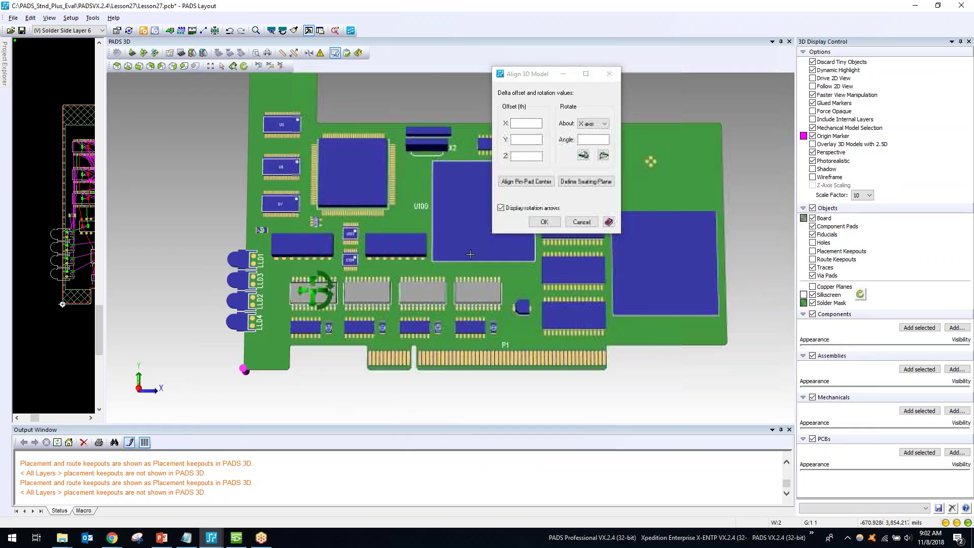
{"action": "left_click", "coordinate": [549, 222]}
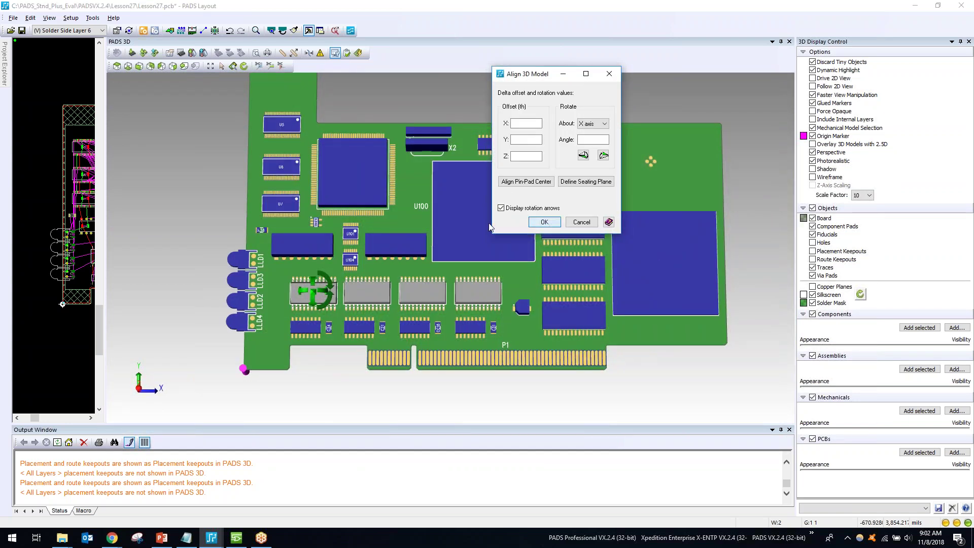
{"action": "left_click", "coordinate": [543, 221]}
Review the part-to-model mappings, widening the Cell(s) column to read the full cell name of the mapped part.
{"action": "scroll", "coordinate": [367, 293], "scroll_direction": "up", "scroll_amount": 4}
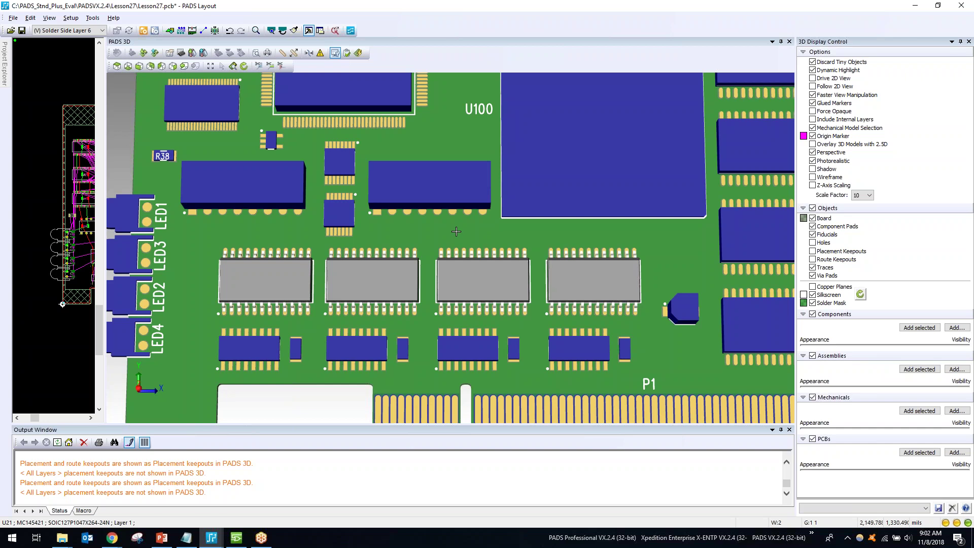
{"action": "scroll", "coordinate": [394, 183], "scroll_direction": "down", "scroll_amount": 2}
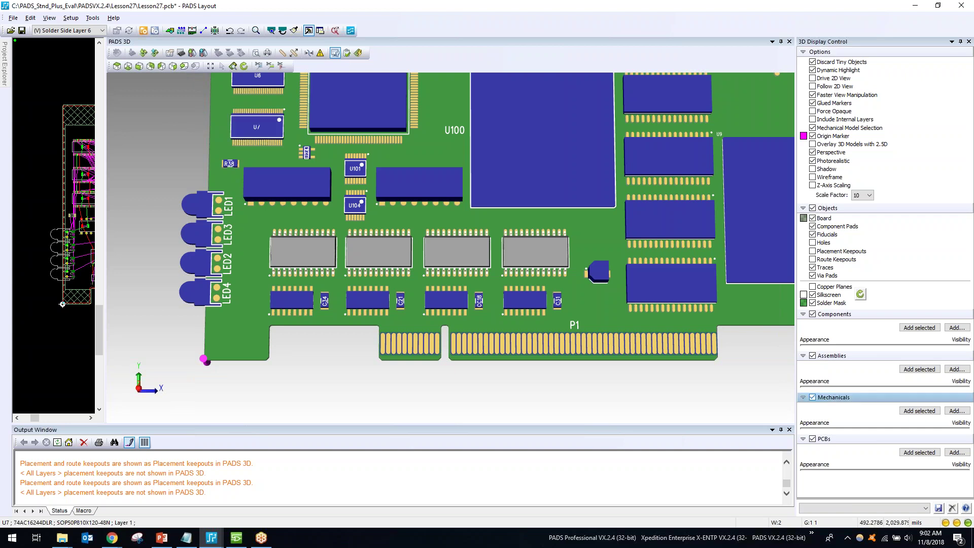
{"action": "left_click", "coordinate": [181, 54]}
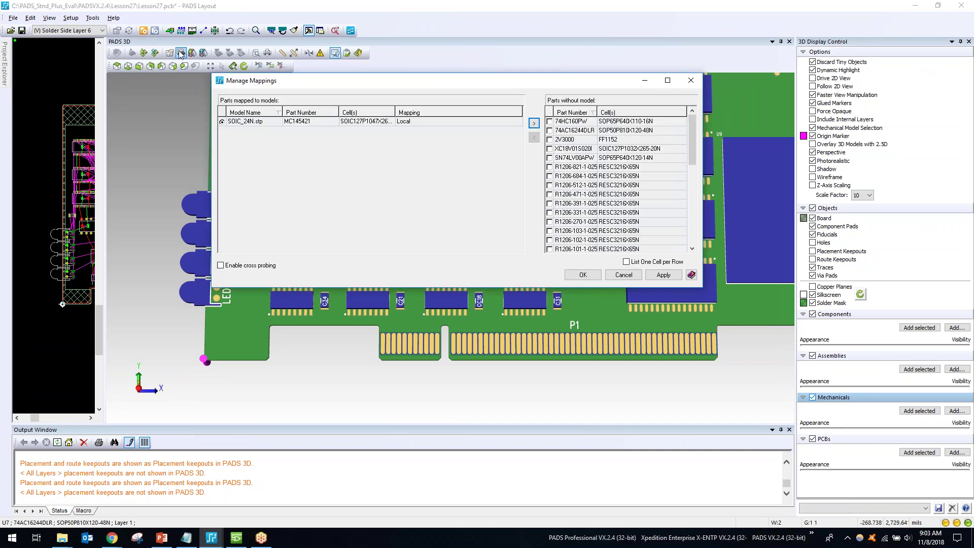
{"action": "left_click_drag", "start_coordinate": [400, 86], "coordinate": [720, 72]}
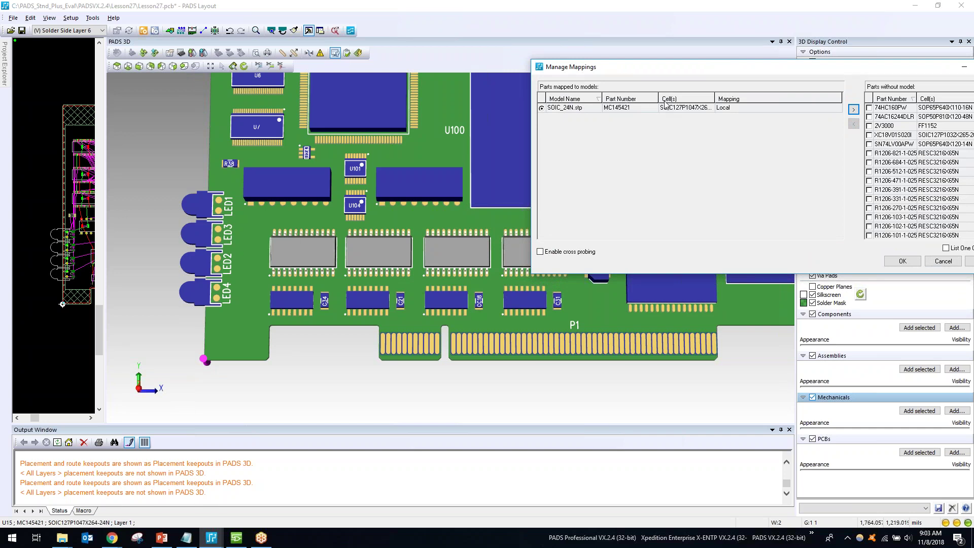
{"action": "left_click_drag", "start_coordinate": [715, 99], "coordinate": [748, 99]}
{"action": "left_click_drag", "start_coordinate": [675, 71], "coordinate": [663, 68]}
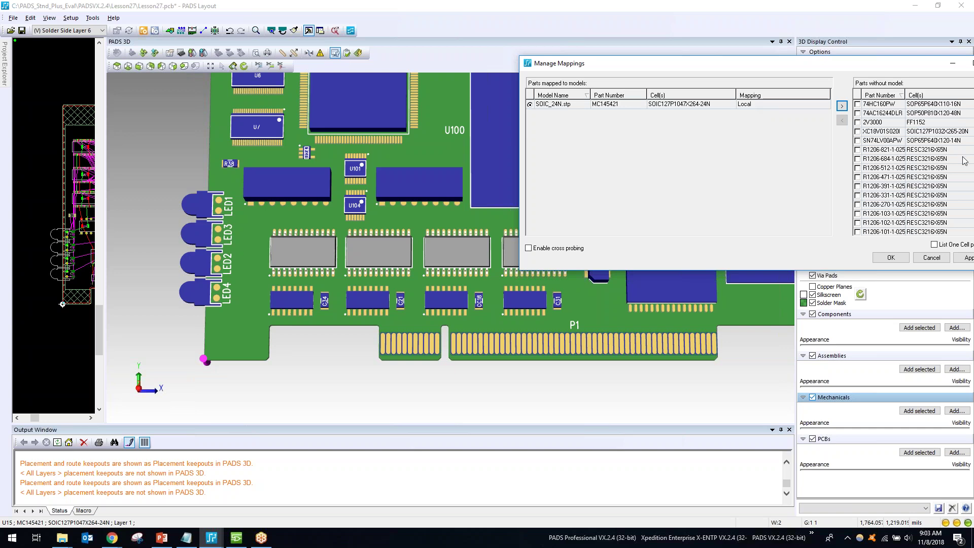
{"action": "left_click_drag", "start_coordinate": [707, 67], "coordinate": [636, 31]}
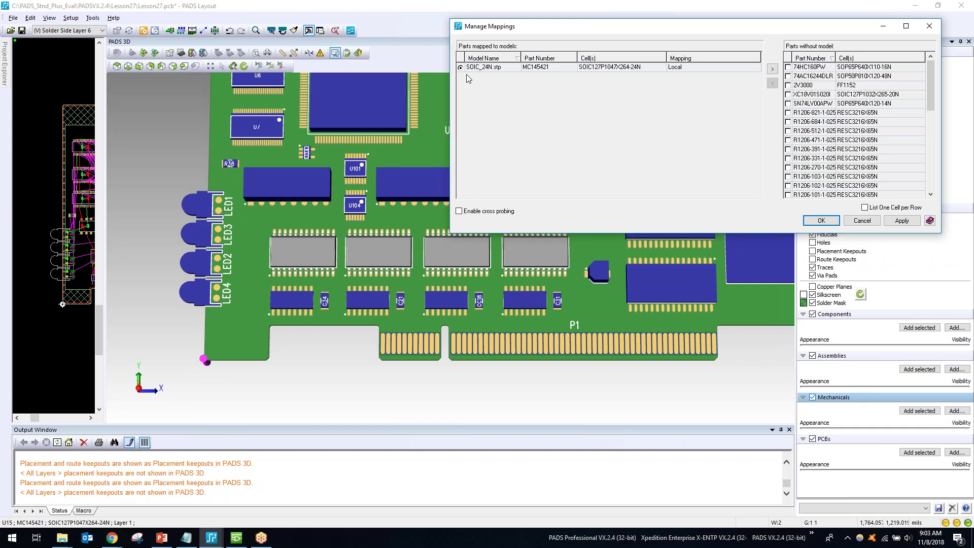
Remove the SOIC_24N.stp mapping from part MC145421 and confirm the mapping changes.
{"action": "left_click", "coordinate": [773, 70]}
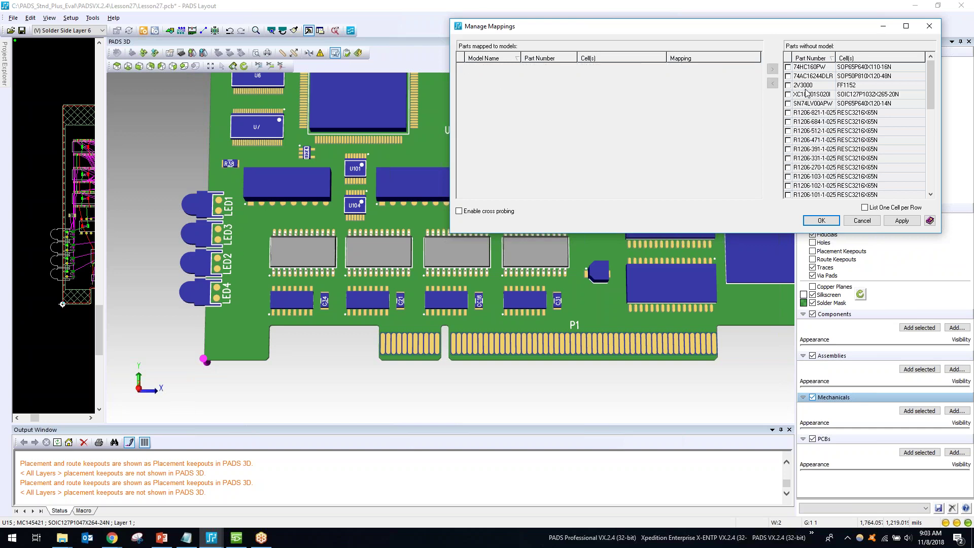
{"action": "left_click", "coordinate": [825, 158]}
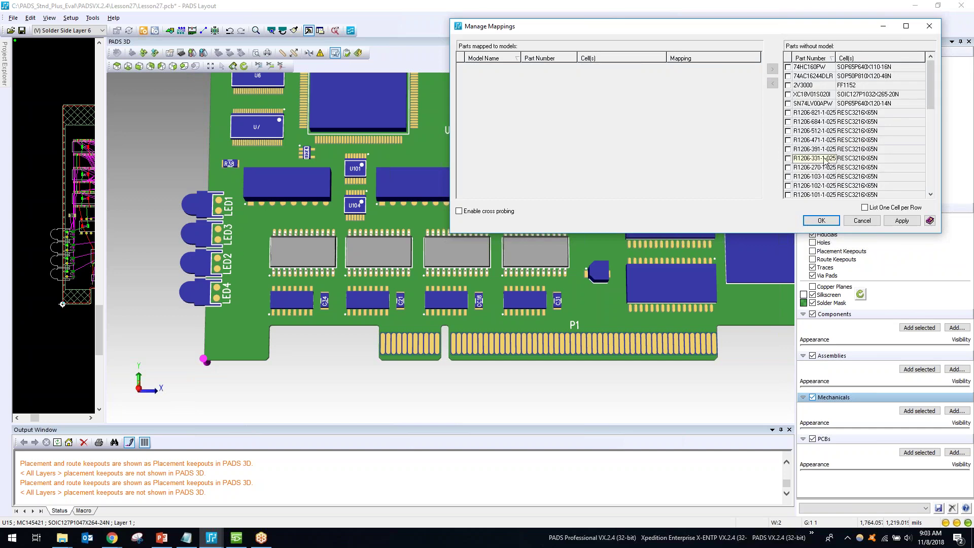
{"action": "left_click", "coordinate": [822, 220]}
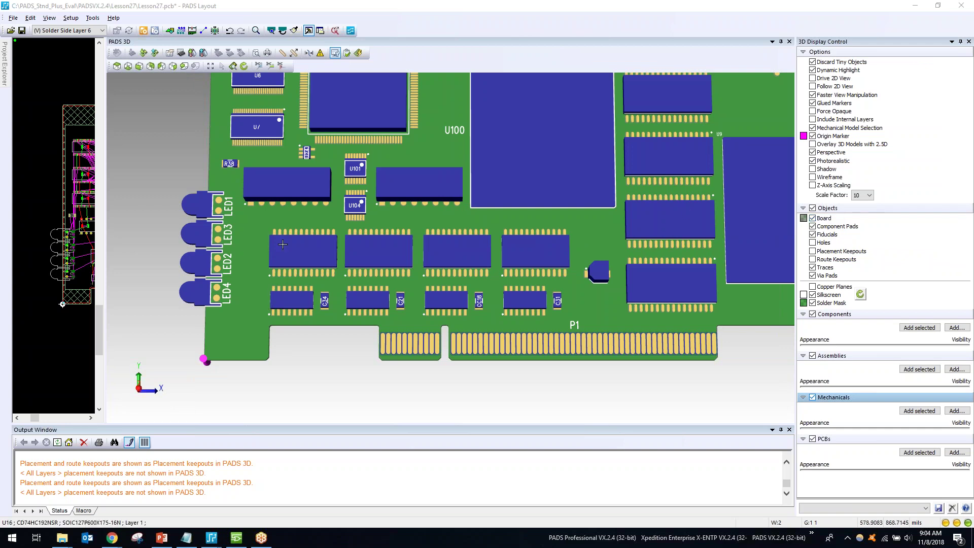
Import the 24-pin SOIC STEP model for U15 again and keep its automatic alignment.
{"action": "left_click", "coordinate": [144, 55]}
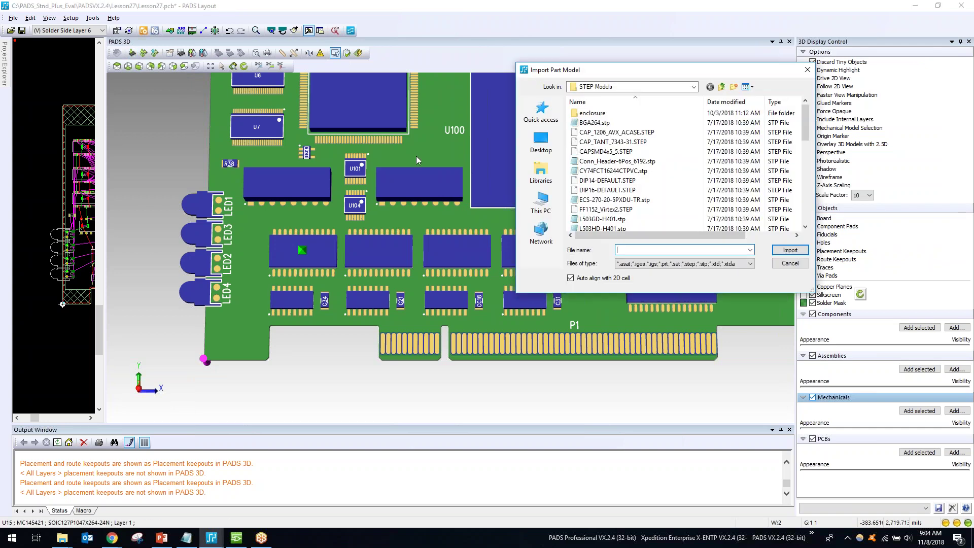
{"action": "scroll", "coordinate": [627, 181], "scroll_direction": "down", "scroll_amount": 3}
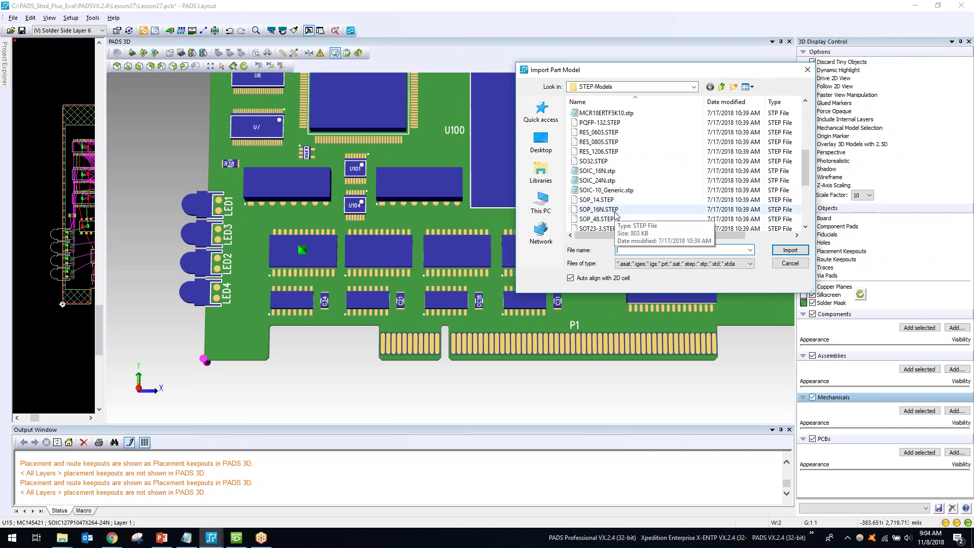
{"action": "scroll", "coordinate": [634, 208], "scroll_direction": "down", "scroll_amount": 2}
{"action": "scroll", "coordinate": [629, 182], "scroll_direction": "up", "scroll_amount": 1}
{"action": "left_click", "coordinate": [618, 153]}
{"action": "left_click", "coordinate": [792, 250]}
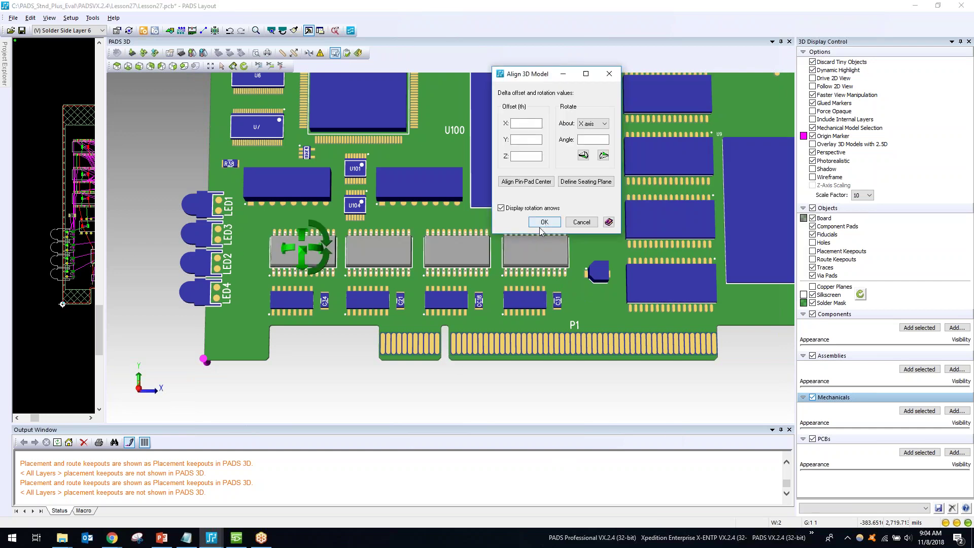
{"action": "key", "text": "Escape"}
Import L503GD-H401.stp as the part model for LED1, with automatic alignment to the 2D cell.
{"action": "scroll", "coordinate": [326, 271], "scroll_direction": "up", "scroll_amount": 2}
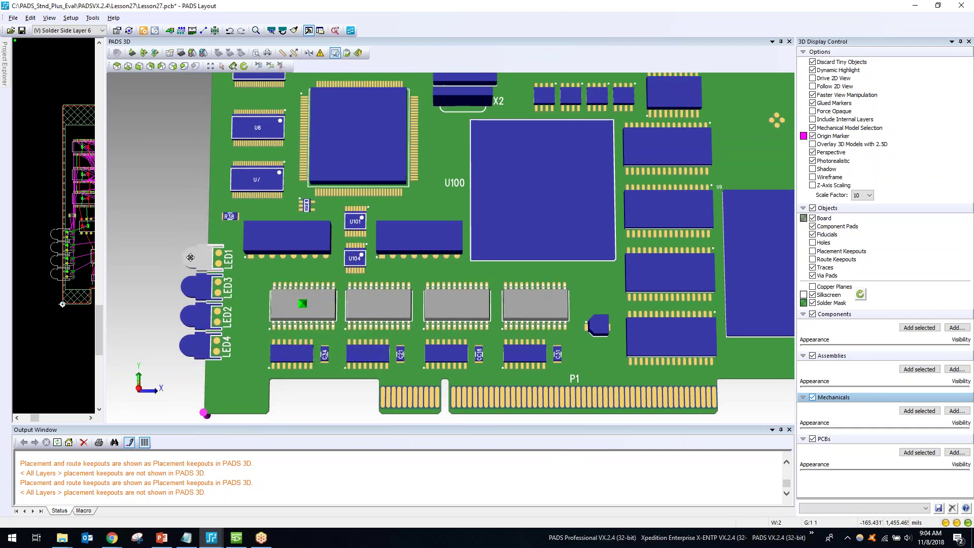
{"action": "left_click", "coordinate": [191, 257]}
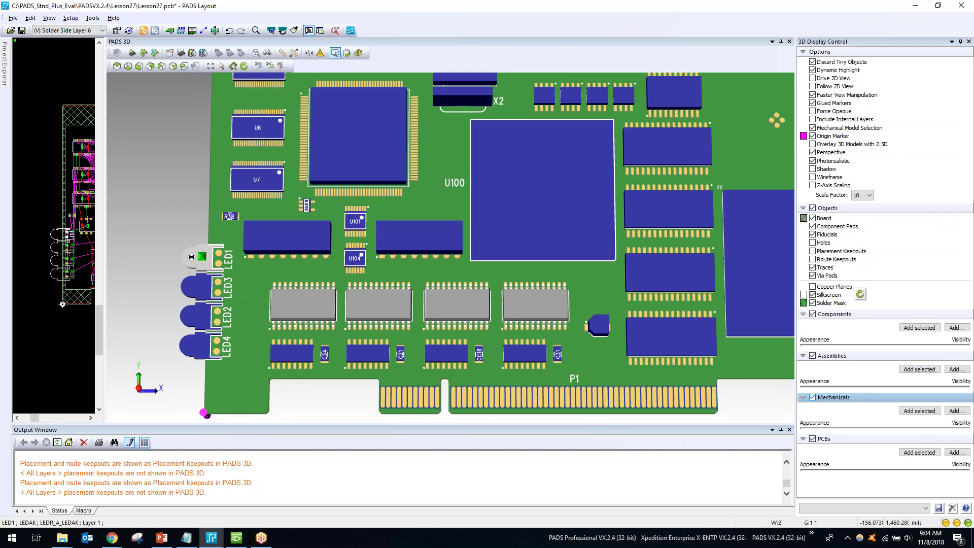
{"action": "left_click", "coordinate": [132, 53]}
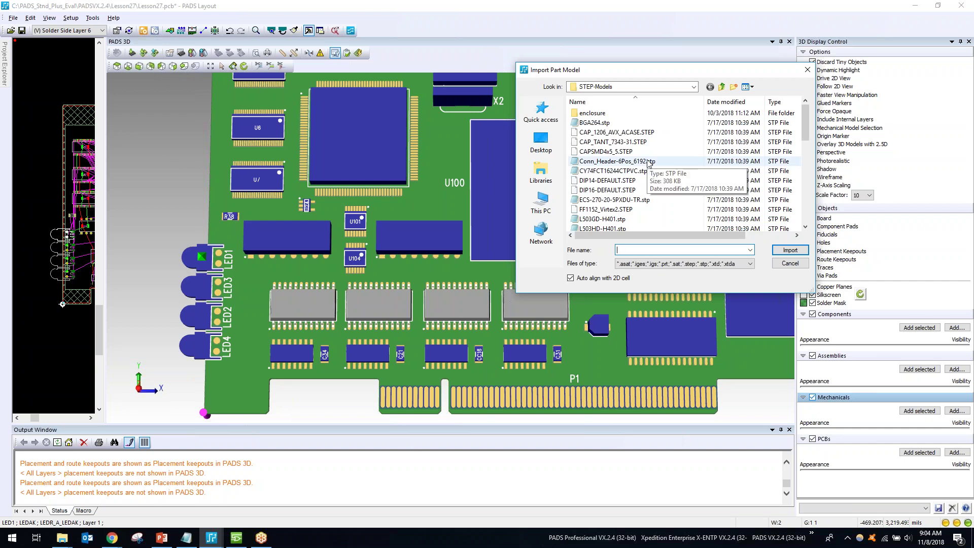
{"action": "scroll", "coordinate": [647, 162], "scroll_direction": "down", "scroll_amount": 1}
{"action": "left_click", "coordinate": [609, 189]}
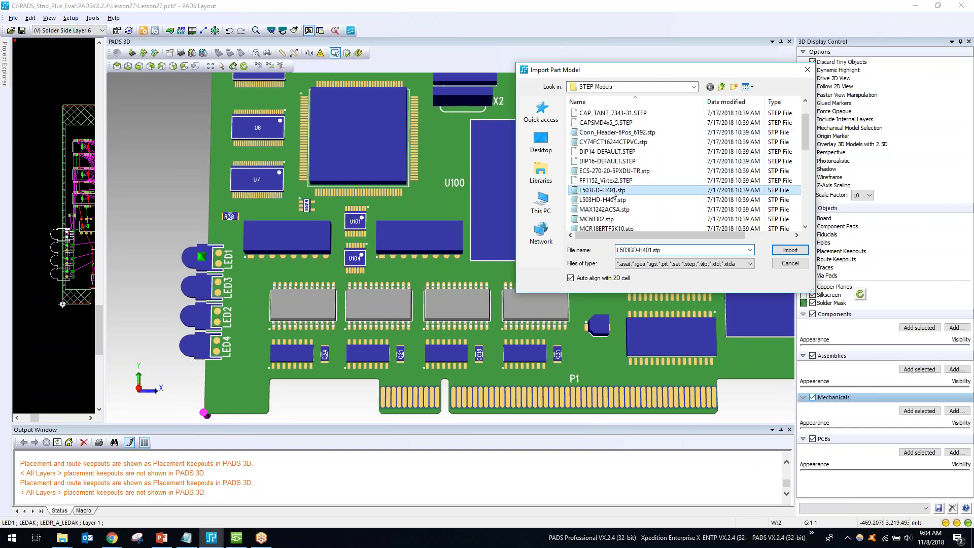
{"action": "left_click", "coordinate": [790, 250]}
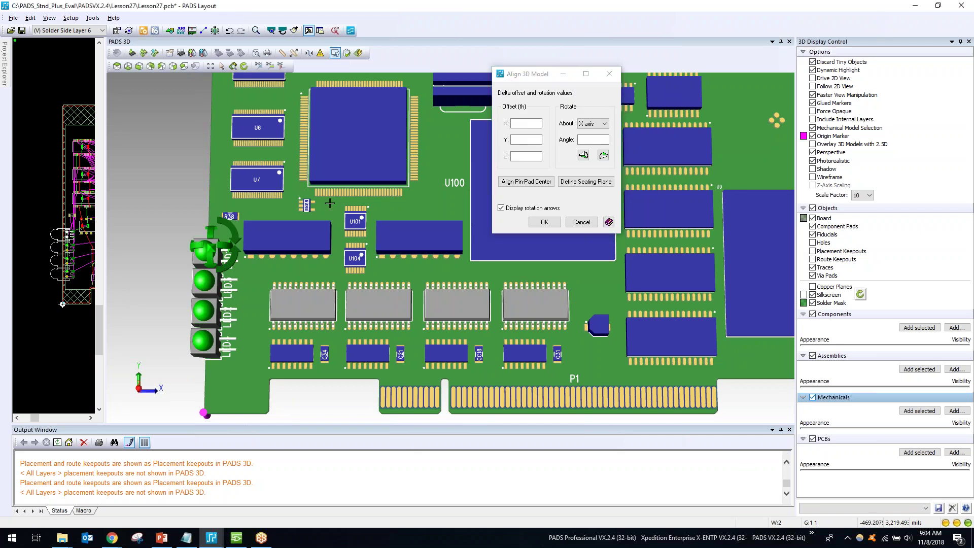
{"action": "scroll", "coordinate": [202, 273], "scroll_direction": "up", "scroll_amount": 5}
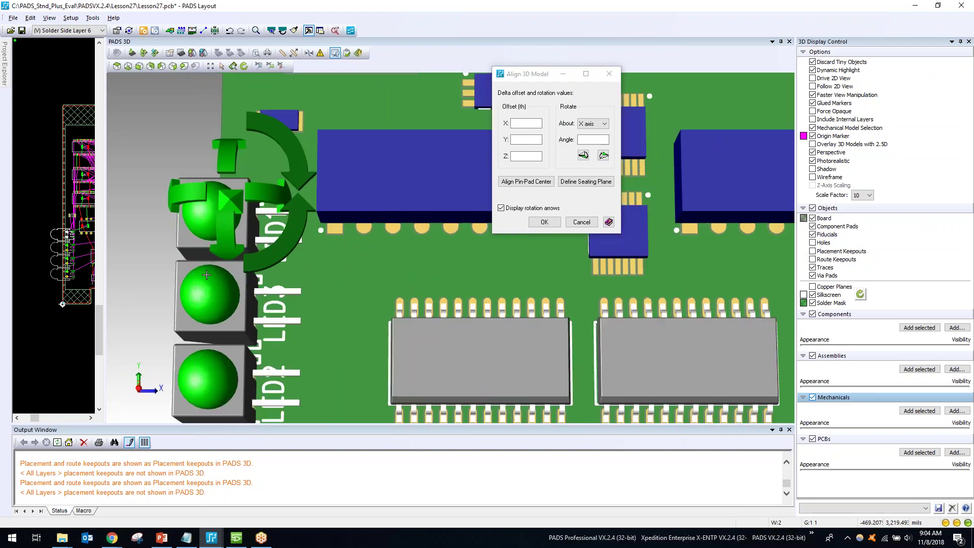
Rotate the LED1 model with the rotation arrows so its dome faces outward from the board edge and its pins face the board.
{"action": "middle_click_drag", "start_coordinate": [370, 274], "coordinate": [349, 276]}
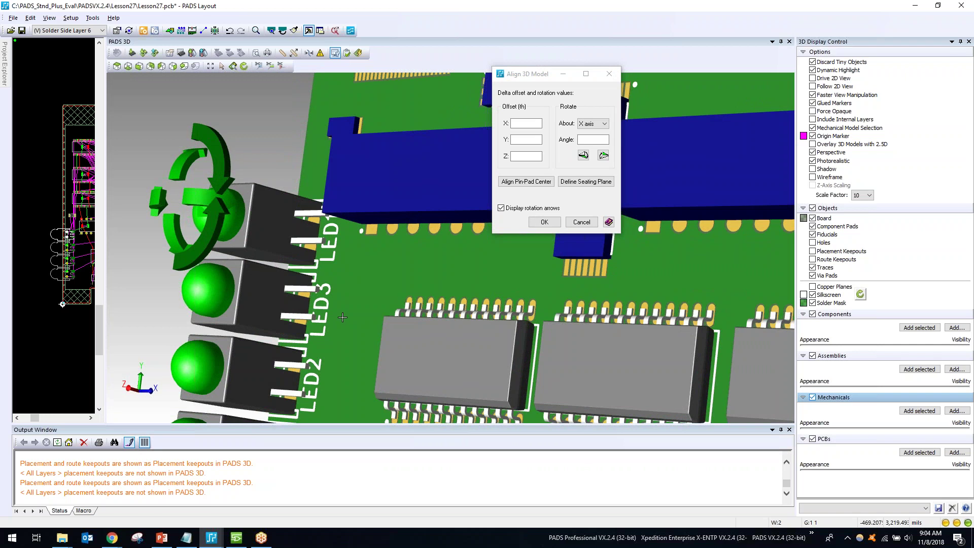
{"action": "middle_click_drag", "start_coordinate": [323, 308], "coordinate": [387, 323]}
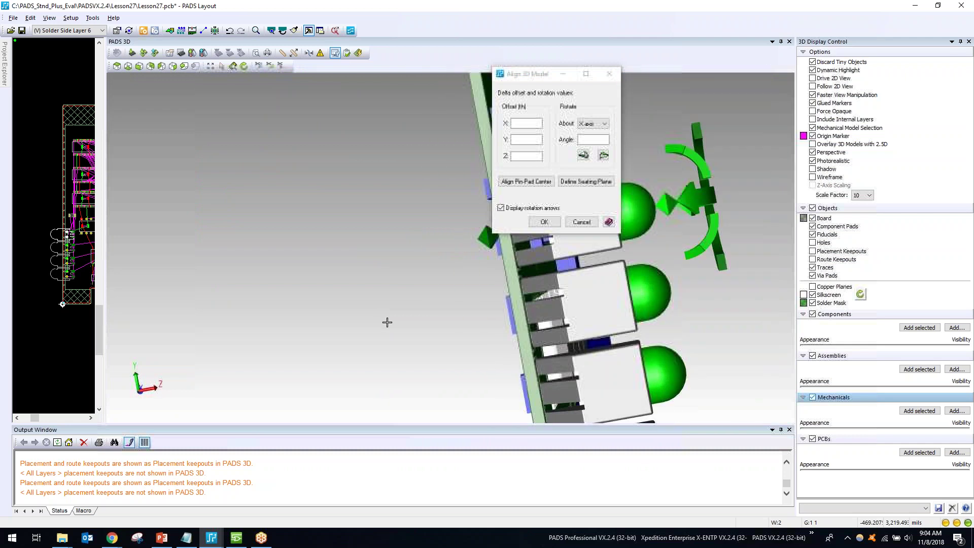
{"action": "left_click_drag", "start_coordinate": [520, 74], "coordinate": [253, 89]}
{"action": "middle_click_drag", "start_coordinate": [659, 223], "coordinate": [601, 178]}
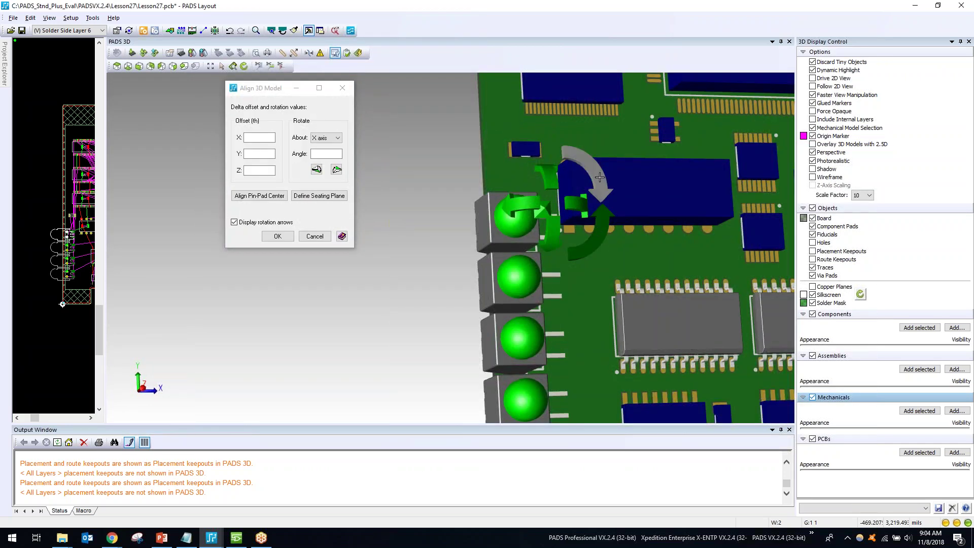
{"action": "left_click", "coordinate": [599, 177]}
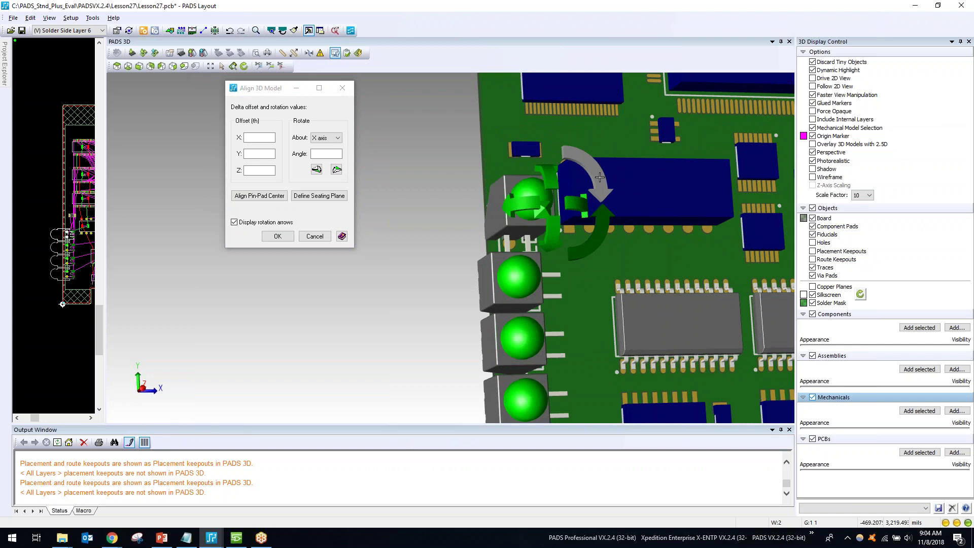
{"action": "left_click", "coordinate": [600, 177]}
Examine the rotated LED1 model from the board edge, checking its pins against the board and the neighbouring LEDs.
{"action": "middle_click_drag", "start_coordinate": [439, 254], "coordinate": [439, 290]}
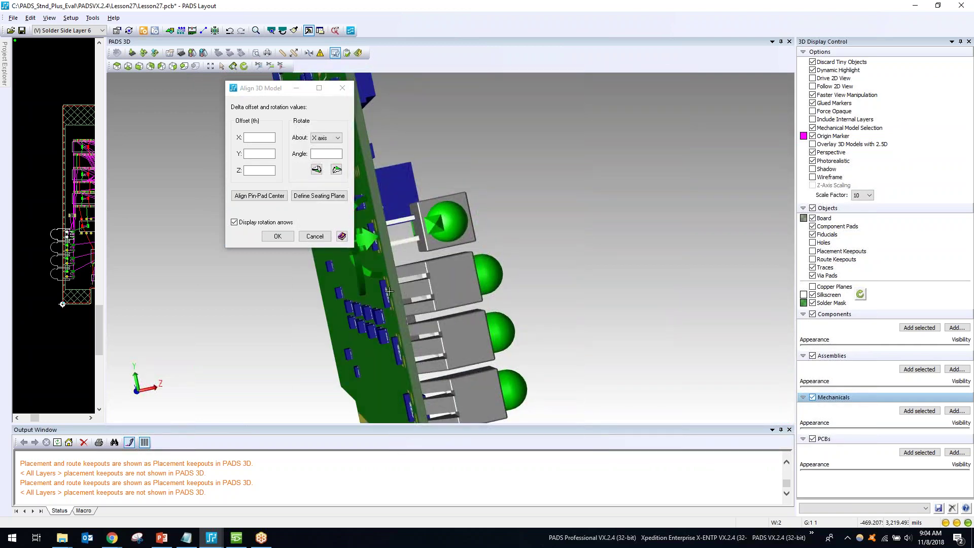
{"action": "scroll", "coordinate": [308, 285], "scroll_direction": "up", "scroll_amount": 3}
{"action": "middle_click_drag", "start_coordinate": [401, 289], "coordinate": [471, 300]}
{"action": "middle_click_drag", "start_coordinate": [569, 283], "coordinate": [609, 270]}
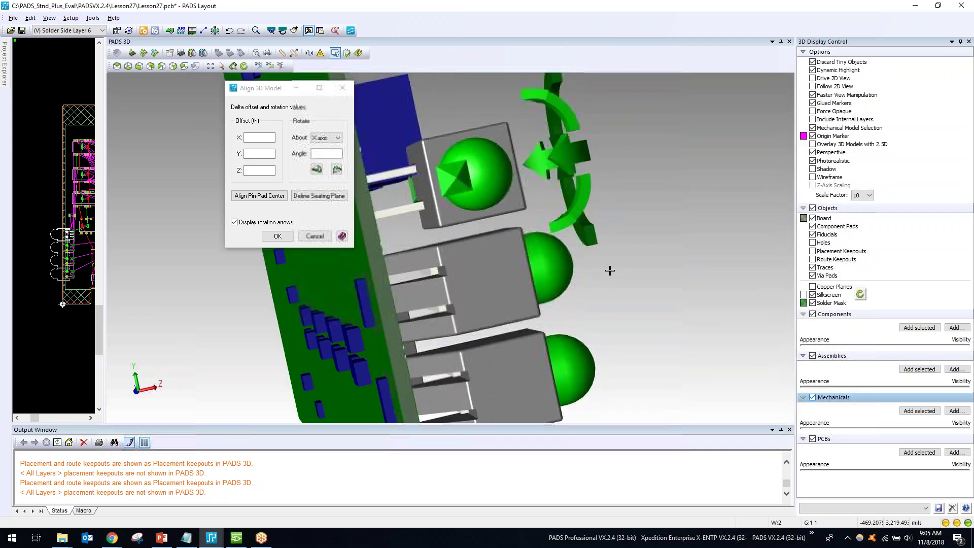
{"action": "left_click_drag", "start_coordinate": [252, 93], "coordinate": [169, 102]}
{"action": "left_click", "coordinate": [517, 232]}
{"action": "scroll", "coordinate": [507, 232], "scroll_direction": "down", "scroll_amount": 10}
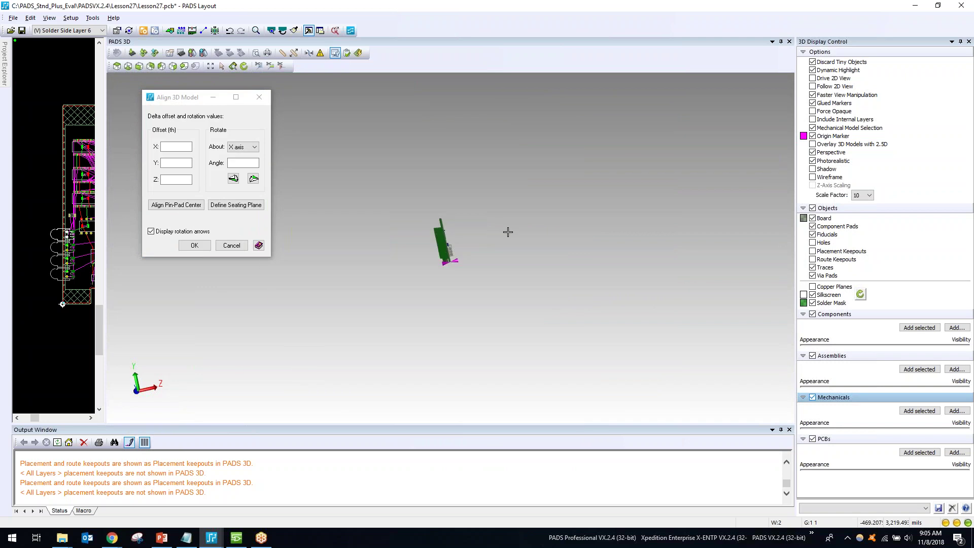
{"action": "scroll", "coordinate": [458, 239], "scroll_direction": "up", "scroll_amount": 10}
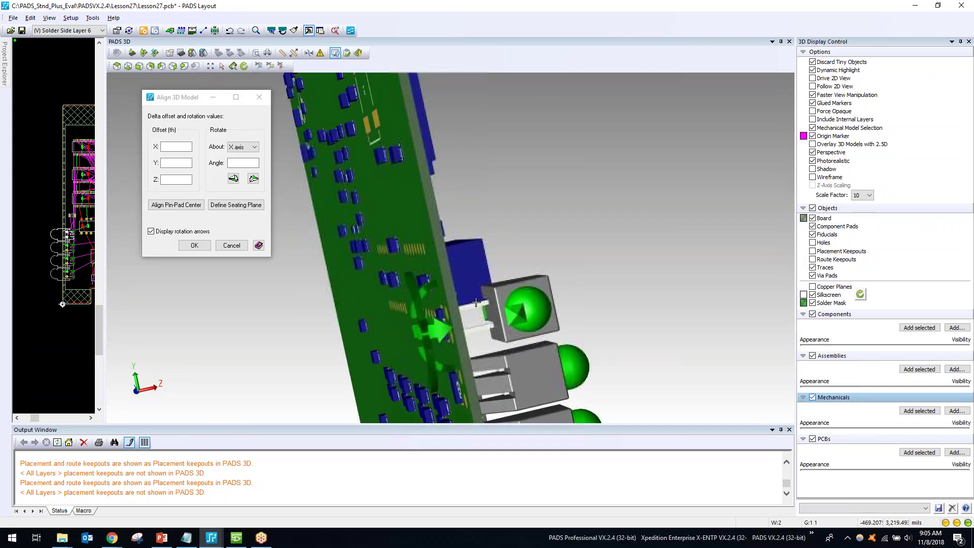
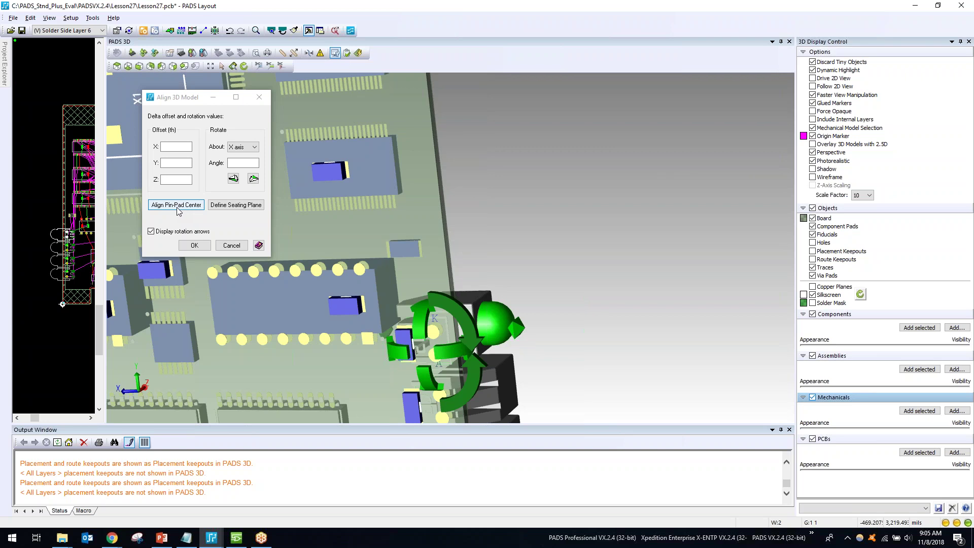
Align the end face of LED1's cathode-side pin with the center of pad K using Align Pin-Pad Center.
{"action": "left_click", "coordinate": [177, 208]}
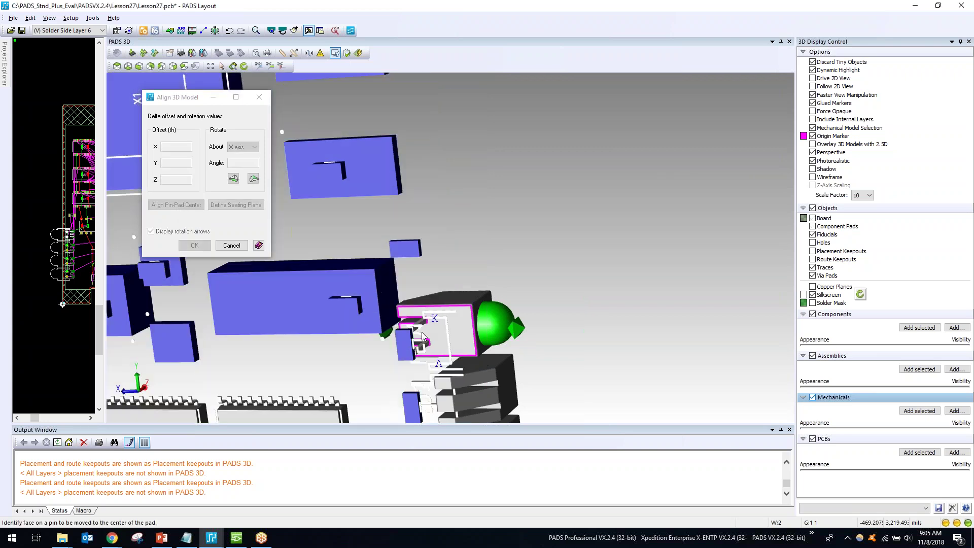
{"action": "scroll", "coordinate": [424, 330], "scroll_direction": "up", "scroll_amount": 5}
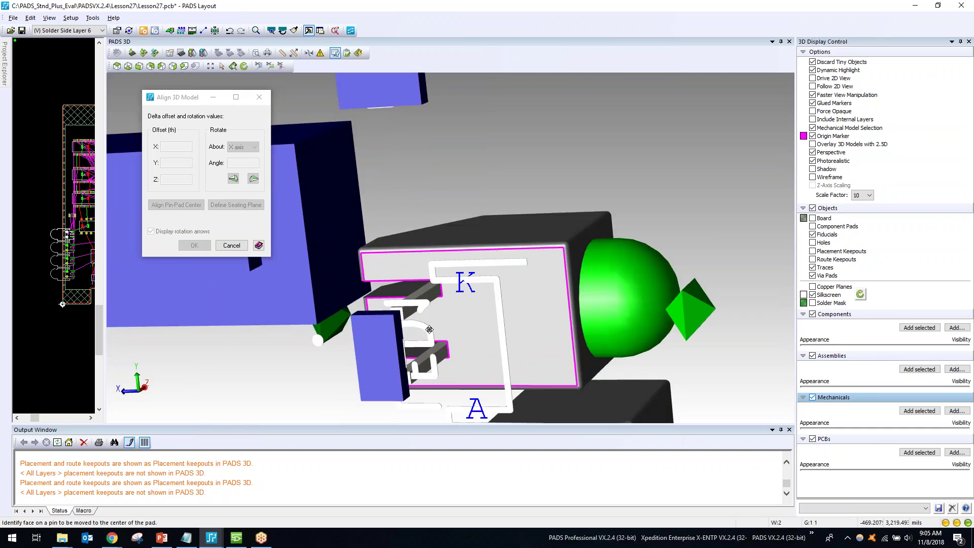
{"action": "middle_click_drag", "start_coordinate": [424, 330], "coordinate": [401, 329]}
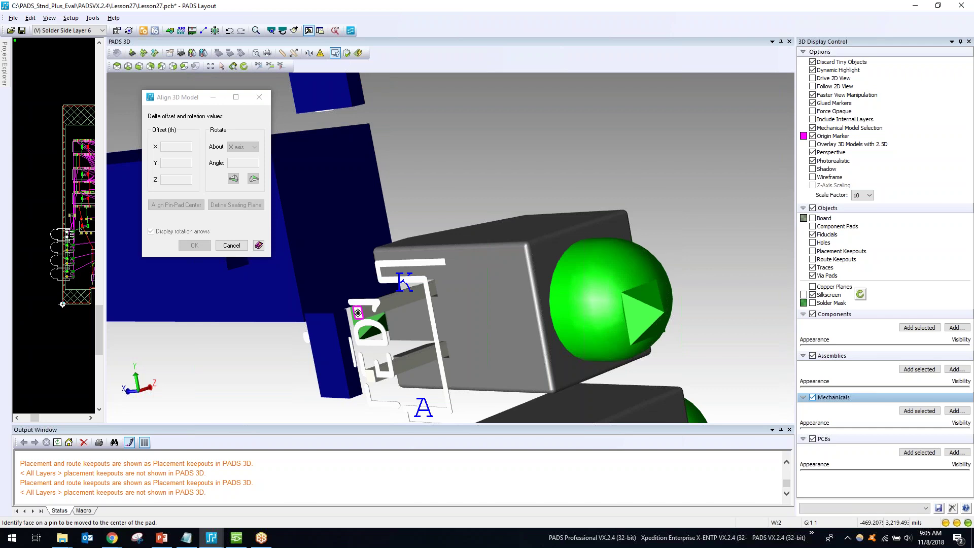
{"action": "left_click", "coordinate": [358, 313]}
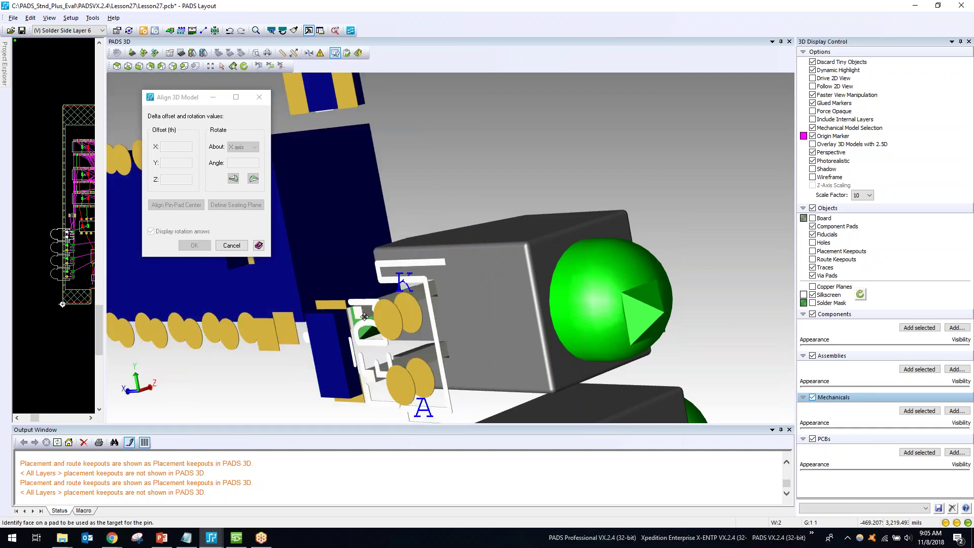
{"action": "middle_click_drag", "start_coordinate": [446, 290], "coordinate": [355, 297]}
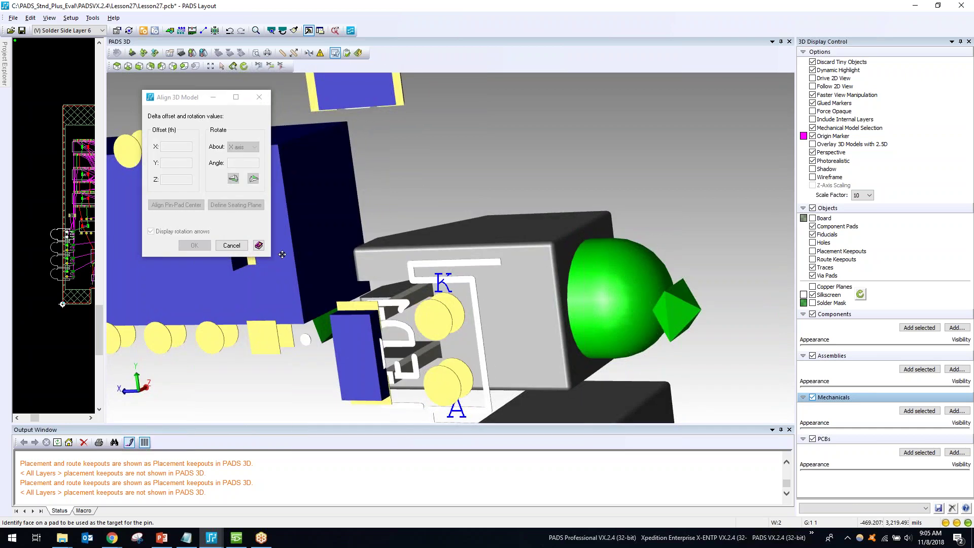
{"action": "left_click", "coordinate": [456, 309]}
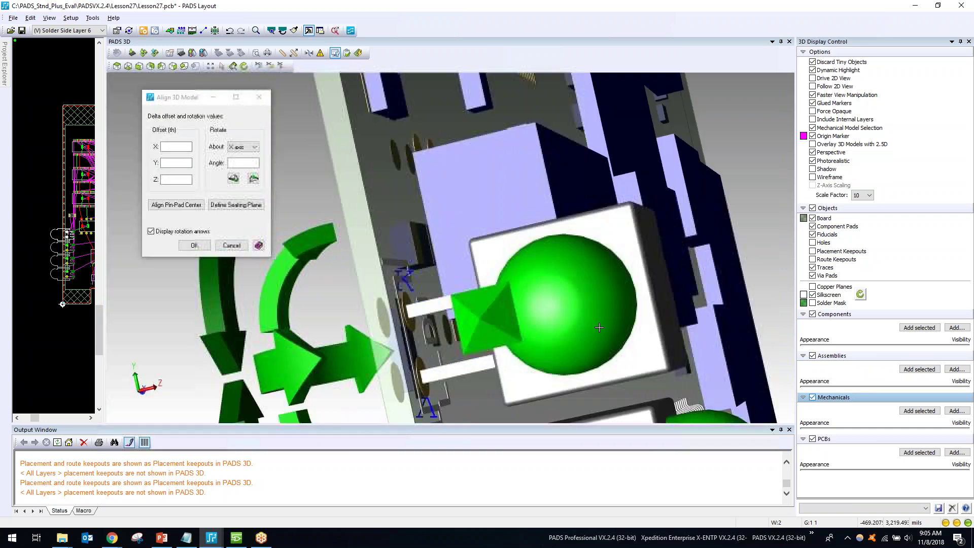
Define the seating plane of LED1 using the flat face of its housing that faces the board.
{"action": "middle_click_drag", "start_coordinate": [599, 327], "coordinate": [599, 329]}
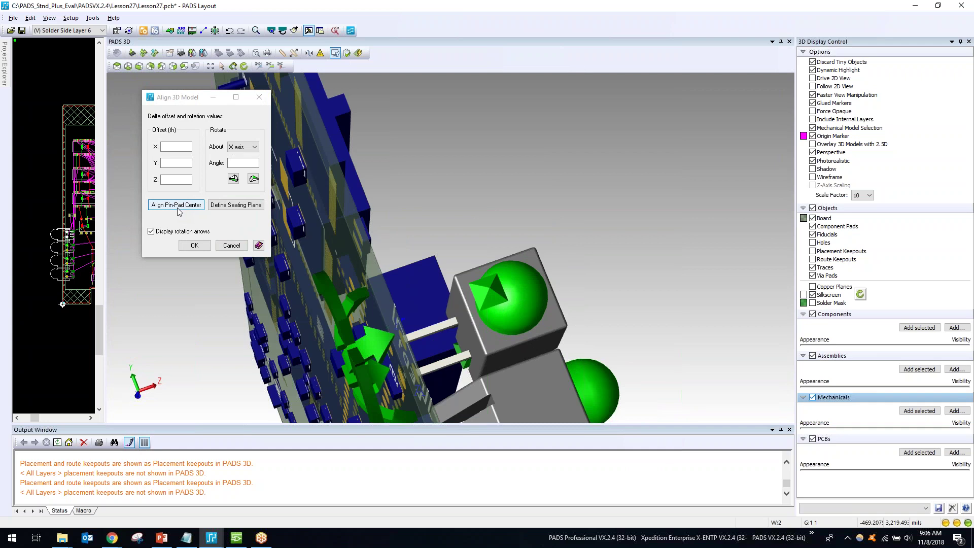
{"action": "left_click", "coordinate": [239, 206]}
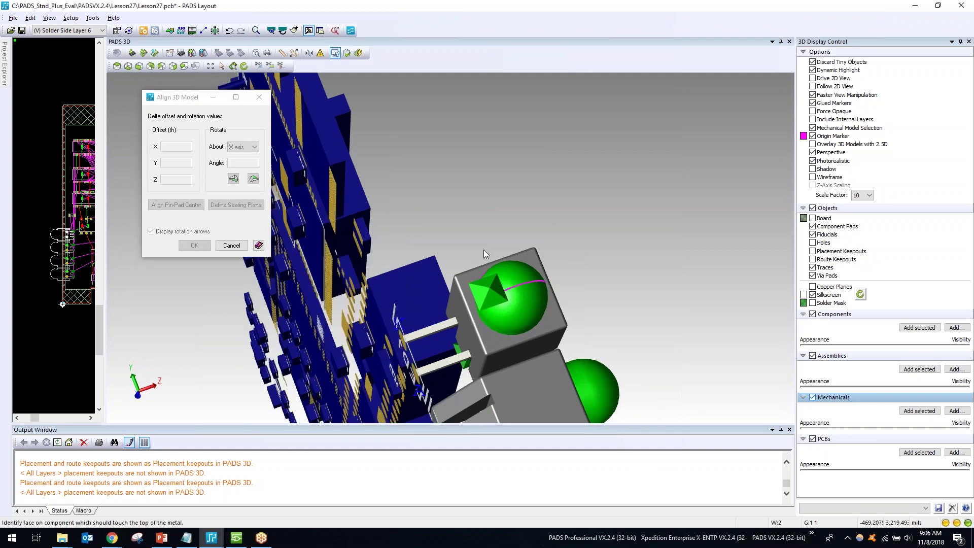
{"action": "middle_click_drag", "start_coordinate": [474, 242], "coordinate": [493, 244]}
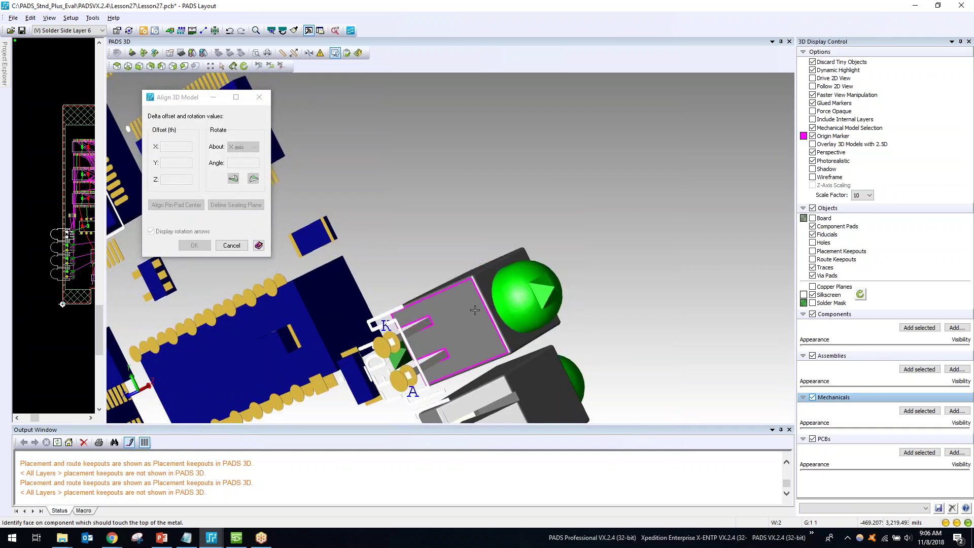
{"action": "middle_click_drag", "start_coordinate": [475, 310], "coordinate": [470, 316]}
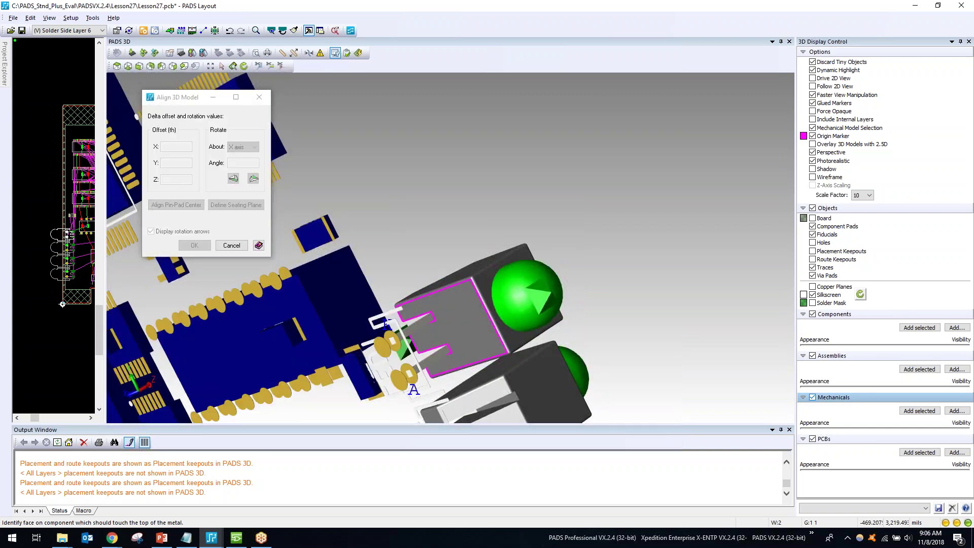
{"action": "left_click", "coordinate": [468, 307]}
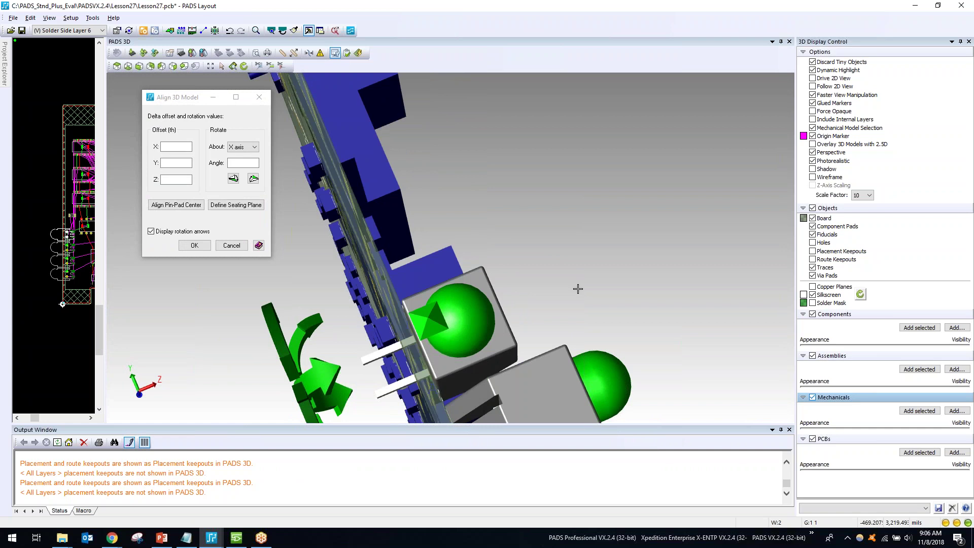
Accept LED1's model alignment after checking the LED position, and inspect the row of LEDs along the board edge from both board sides.
{"action": "middle_click_drag", "start_coordinate": [667, 288], "coordinate": [621, 295]}
{"action": "scroll", "coordinate": [621, 294], "scroll_direction": "down", "scroll_amount": 4}
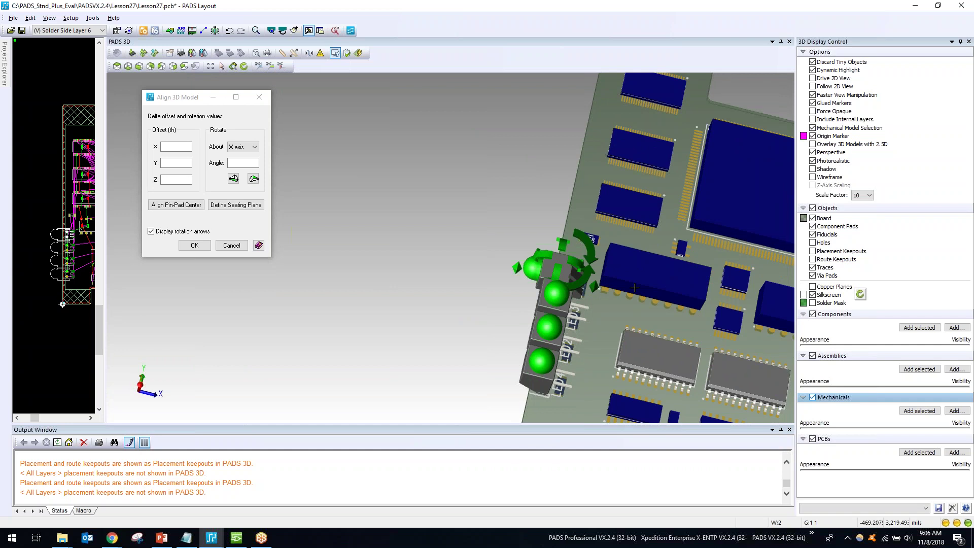
{"action": "left_click", "coordinate": [194, 245]}
{"action": "middle_click_drag", "start_coordinate": [343, 261], "coordinate": [415, 239]}
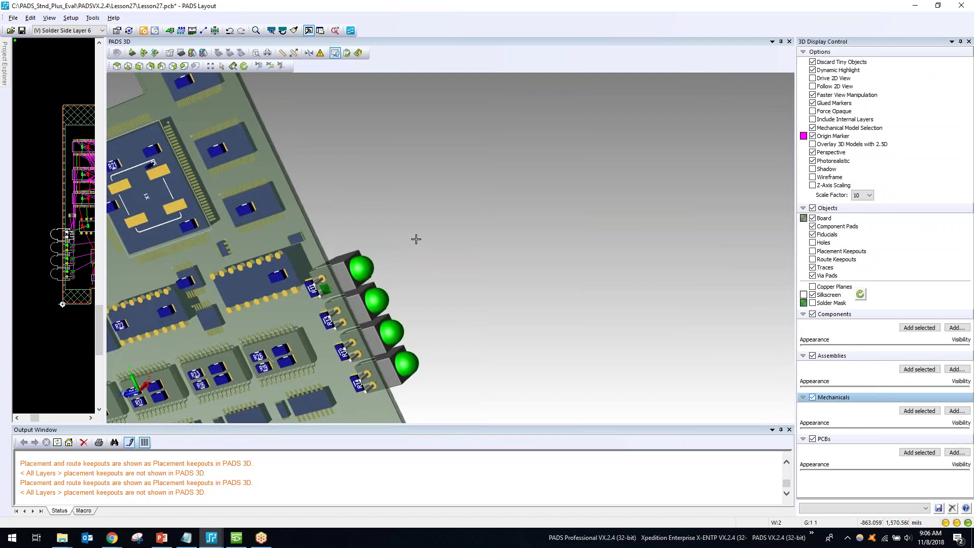
{"action": "middle_click_drag", "start_coordinate": [616, 228], "coordinate": [544, 248]}
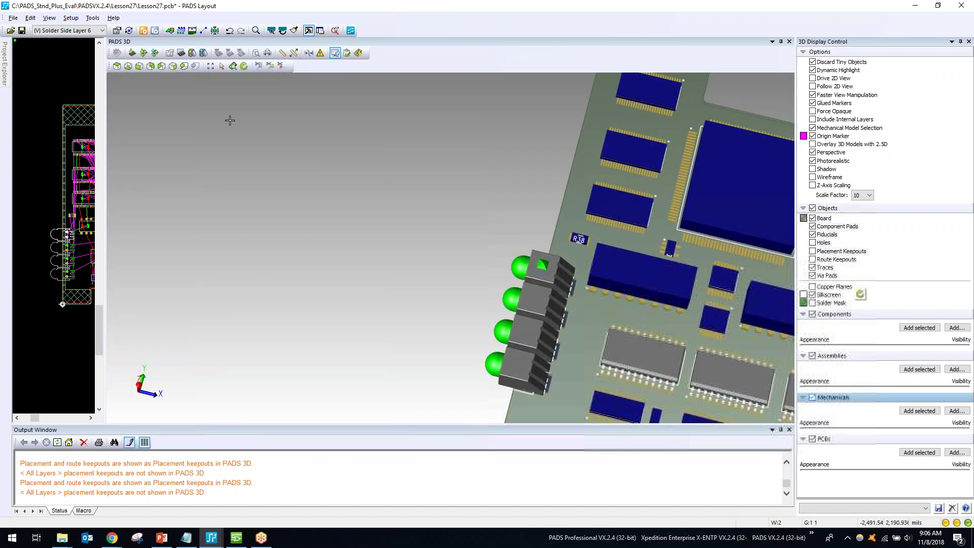
Import DIP16-DEFAULT.STEP as the part model for U23, with automatic alignment to the 2D cell.
{"action": "left_click", "coordinate": [117, 66]}
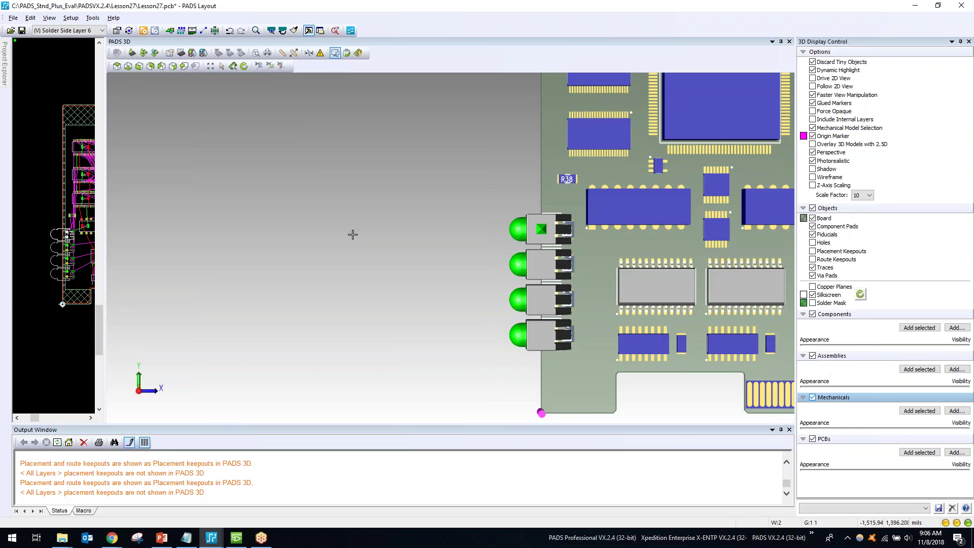
{"action": "scroll", "coordinate": [354, 233], "scroll_direction": "down", "scroll_amount": 7, "text": "shift"}
{"action": "key", "text": "Right"}
{"action": "key", "text": "Right"}
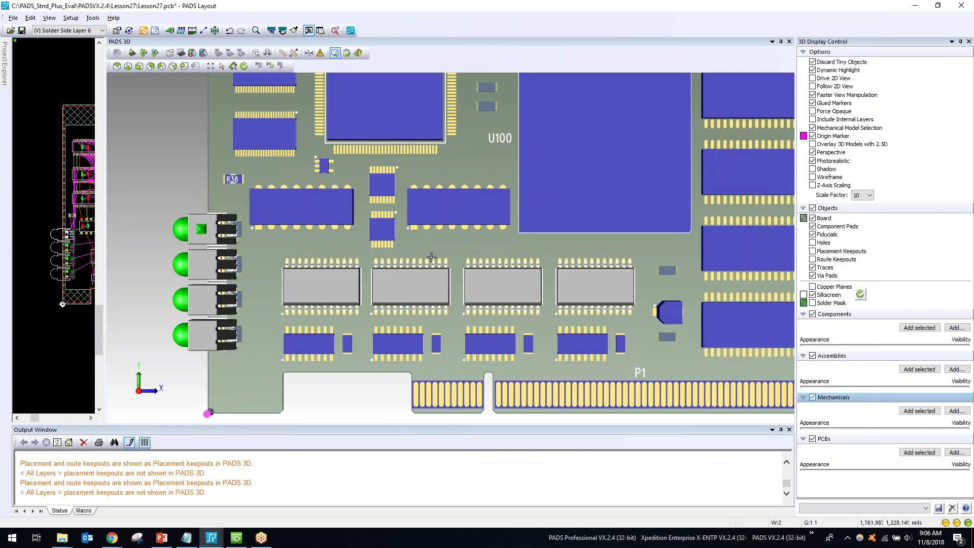
{"action": "key", "text": "Up"}
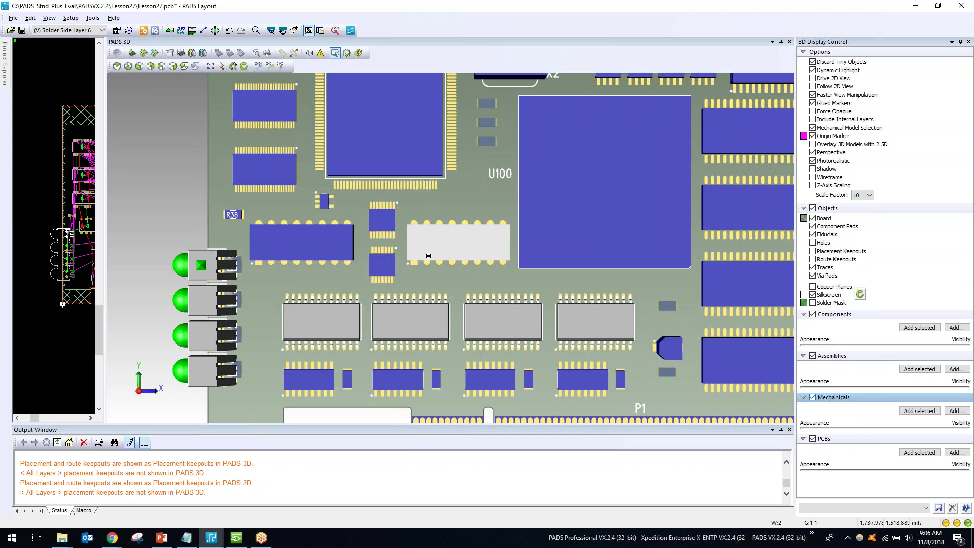
{"action": "scroll", "coordinate": [472, 246], "scroll_direction": "down", "scroll_amount": 2}
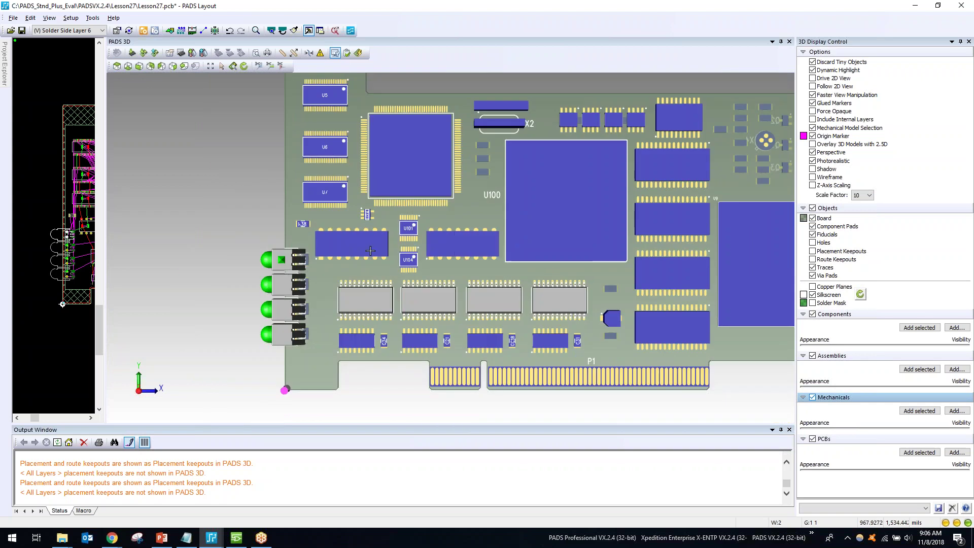
{"action": "left_click", "coordinate": [132, 53]}
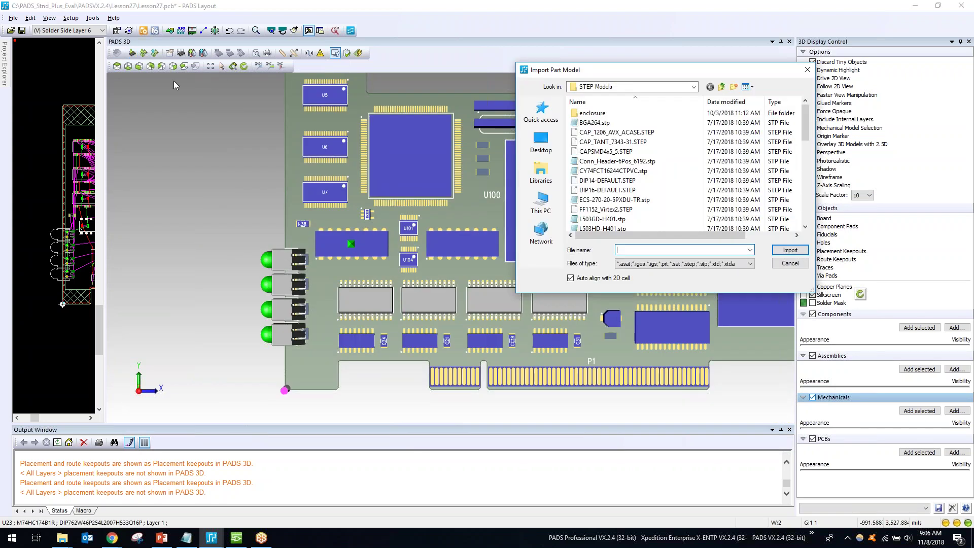
{"action": "left_click", "coordinate": [636, 191]}
{"action": "left_click", "coordinate": [790, 250]}
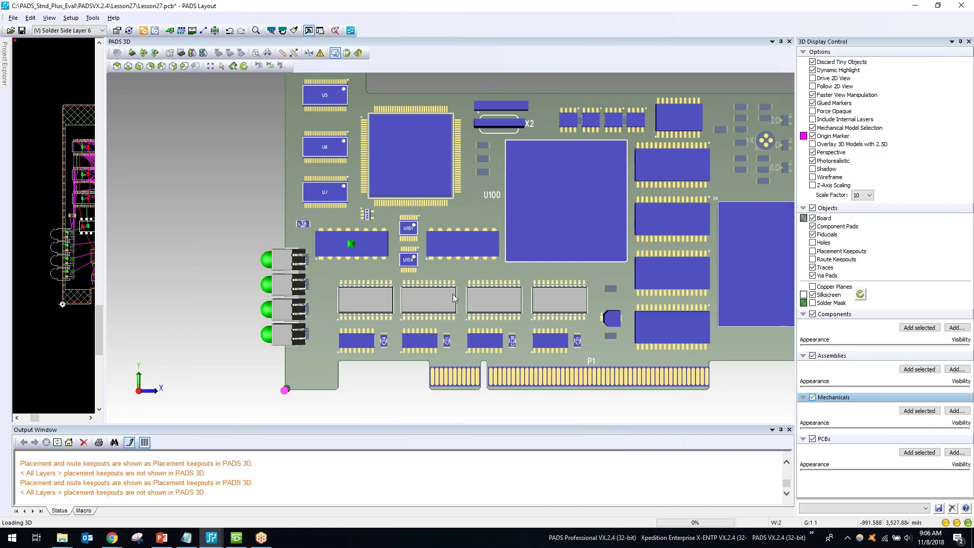
Check the imported DIP model's pins against U23's pads from several angles and accept its automatic alignment.
{"action": "middle_click_drag", "start_coordinate": [372, 279], "coordinate": [364, 213]}
{"action": "left_click", "coordinate": [359, 199]}
{"action": "scroll", "coordinate": [370, 288], "scroll_direction": "up", "scroll_amount": 6}
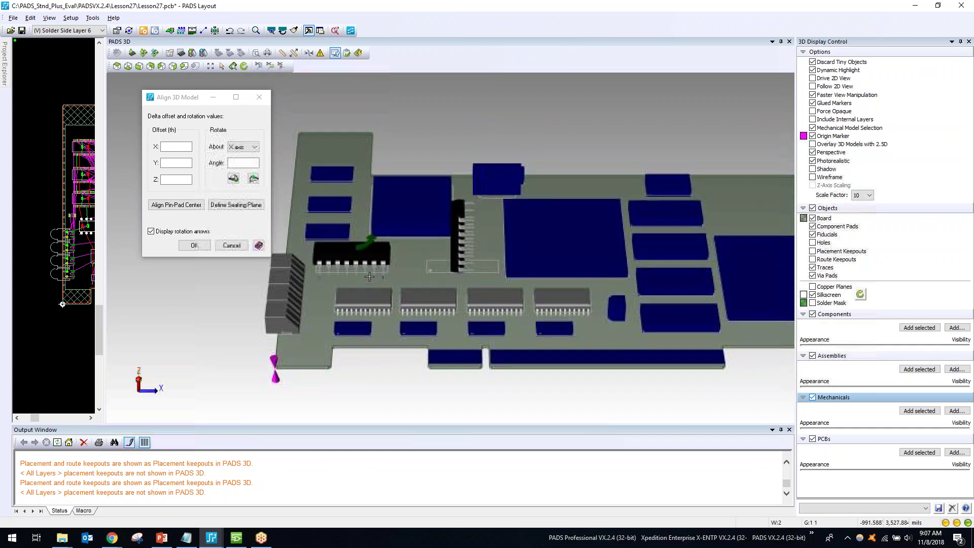
{"action": "scroll", "coordinate": [346, 278], "scroll_direction": "up", "scroll_amount": 2}
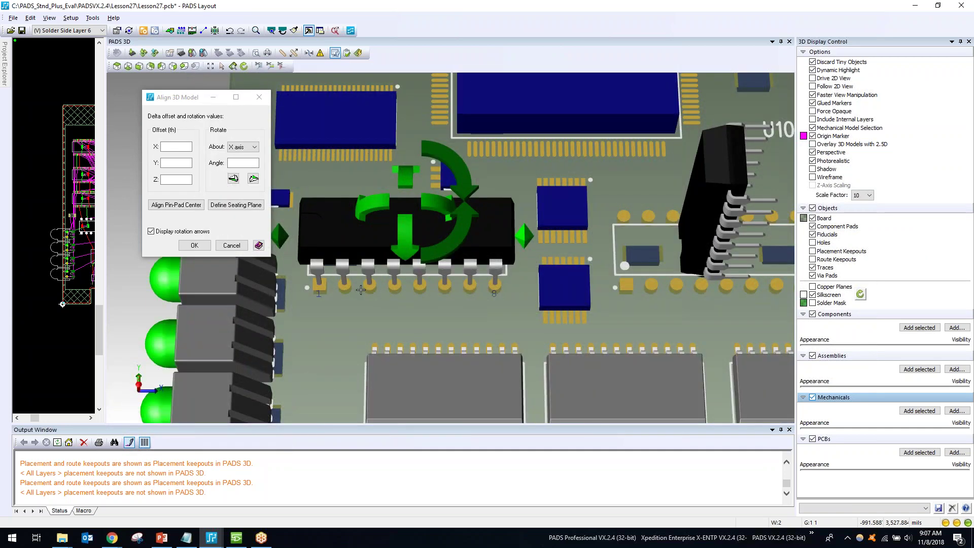
{"action": "middle_click_drag", "start_coordinate": [354, 277], "coordinate": [419, 225]}
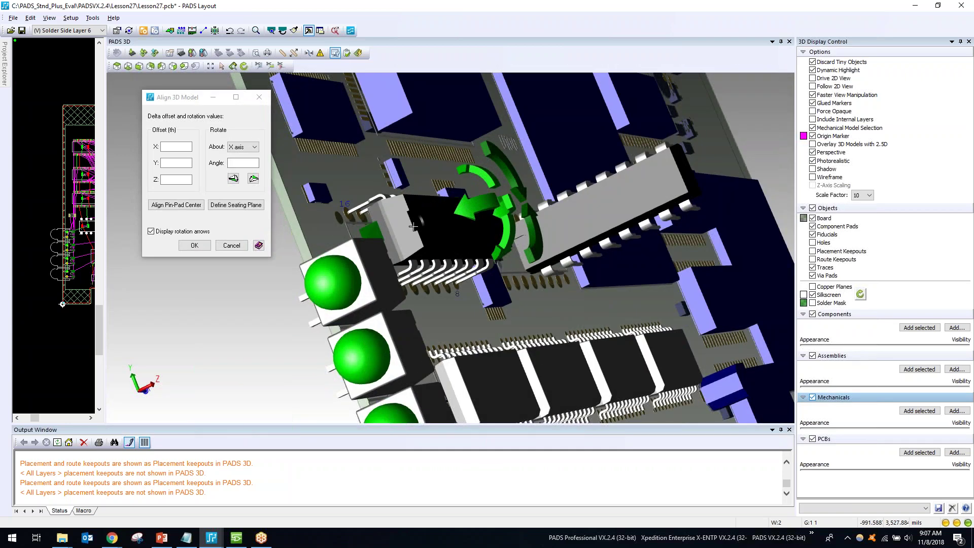
{"action": "middle_click_drag", "start_coordinate": [451, 244], "coordinate": [439, 249]}
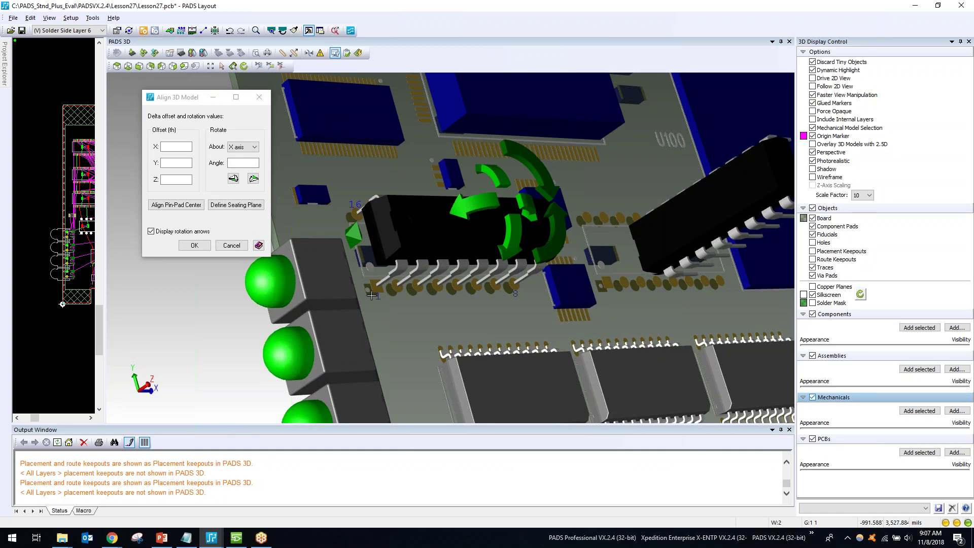
{"action": "scroll", "coordinate": [371, 296], "scroll_direction": "up", "scroll_amount": 3}
{"action": "middle_click_drag", "start_coordinate": [489, 277], "coordinate": [469, 246]}
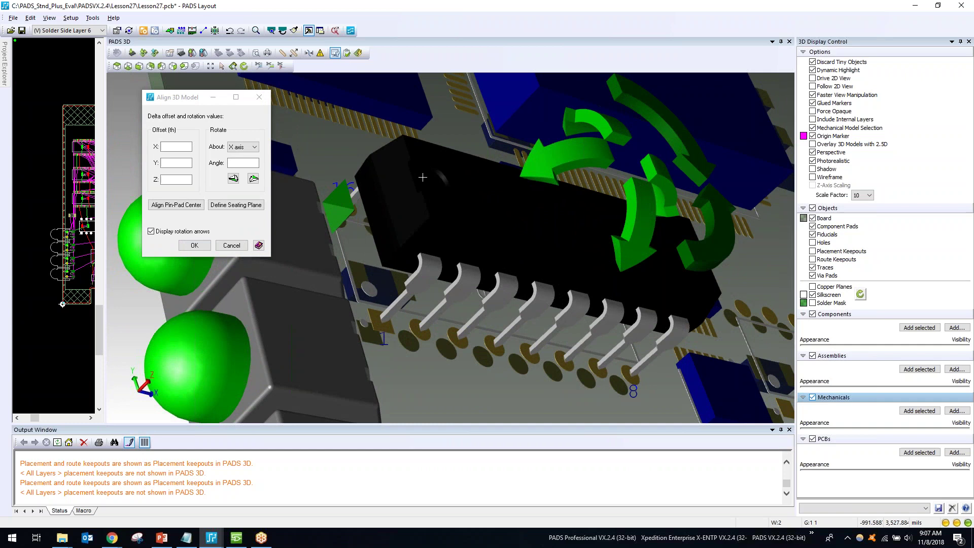
{"action": "scroll", "coordinate": [500, 246], "scroll_direction": "down", "scroll_amount": 2, "text": "shift"}
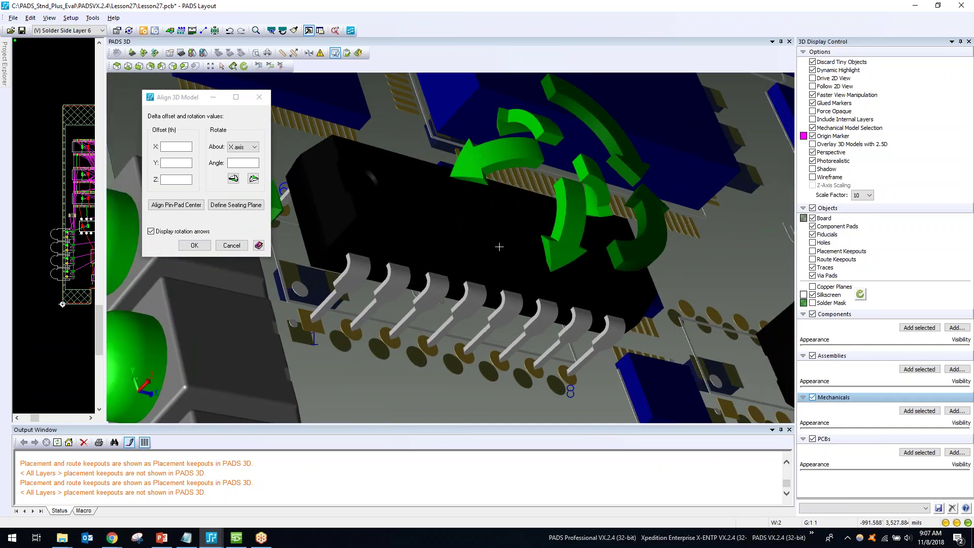
{"action": "left_click", "coordinate": [195, 246]}
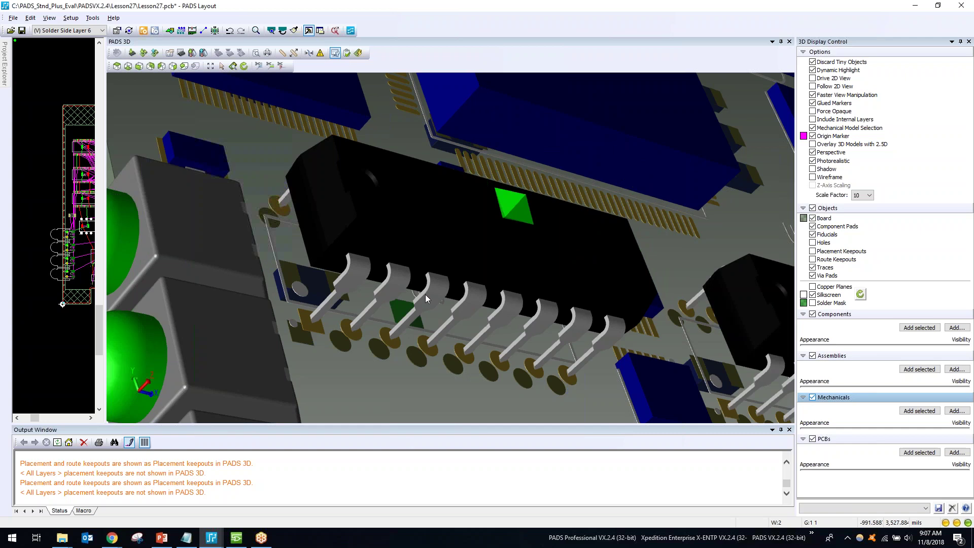
Turn on the solder mask display and inspect the two DIP models' pins in their pads from the side and from above.
{"action": "middle_click_drag", "start_coordinate": [598, 337], "coordinate": [515, 335]}
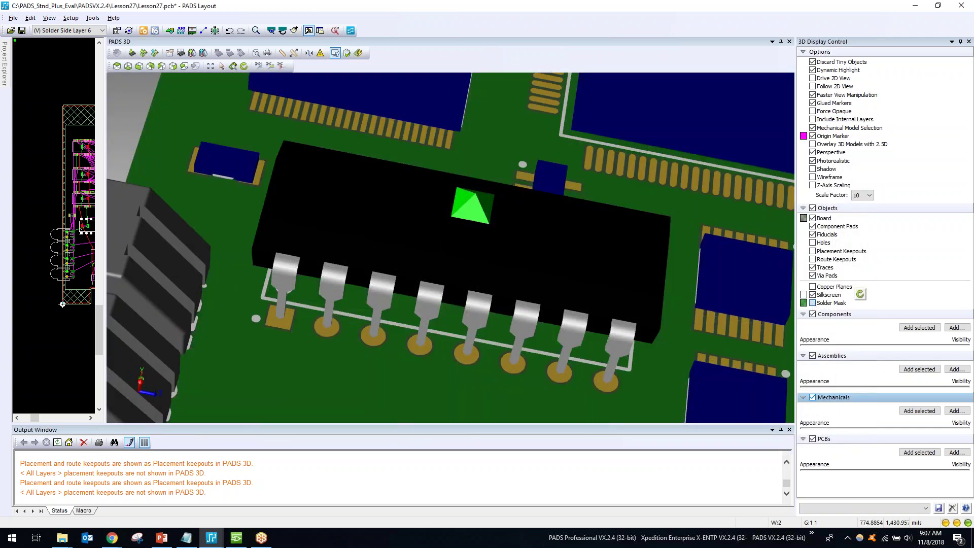
{"action": "middle_click_drag", "start_coordinate": [448, 371], "coordinate": [445, 284]}
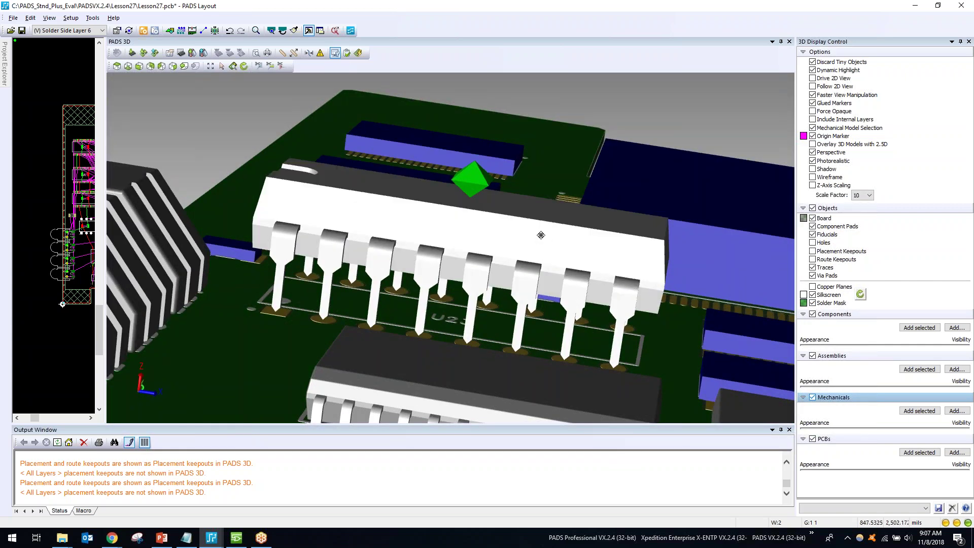
{"action": "middle_click_drag", "start_coordinate": [526, 161], "coordinate": [525, 234]}
{"action": "middle_click_drag", "start_coordinate": [281, 266], "coordinate": [379, 367]}
{"action": "middle_click_drag", "start_coordinate": [574, 306], "coordinate": [609, 278]}
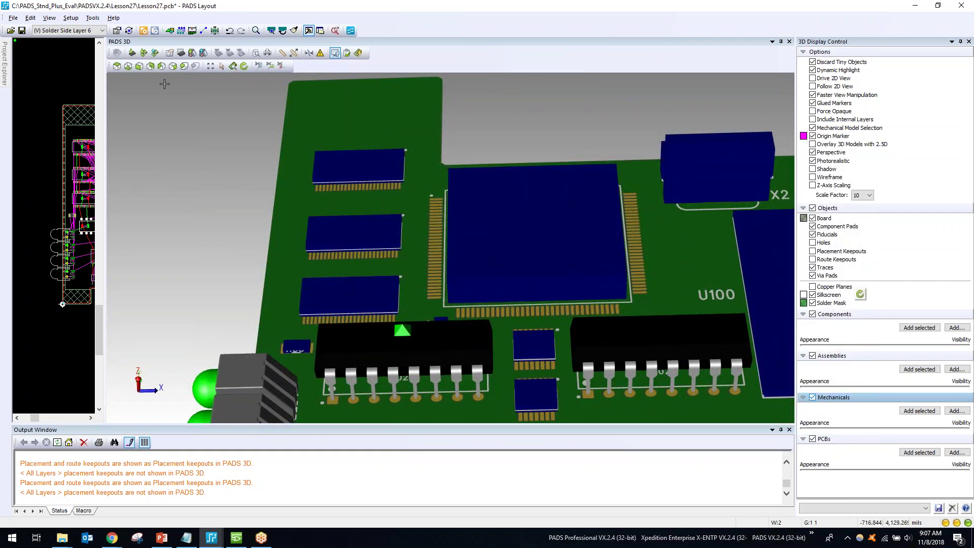
{"action": "left_click", "coordinate": [117, 67]}
{"action": "scroll", "coordinate": [558, 333], "scroll_direction": "up", "scroll_amount": 4}
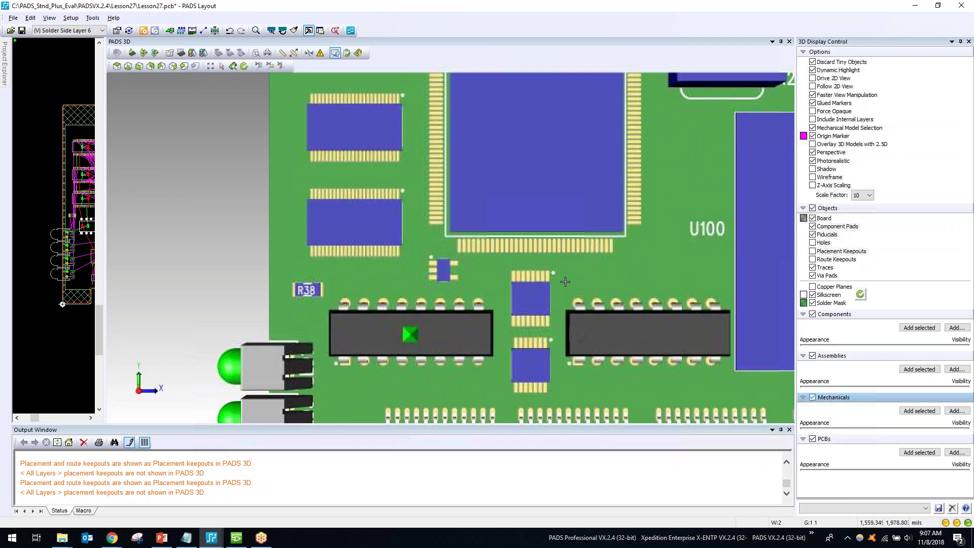
{"action": "middle_click_drag", "start_coordinate": [557, 332], "coordinate": [548, 307]}
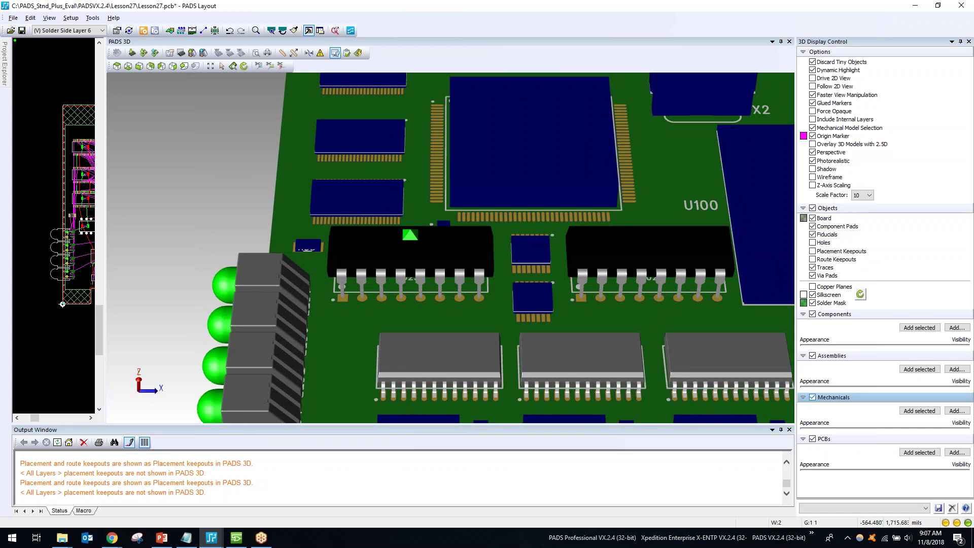
Open the decal of the DIP part U23 for editing, allowing DRC to be switched off, and move the alignment window off the views.
{"action": "left_click_drag", "start_coordinate": [327, 235], "coordinate": [329, 235]}
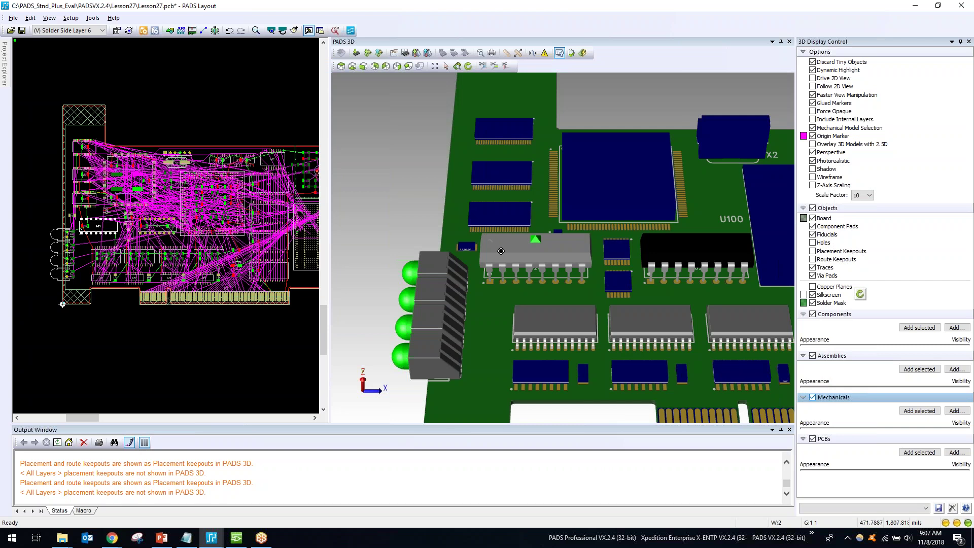
{"action": "left_click", "coordinate": [500, 251]}
{"action": "right_click", "coordinate": [500, 250]}
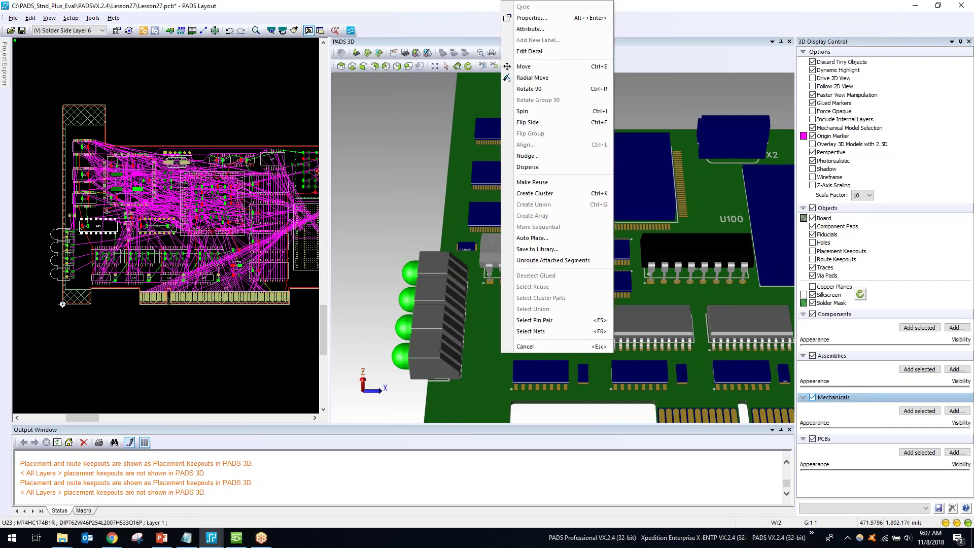
{"action": "left_click", "coordinate": [541, 53]}
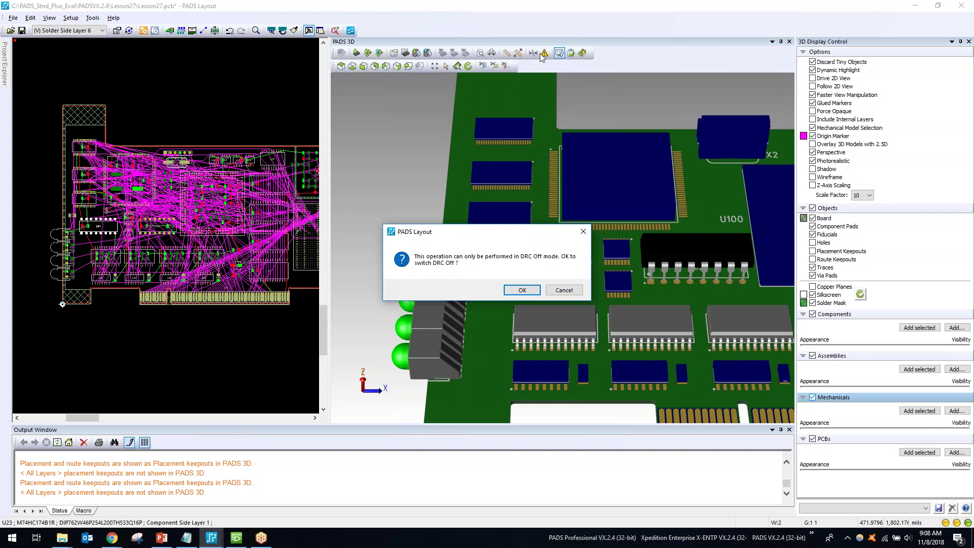
{"action": "left_click", "coordinate": [522, 290]}
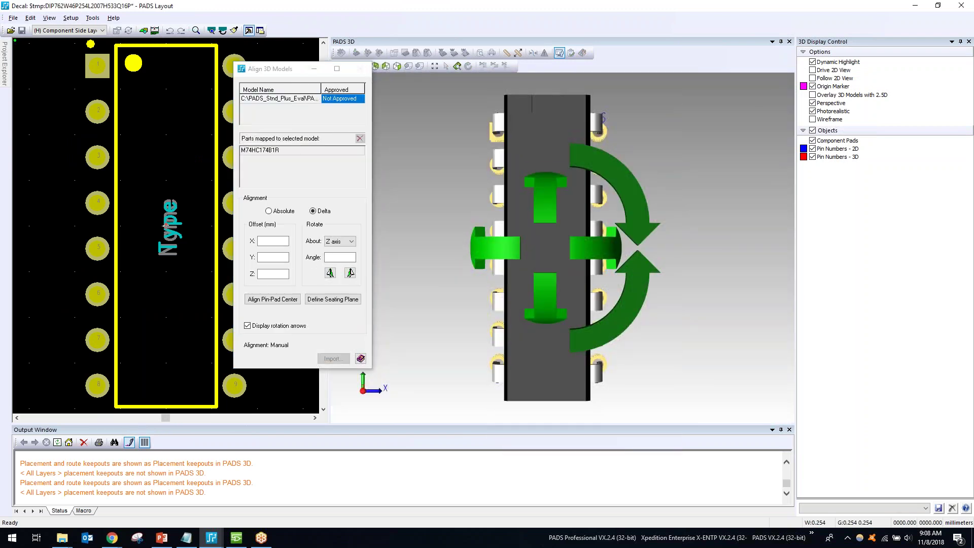
{"action": "left_click_drag", "start_coordinate": [283, 67], "coordinate": [878, 187]}
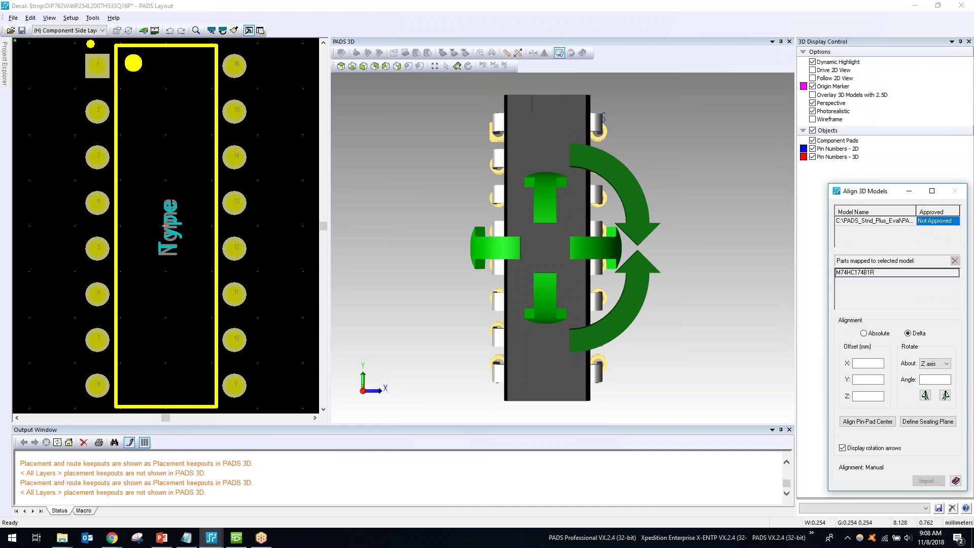
Try the rotation arrows on the DIP model, turning it stepwise through full turns about the Z and X axes.
{"action": "left_click", "coordinate": [504, 265]}
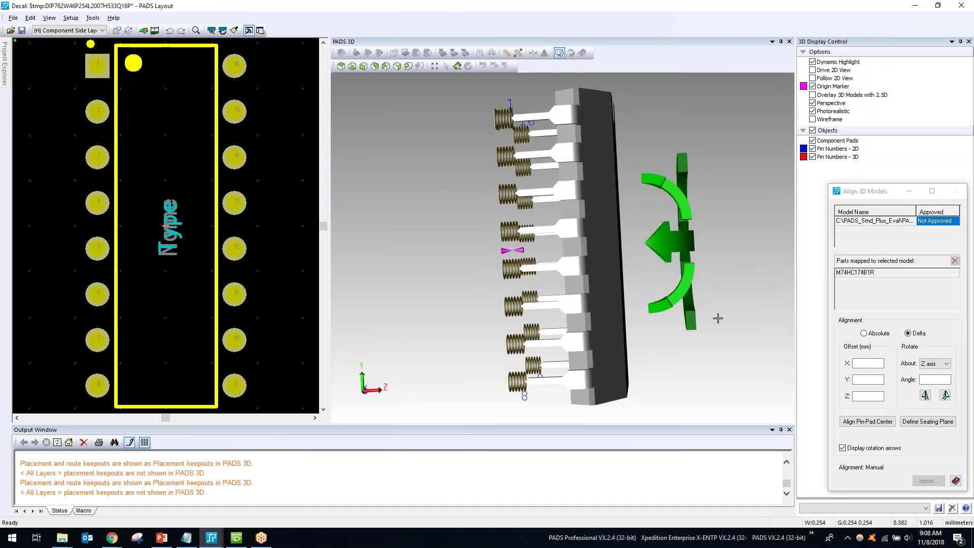
{"action": "middle_click_drag", "start_coordinate": [716, 319], "coordinate": [730, 316]}
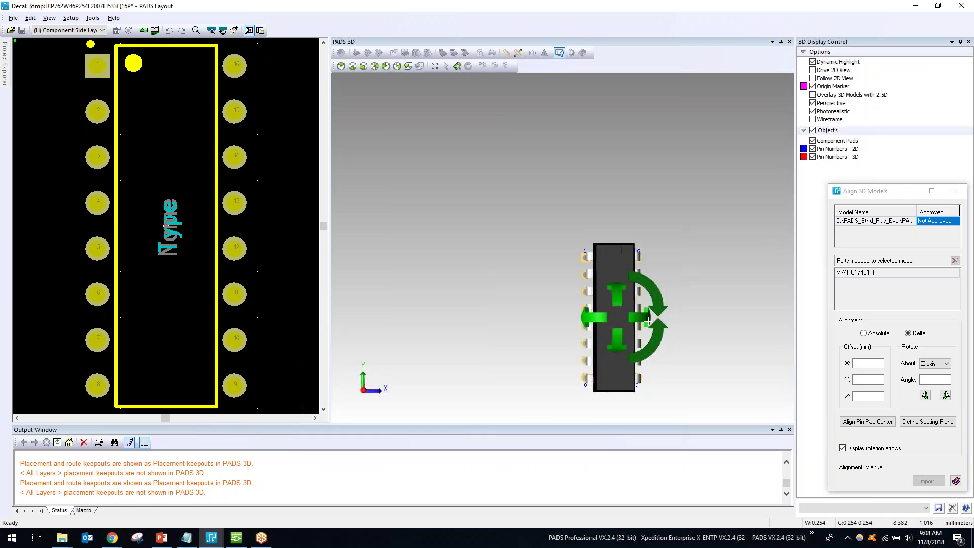
{"action": "left_click", "coordinate": [655, 297]}
{"action": "left_click", "coordinate": [655, 296]}
{"action": "left_click", "coordinate": [655, 296]}
{"action": "left_click", "coordinate": [656, 296]}
{"action": "left_click", "coordinate": [615, 341]}
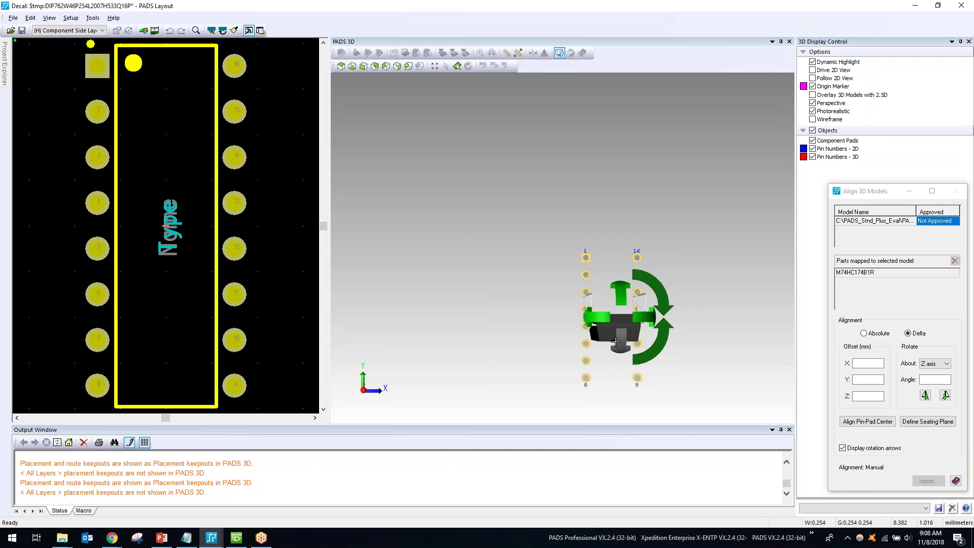
{"action": "left_click", "coordinate": [617, 343]}
{"action": "left_click", "coordinate": [628, 345]}
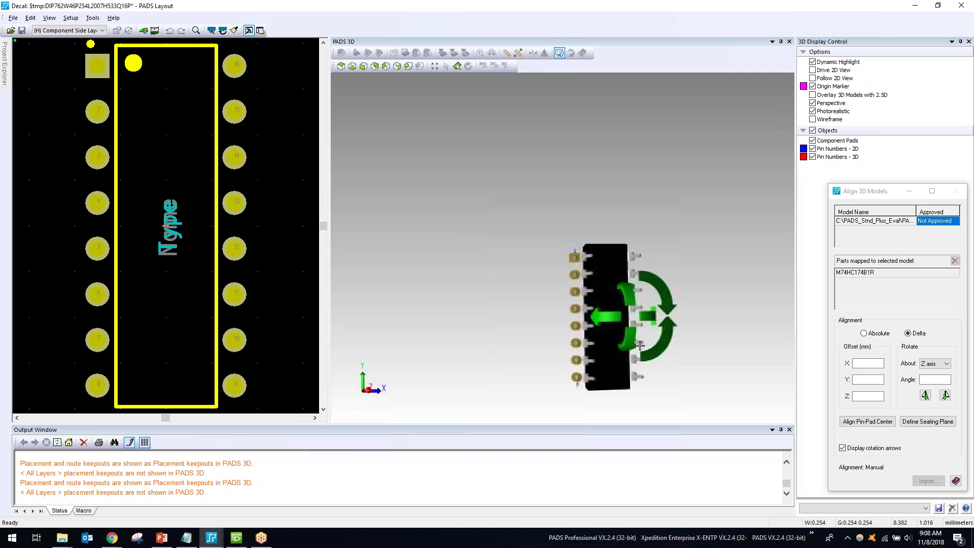
{"action": "left_click", "coordinate": [624, 336]}
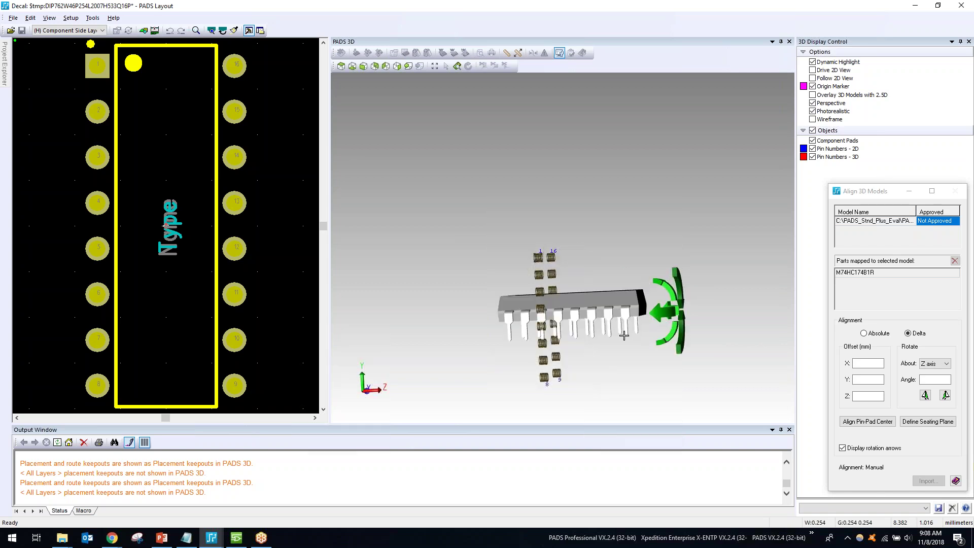
{"action": "left_click", "coordinate": [670, 336]}
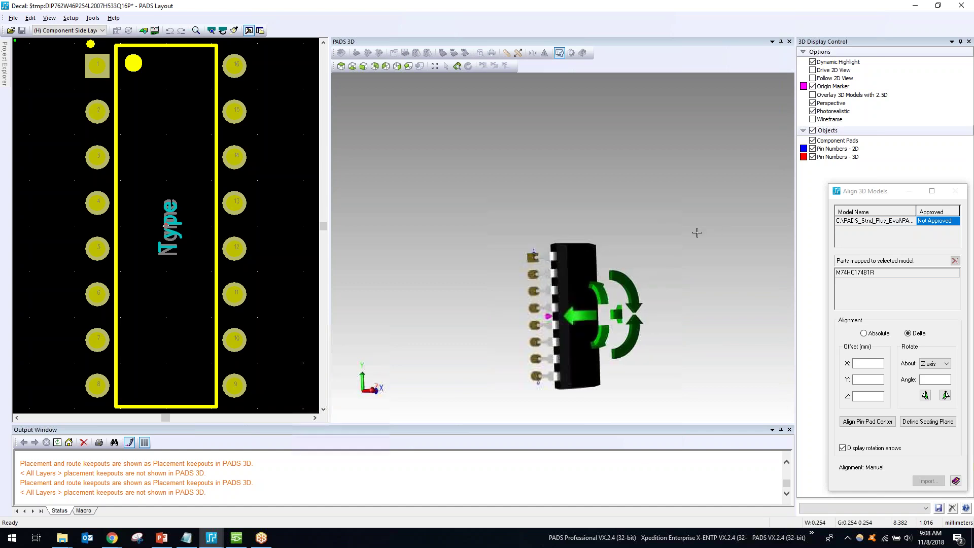
Define the underside of the DIP model's black body as its seating plane.
{"action": "middle_click_drag", "start_coordinate": [658, 243], "coordinate": [730, 259]}
{"action": "scroll", "coordinate": [537, 276], "scroll_direction": "up", "scroll_amount": 3}
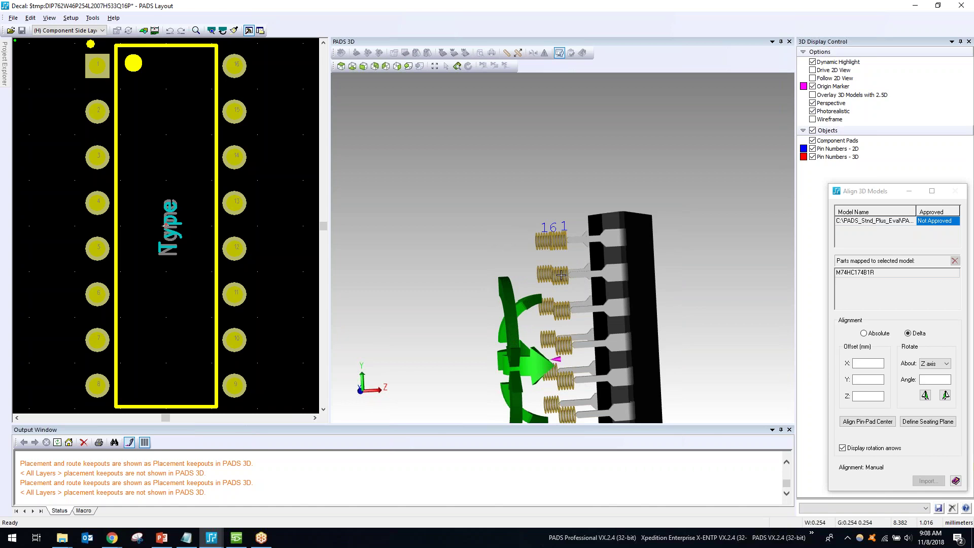
{"action": "scroll", "coordinate": [584, 274], "scroll_direction": "up", "scroll_amount": 1}
{"action": "middle_click_drag", "start_coordinate": [631, 279], "coordinate": [643, 276]}
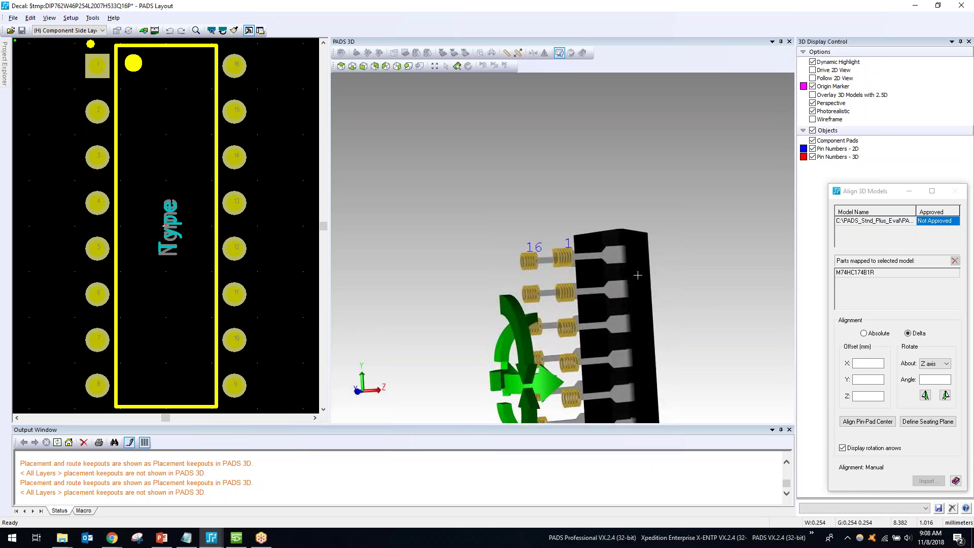
{"action": "scroll", "coordinate": [637, 275], "scroll_direction": "up", "scroll_amount": 2}
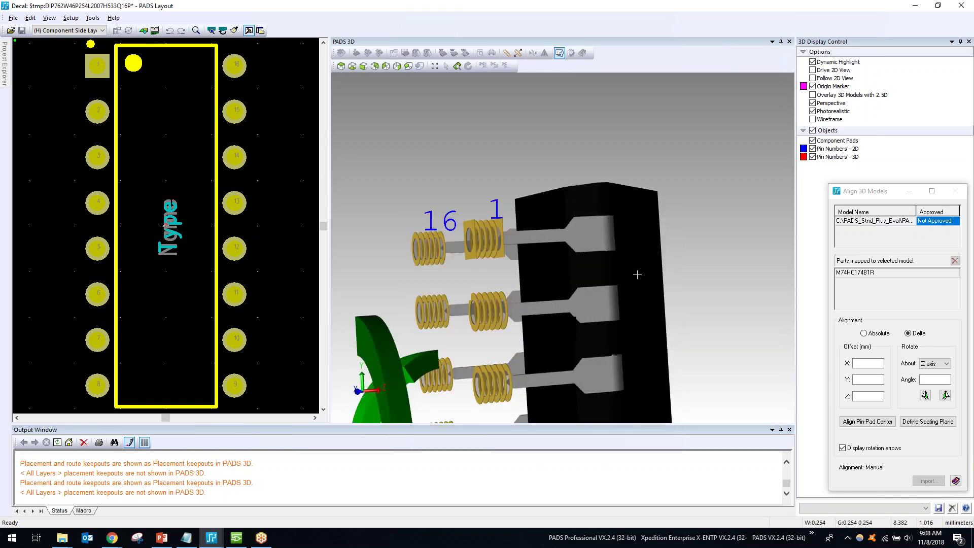
{"action": "left_click", "coordinate": [926, 423]}
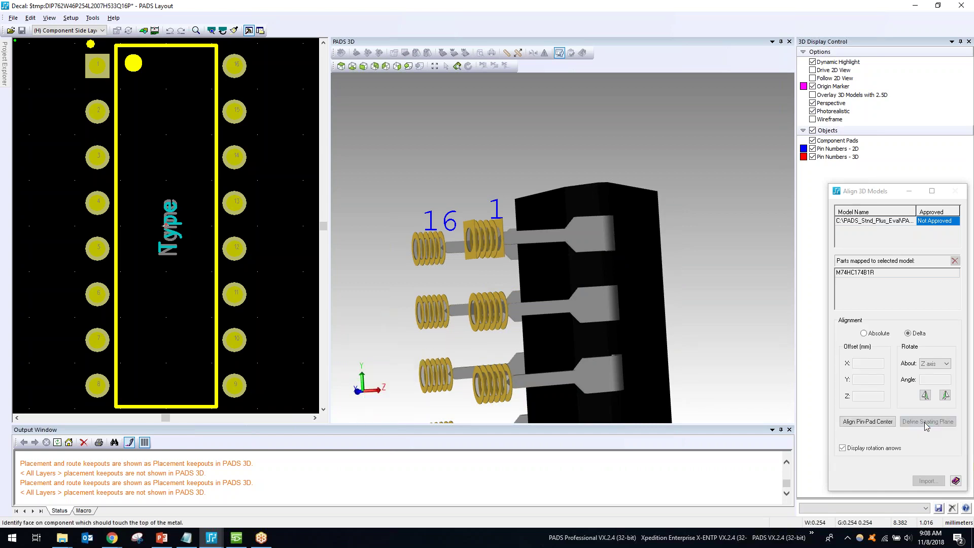
{"action": "middle_click_drag", "start_coordinate": [592, 256], "coordinate": [611, 251]}
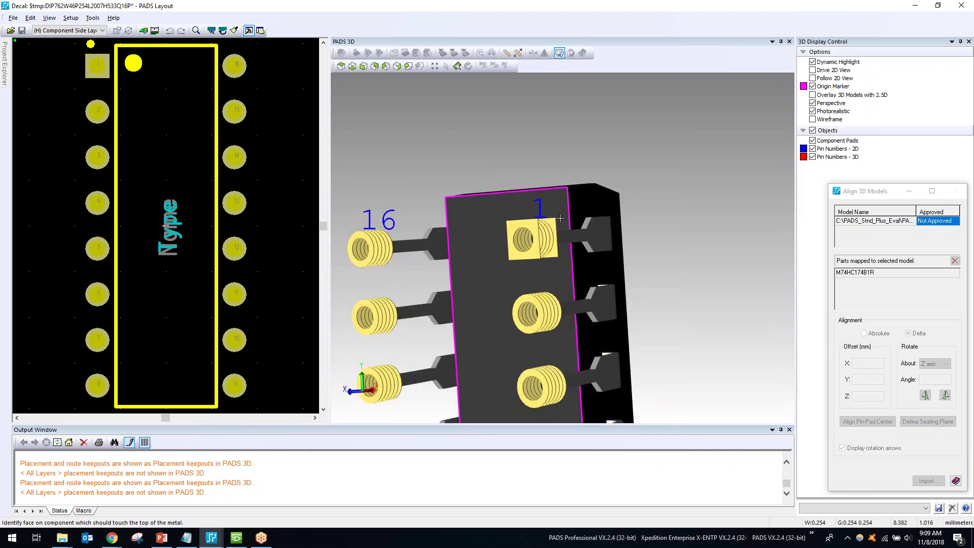
{"action": "middle_click_drag", "start_coordinate": [668, 246], "coordinate": [656, 246]}
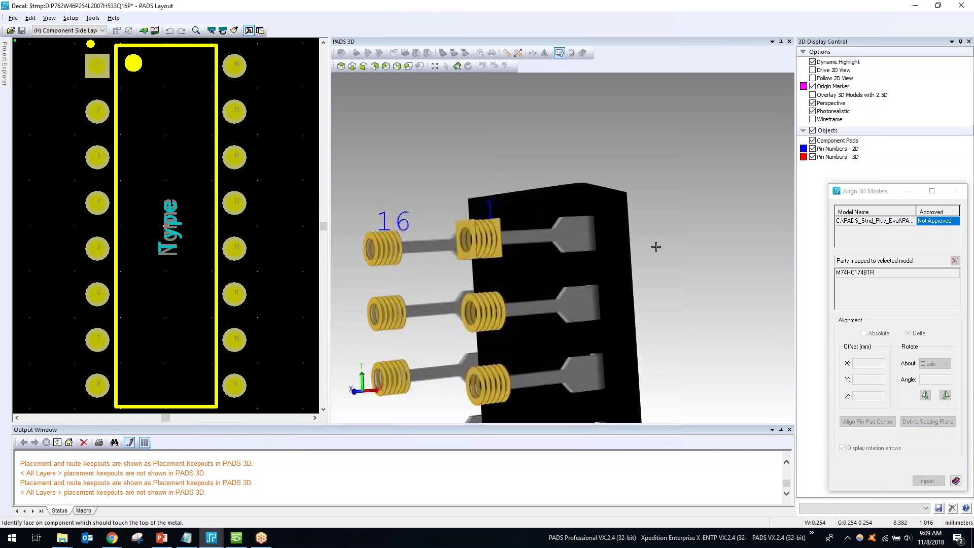
{"action": "left_click", "coordinate": [531, 210]}
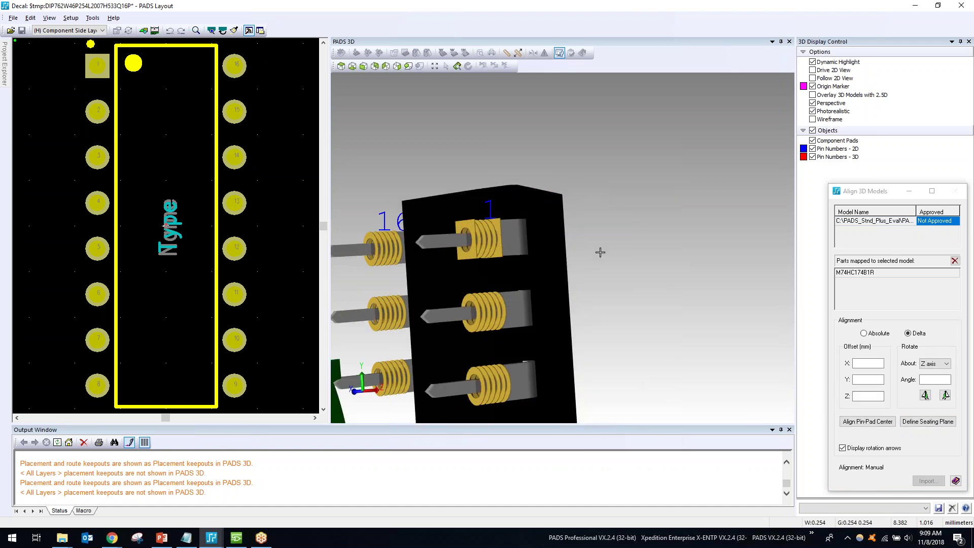
Redefine the DIP model's seating plane on the small shoulder face of its lead at pin 1.
{"action": "scroll", "coordinate": [433, 255], "scroll_direction": "up", "scroll_amount": 1}
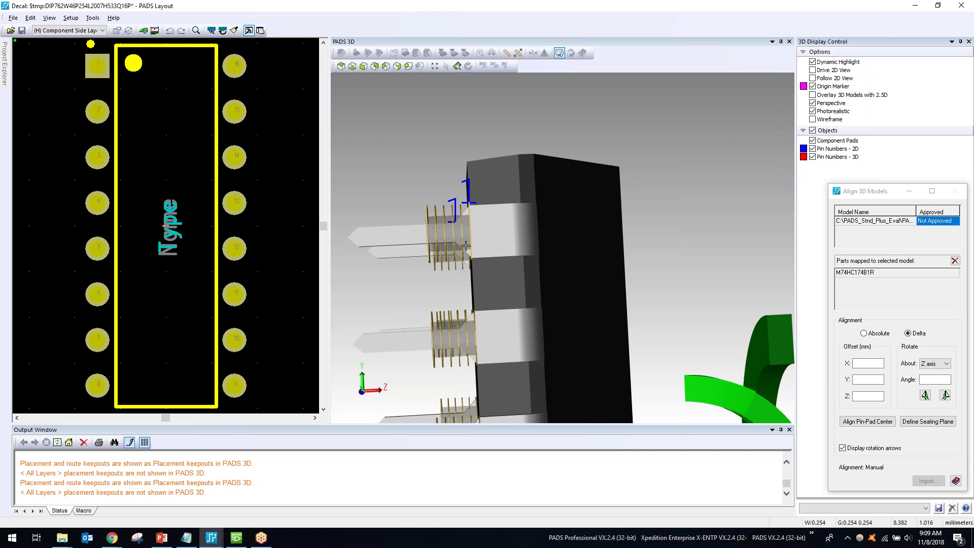
{"action": "left_click", "coordinate": [934, 422]}
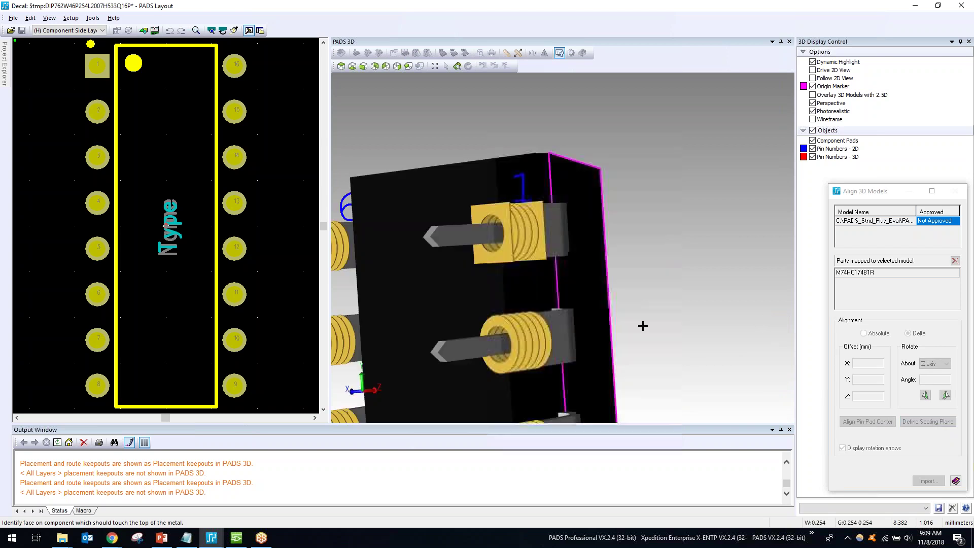
{"action": "middle_click_drag", "start_coordinate": [643, 324], "coordinate": [625, 282]}
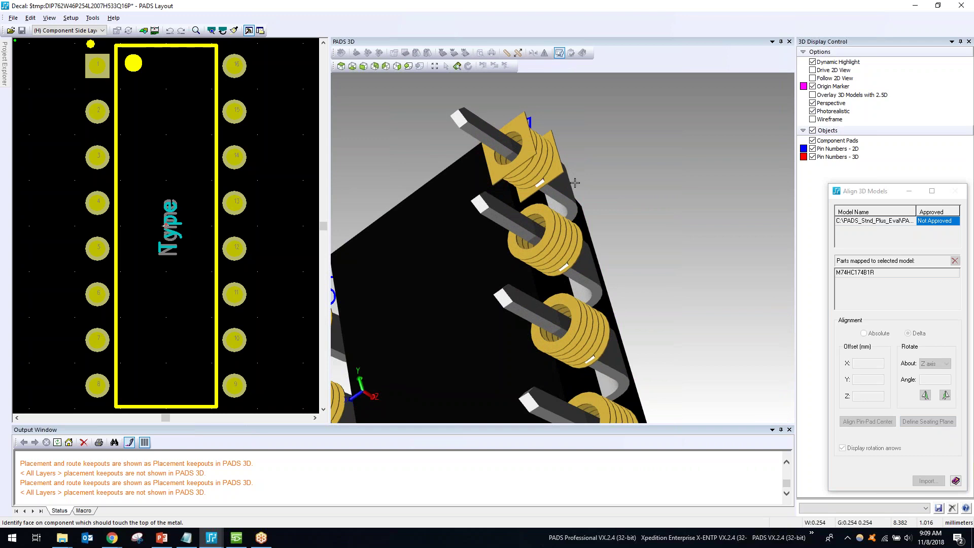
{"action": "middle_click_drag", "start_coordinate": [575, 183], "coordinate": [568, 188]}
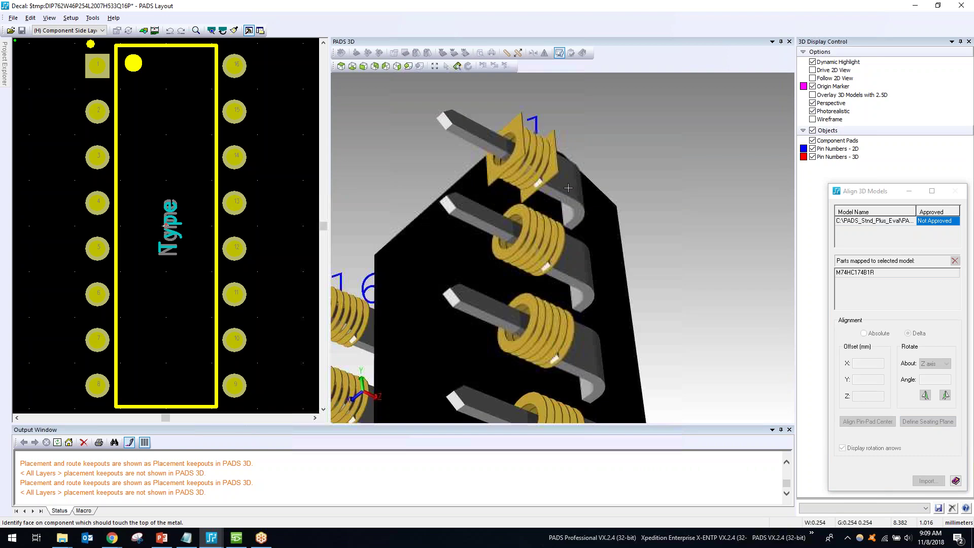
{"action": "left_click", "coordinate": [537, 182]}
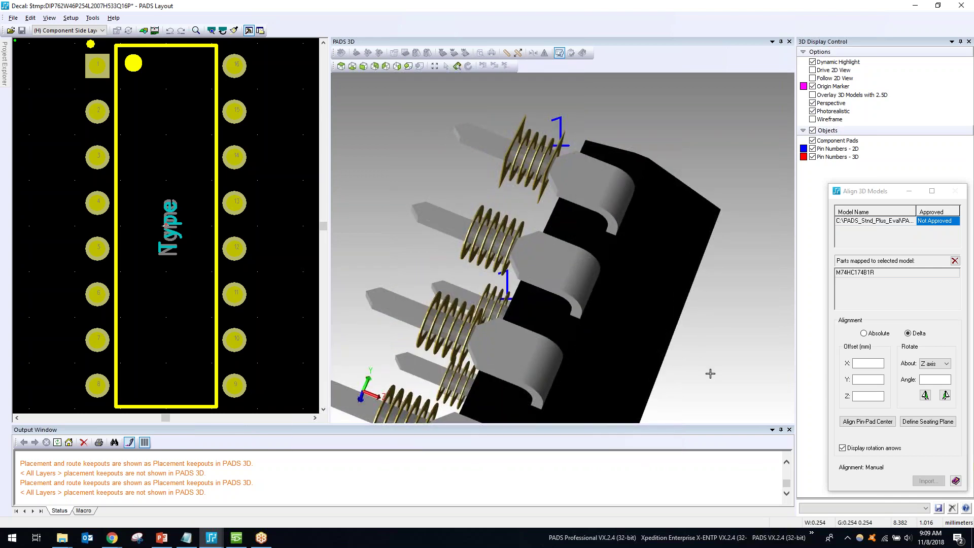
Set the DIP model's approval status to Approved and view the whole model on its pads.
{"action": "left_click", "coordinate": [936, 220]}
{"action": "left_click", "coordinate": [956, 221]}
{"action": "left_click", "coordinate": [939, 234]}
{"action": "middle_click_drag", "start_coordinate": [712, 287], "coordinate": [733, 314]}
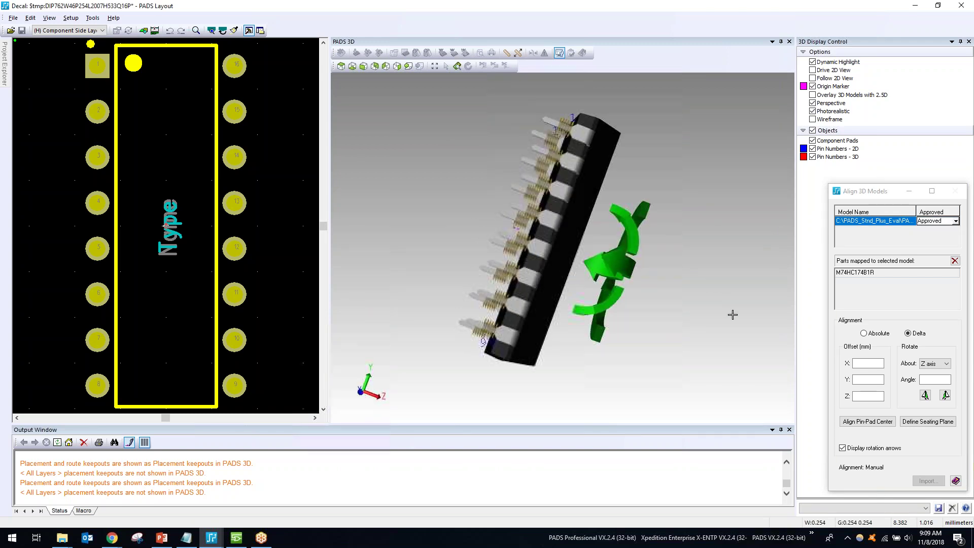
Exit the decal editor, apply the decal changes to all components of this decal type, and check how the DIP models sit on the board.
{"action": "left_click", "coordinate": [13, 18]}
{"action": "left_click", "coordinate": [53, 99]}
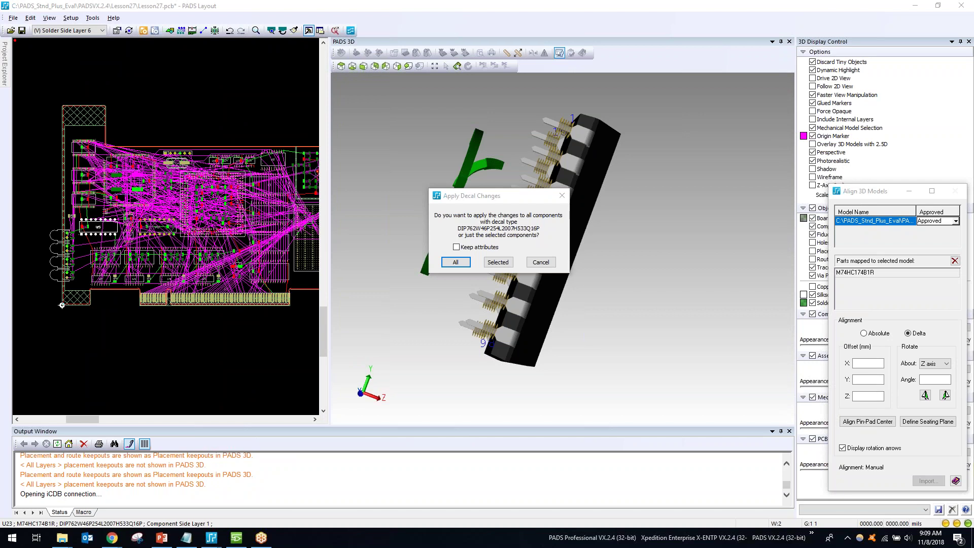
{"action": "left_click_drag", "start_coordinate": [471, 198], "coordinate": [417, 225]}
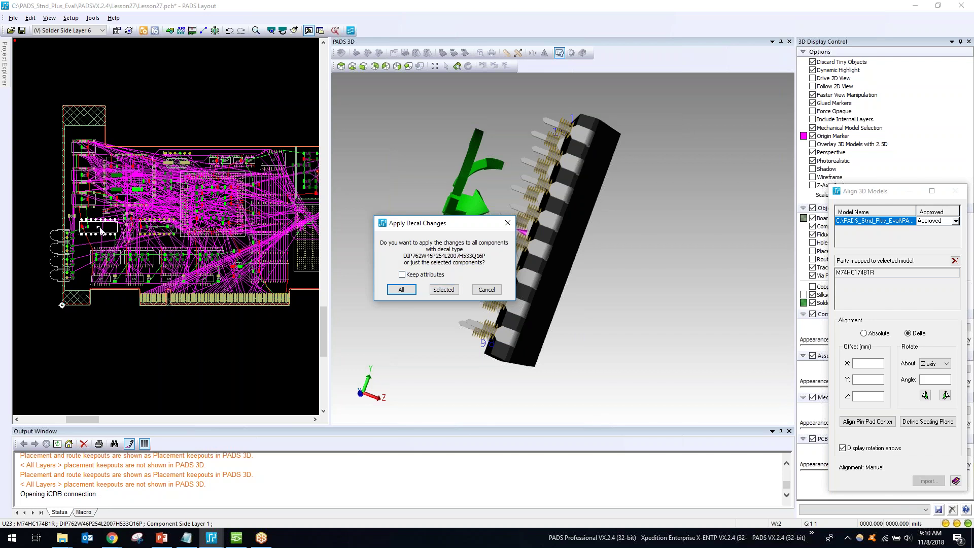
{"action": "left_click", "coordinate": [401, 289]}
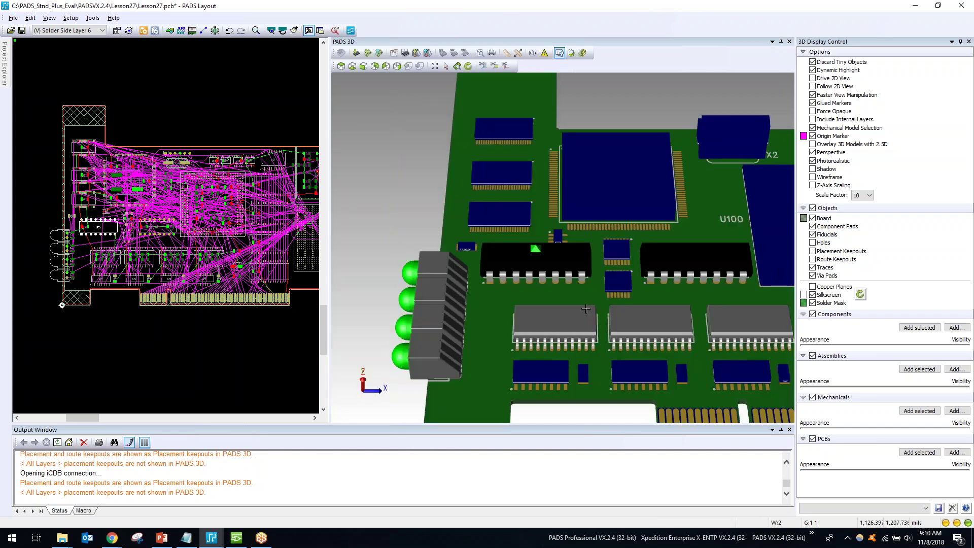
{"action": "middle_click_drag", "start_coordinate": [586, 304], "coordinate": [489, 296]}
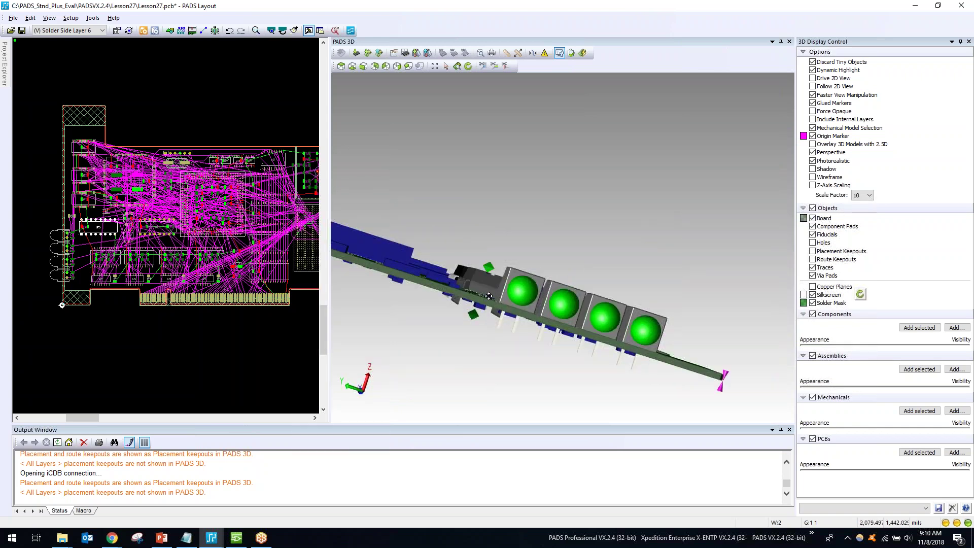
{"action": "scroll", "coordinate": [489, 296], "scroll_direction": "up", "scroll_amount": 3}
{"action": "scroll", "coordinate": [658, 191], "scroll_direction": "up", "scroll_amount": 2}
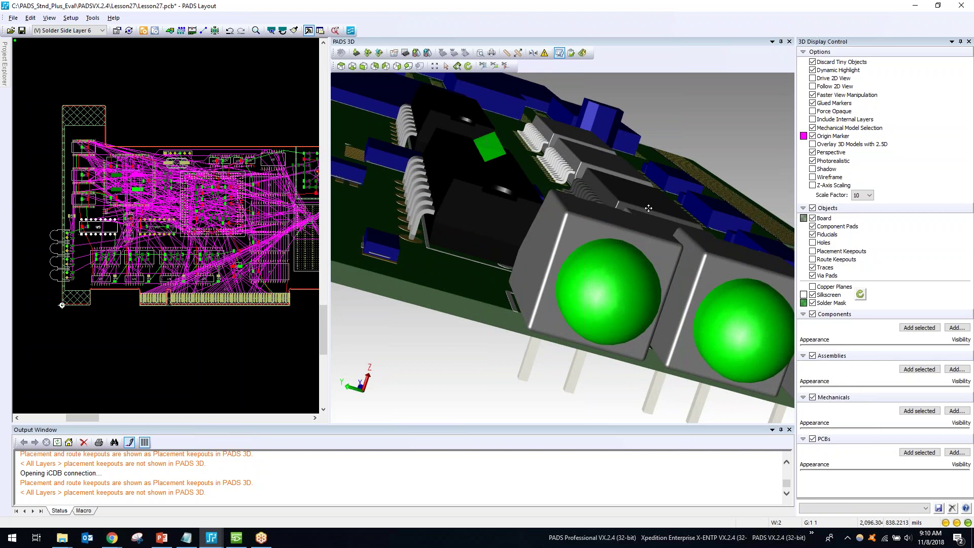
{"action": "scroll", "coordinate": [648, 209], "scroll_direction": "down", "scroll_amount": 5}
Import BGA264.stp as the part model for U100, with automatic alignment to the 2D cell, and look at its orientation.
{"action": "left_click", "coordinate": [342, 67]}
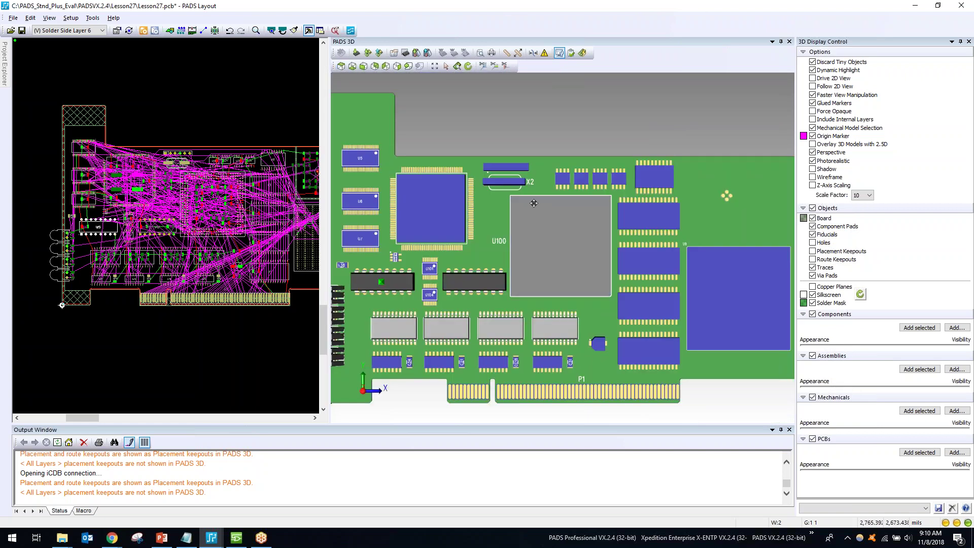
{"action": "left_click", "coordinate": [561, 238]}
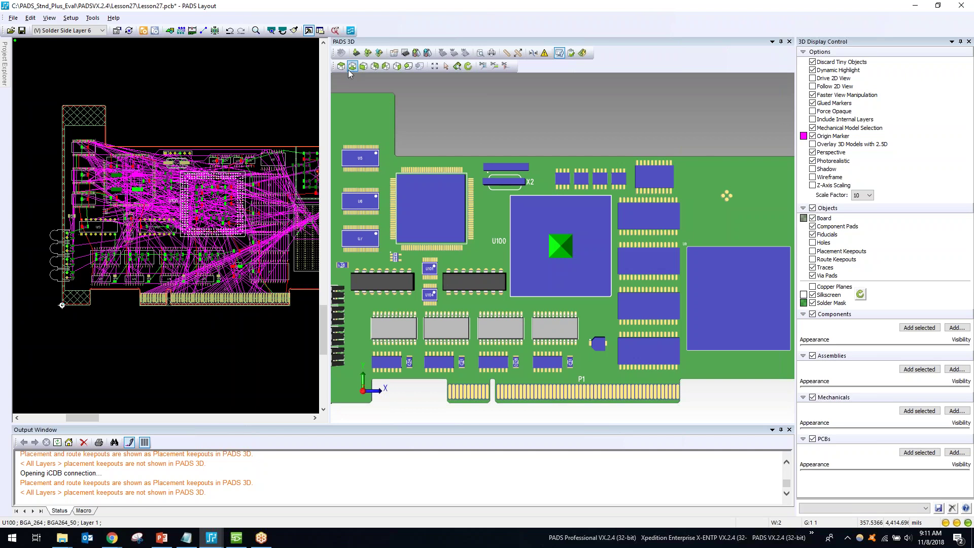
{"action": "left_click", "coordinate": [357, 53]}
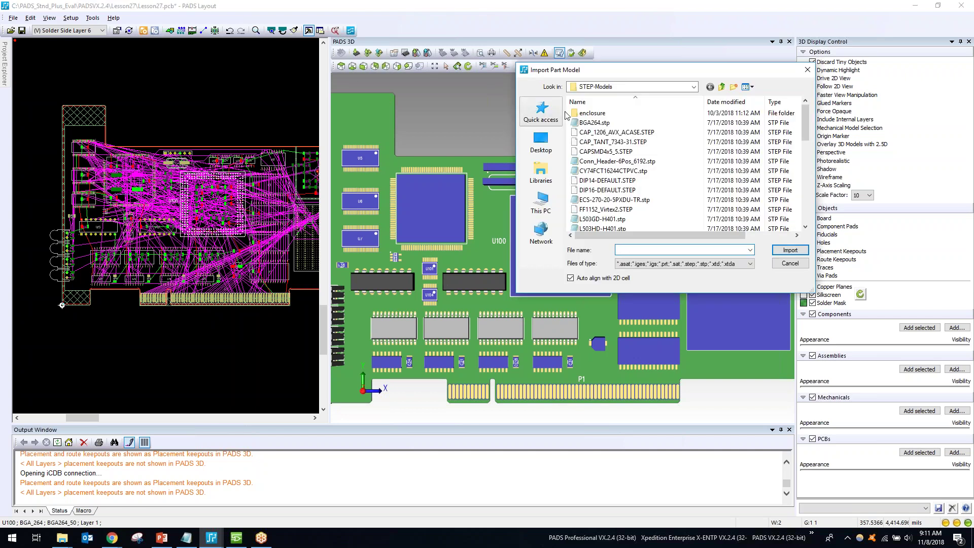
{"action": "left_click", "coordinate": [602, 124]}
{"action": "left_click_drag", "start_coordinate": [690, 71], "coordinate": [312, 75]}
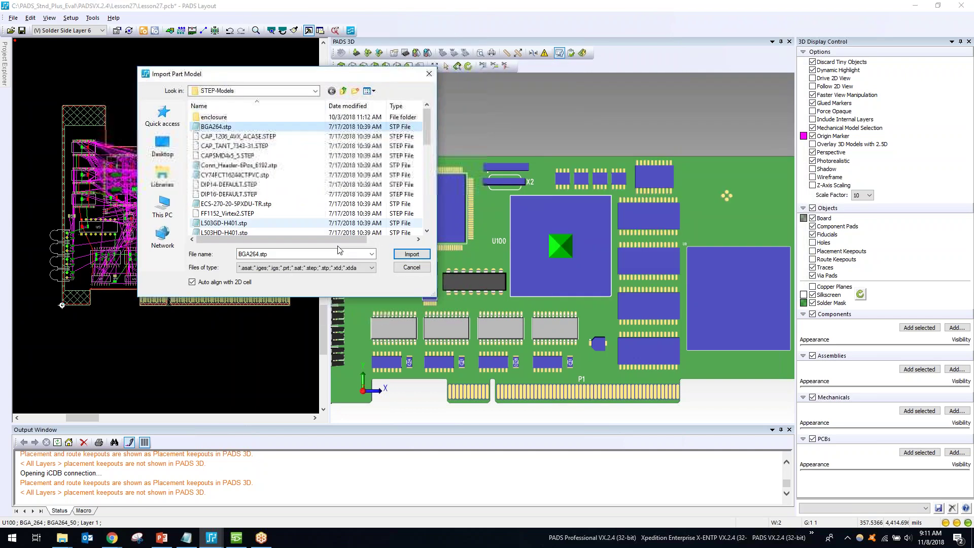
{"action": "left_click", "coordinate": [412, 254]}
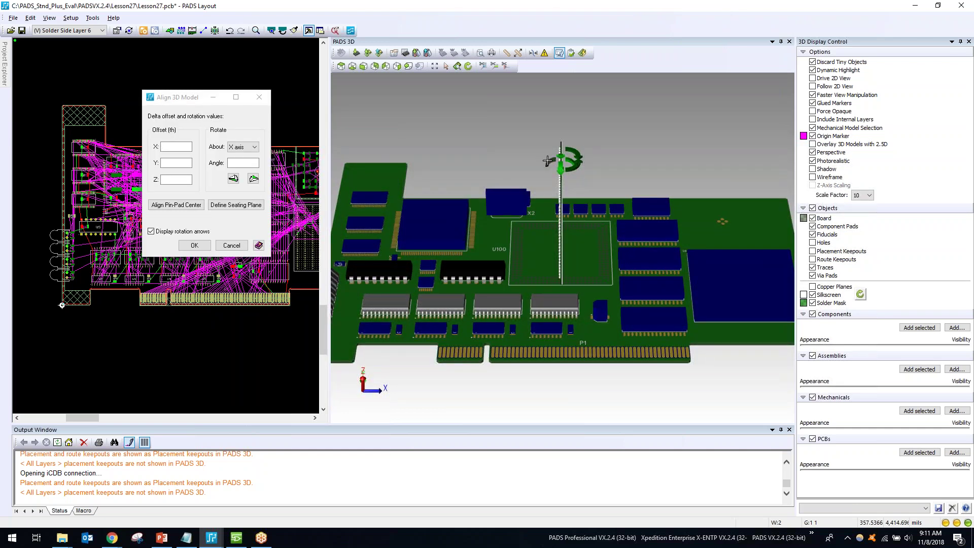
{"action": "middle_click_drag", "start_coordinate": [626, 337], "coordinate": [631, 378]}
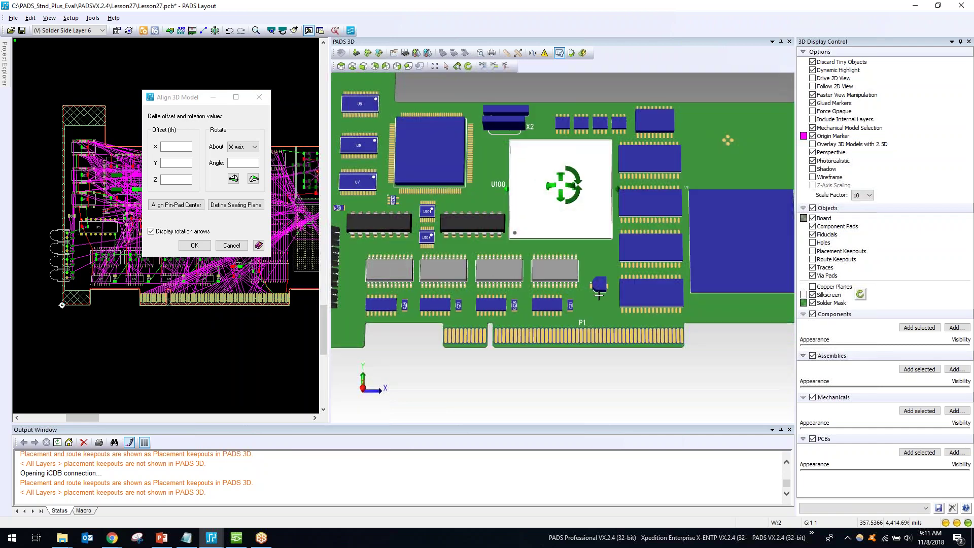
Check the BGA model's seating on U100 from an oblique view and accept its alignment.
{"action": "scroll", "coordinate": [599, 295], "scroll_direction": "up", "scroll_amount": 3}
{"action": "scroll", "coordinate": [598, 295], "scroll_direction": "up", "scroll_amount": 3}
{"action": "middle_click_drag", "start_coordinate": [597, 302], "coordinate": [588, 260]}
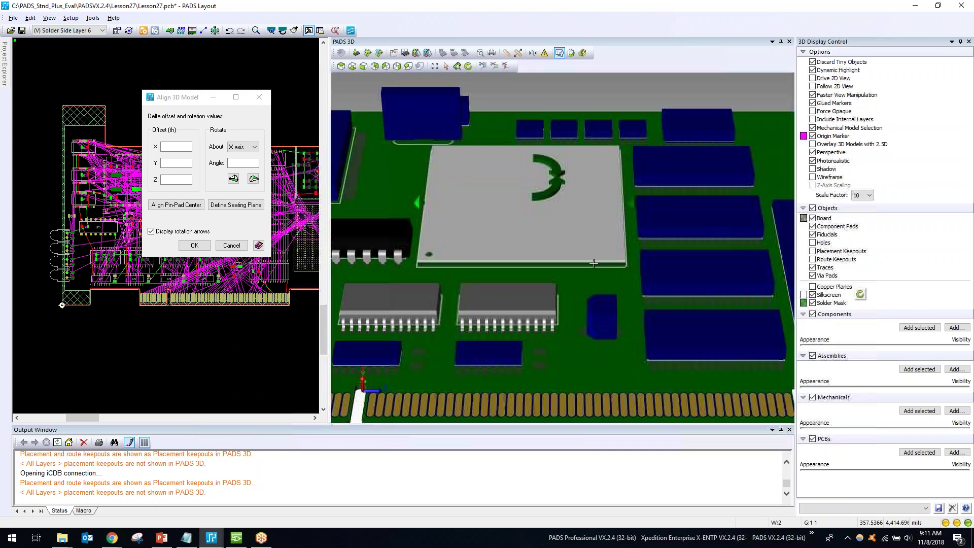
{"action": "left_click", "coordinate": [193, 245]}
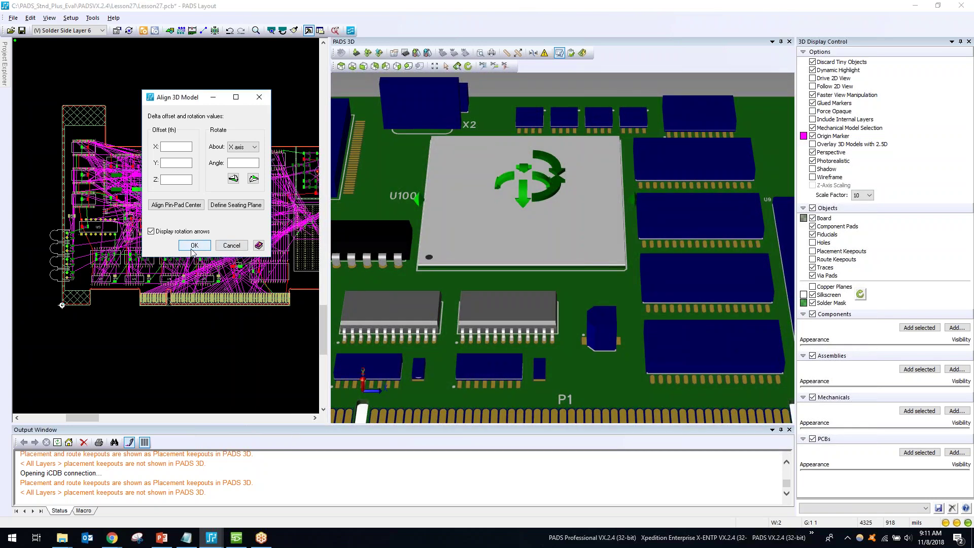
{"action": "left_click", "coordinate": [259, 97]}
{"action": "left_click", "coordinate": [174, 257]}
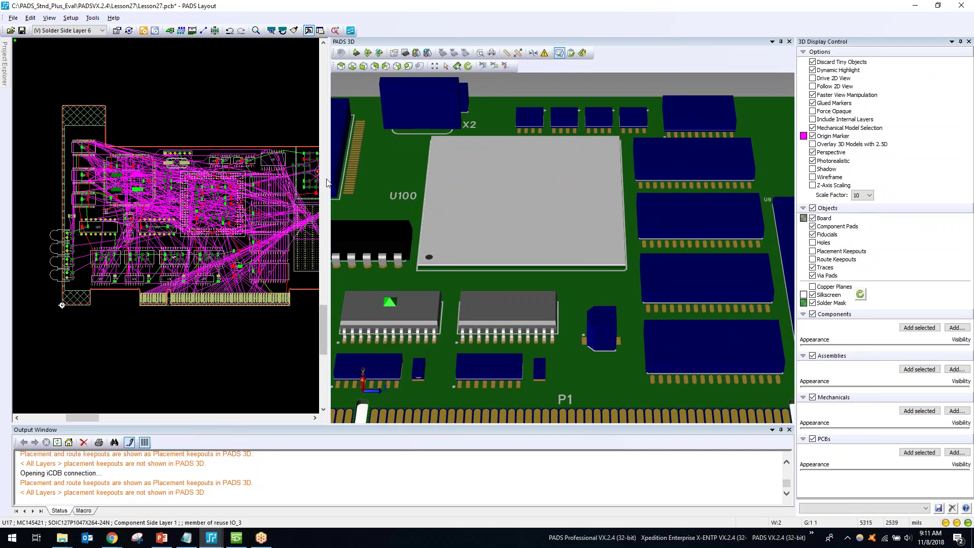
Widen the 3D view to show the whole board and review which parts are mapped to models.
{"action": "left_click_drag", "start_coordinate": [327, 182], "coordinate": [106, 192]}
{"action": "scroll", "coordinate": [341, 280], "scroll_direction": "down", "scroll_amount": 3}
{"action": "middle_click_drag", "start_coordinate": [341, 280], "coordinate": [445, 279]}
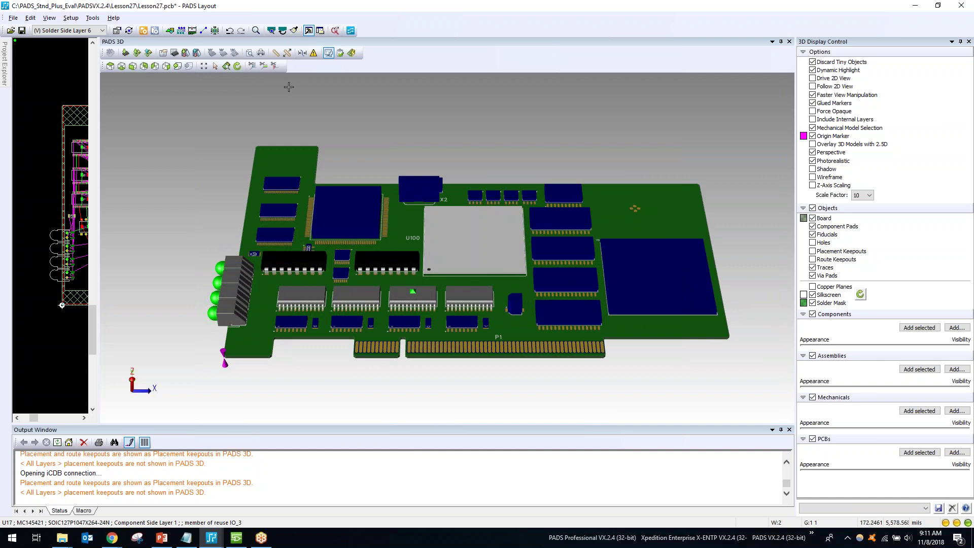
{"action": "left_click", "coordinate": [174, 53]}
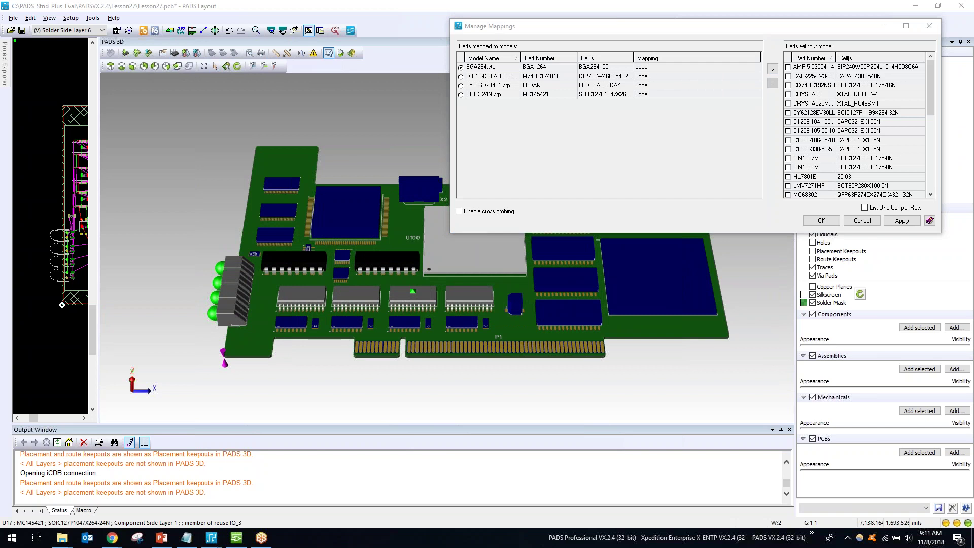
{"action": "left_click_drag", "start_coordinate": [592, 31], "coordinate": [613, 109]}
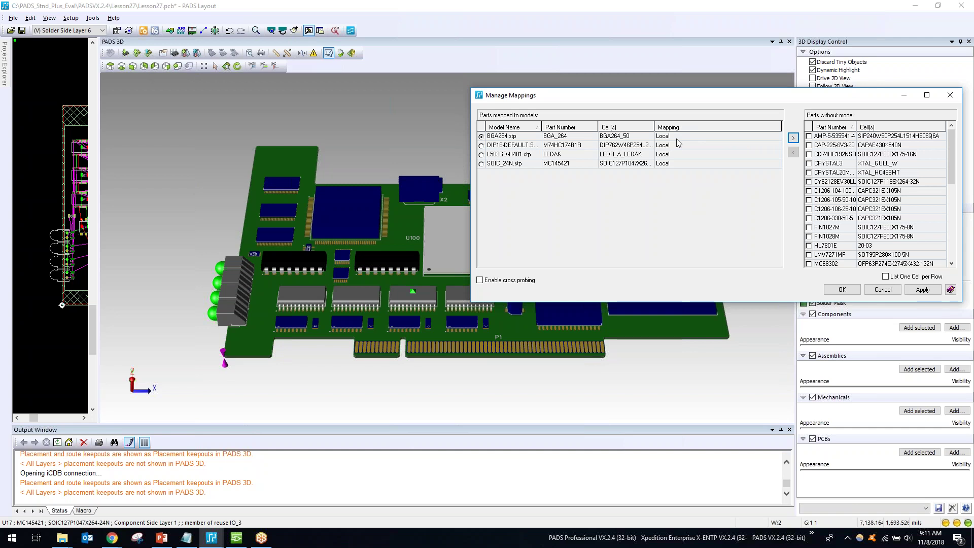
{"action": "left_click", "coordinate": [842, 289]}
Start a library update from a top view, turn off cross probing, and include BGA_264, LEDAK and M74HC174B1R with MC145421.
{"action": "middle_click_drag", "start_coordinate": [592, 129], "coordinate": [591, 168]}
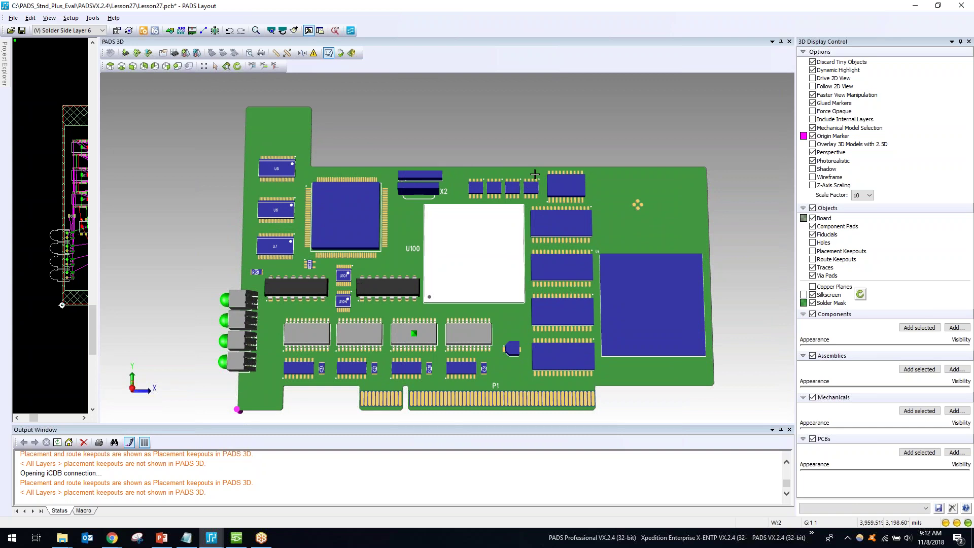
{"action": "left_click", "coordinate": [197, 53]}
{"action": "left_click_drag", "start_coordinate": [604, 87], "coordinate": [635, 127]}
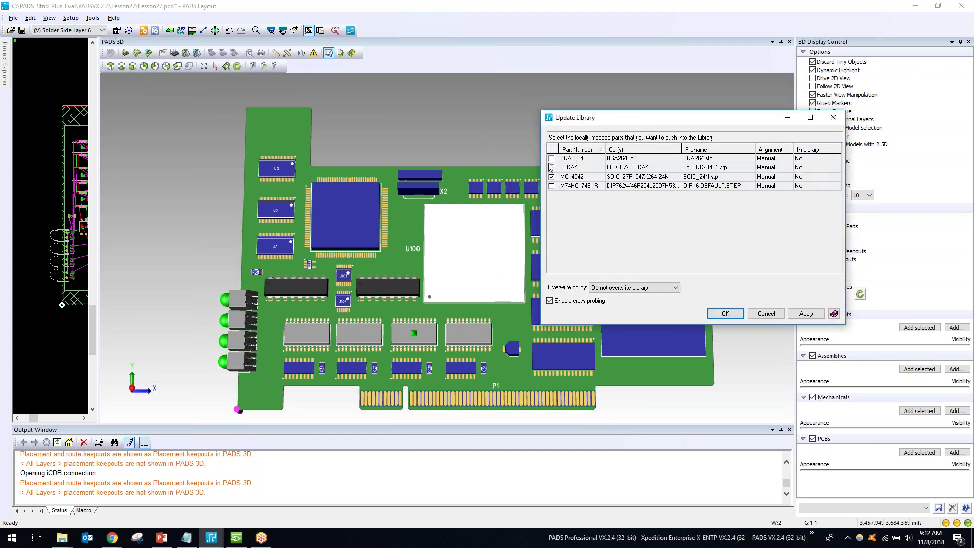
{"action": "left_click", "coordinate": [578, 302]}
{"action": "left_click", "coordinate": [551, 158]}
{"action": "left_click", "coordinate": [552, 167]}
{"action": "left_click", "coordinate": [551, 186]}
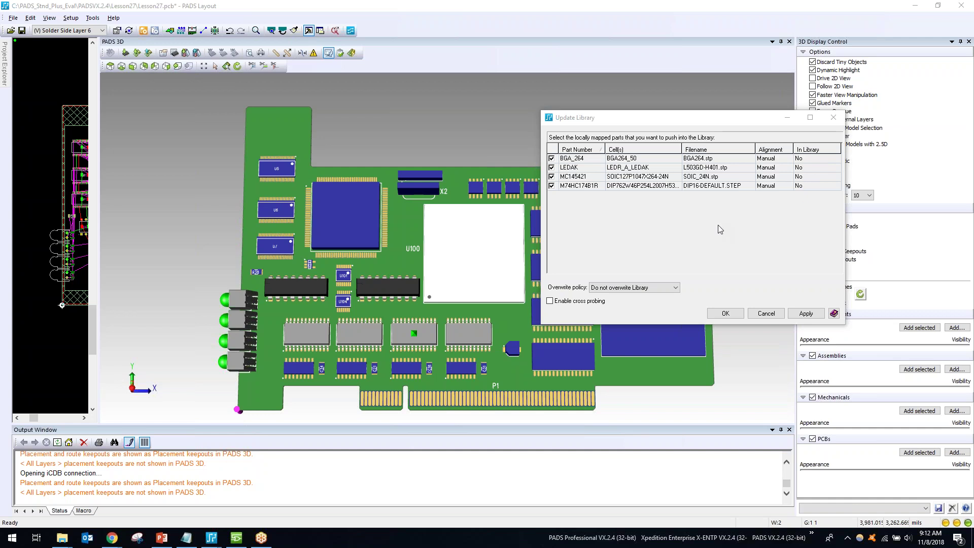
Push the chosen parts with the overwrite policy Overwrite all in Library, and review their mapping sources.
{"action": "left_click", "coordinate": [648, 290]}
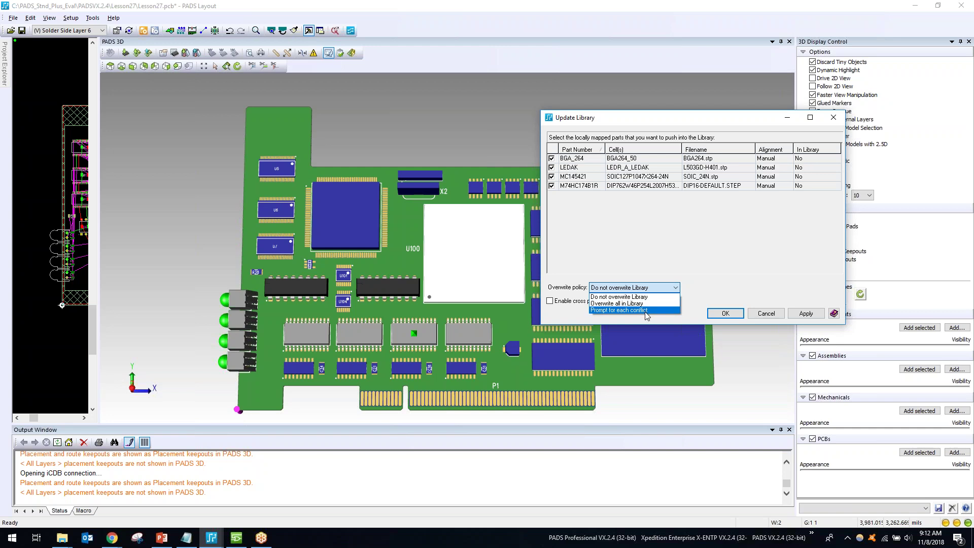
{"action": "left_click", "coordinate": [644, 304]}
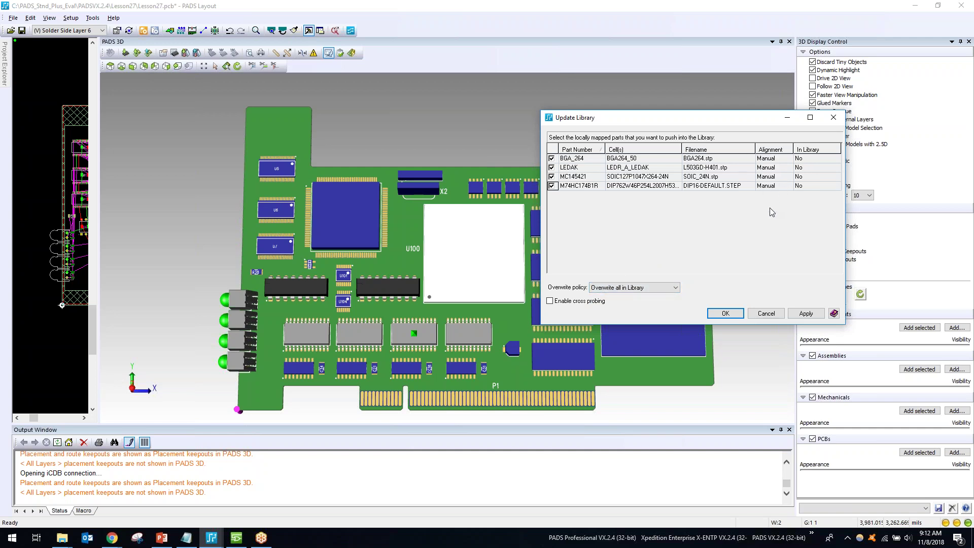
{"action": "left_click", "coordinate": [725, 313]}
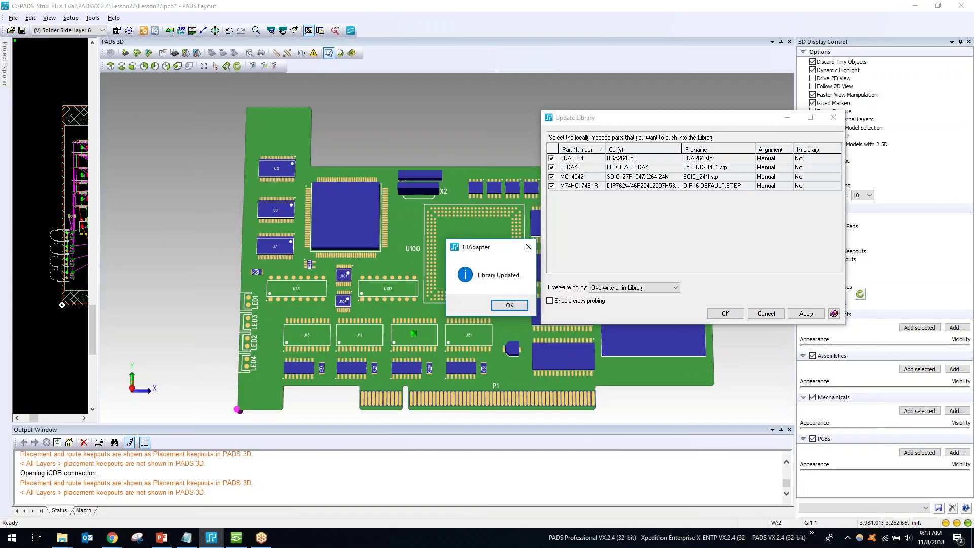
{"action": "left_click", "coordinate": [509, 304]}
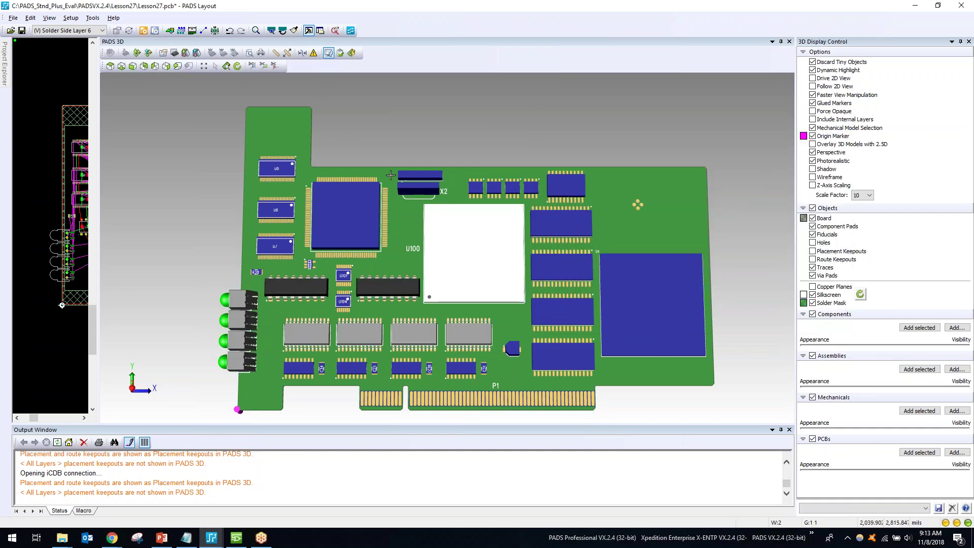
{"action": "left_click", "coordinate": [175, 53]}
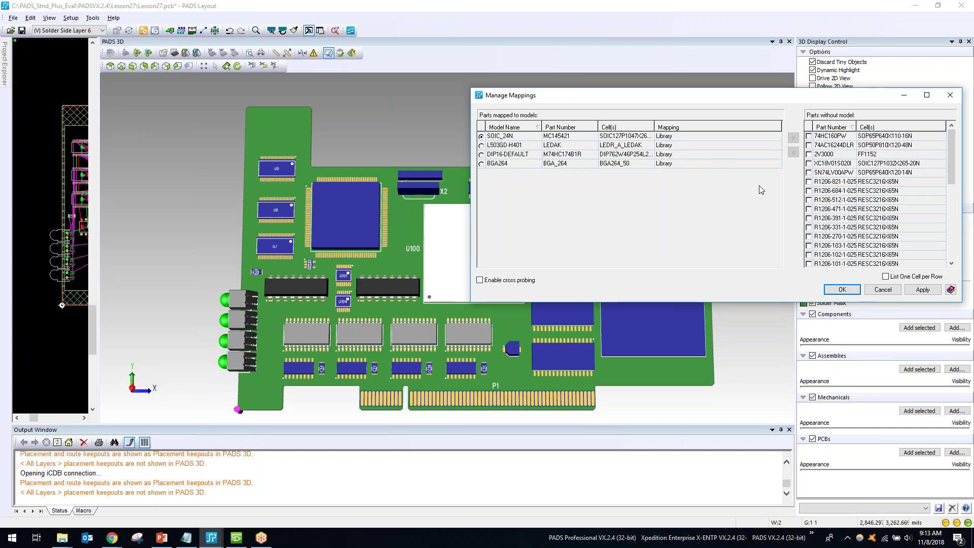
{"action": "left_click", "coordinate": [883, 289]}
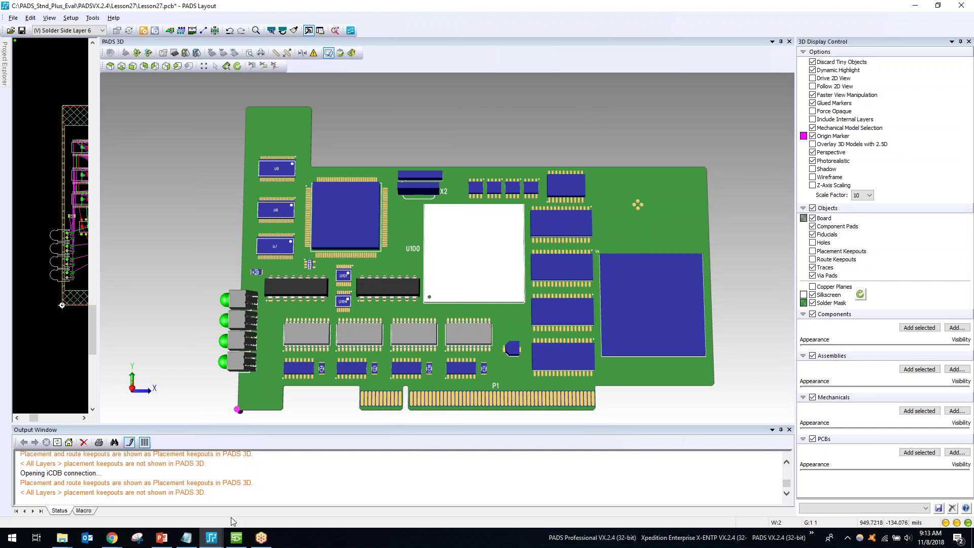
Switch to PADS Designer and check the Central Library Path in the 3D_Library_Integrated project settings.
{"action": "left_click", "coordinate": [238, 539]}
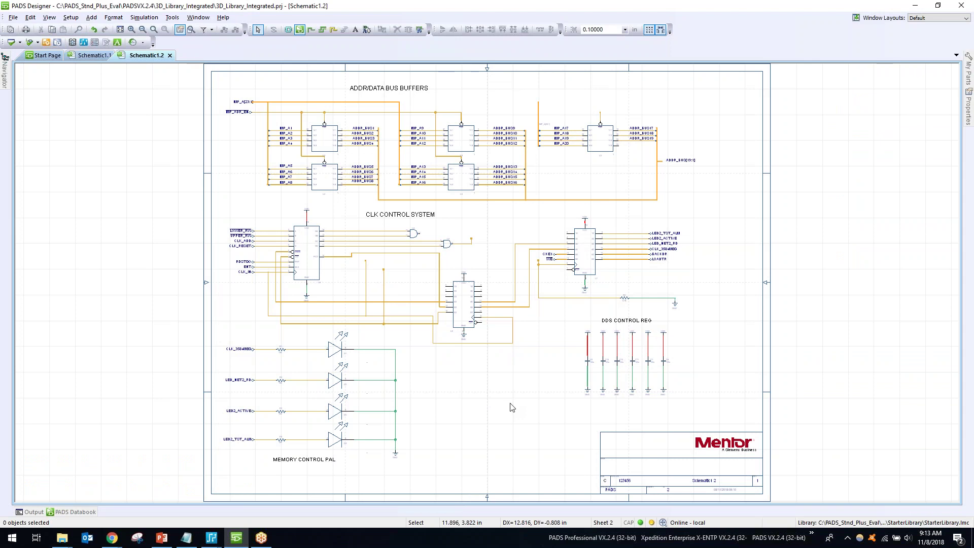
{"action": "left_click", "coordinate": [71, 17]}
{"action": "left_click", "coordinate": [79, 29]}
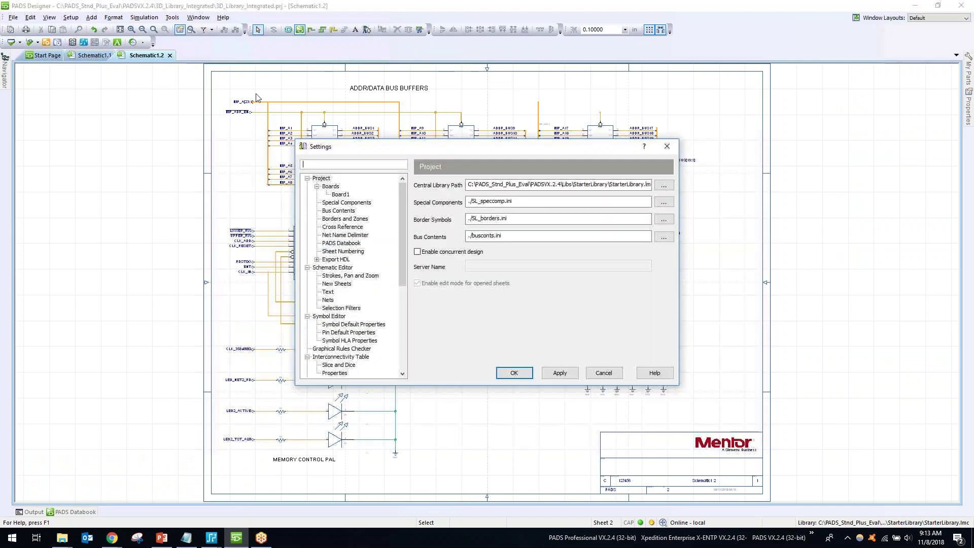
{"action": "left_click_drag", "start_coordinate": [545, 187], "coordinate": [655, 186]}
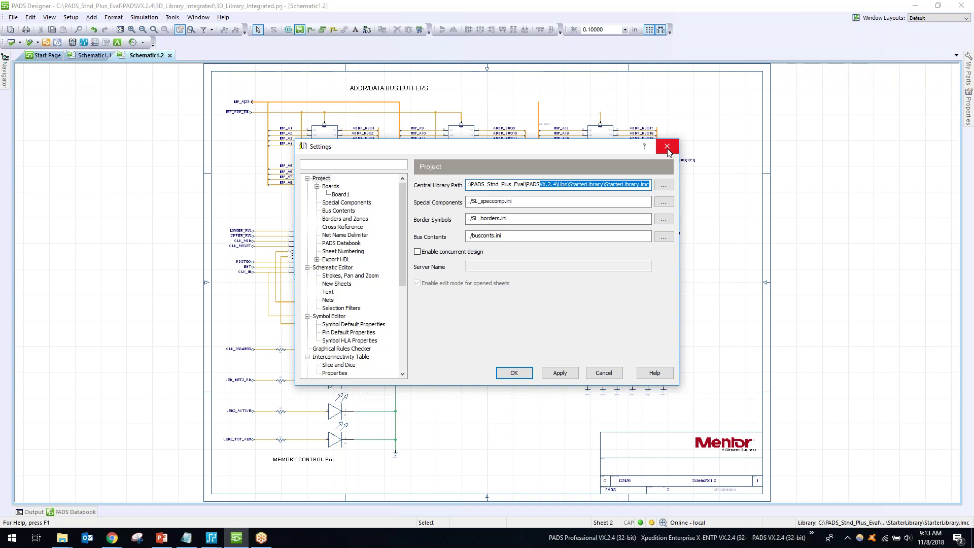
{"action": "left_click", "coordinate": [668, 148]}
Switch to Board1.pcb in PADS Layout and check the file locations in its global options.
{"action": "mouse_move", "coordinate": [212, 540]}
{"action": "left_click", "coordinate": [153, 476]}
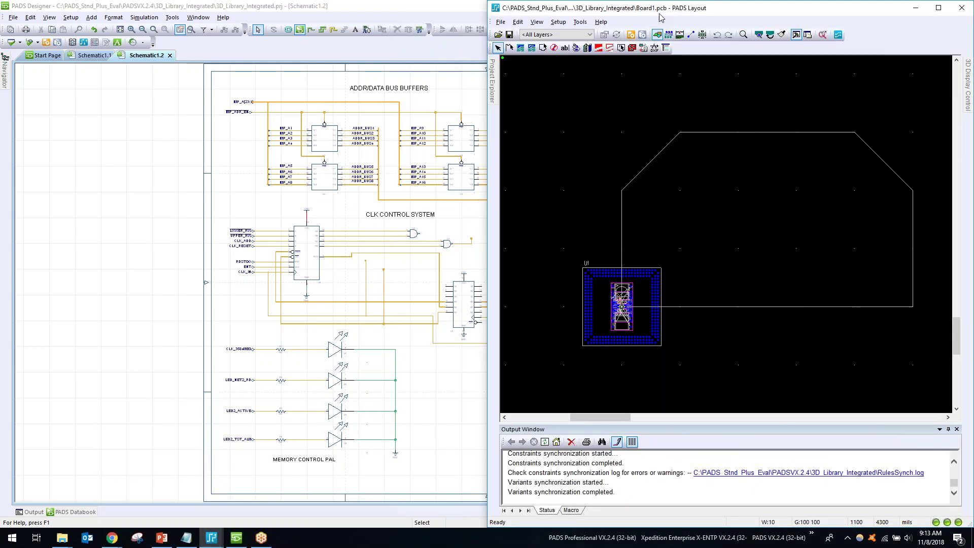
{"action": "left_click", "coordinate": [580, 22]}
{"action": "left_click", "coordinate": [596, 285]}
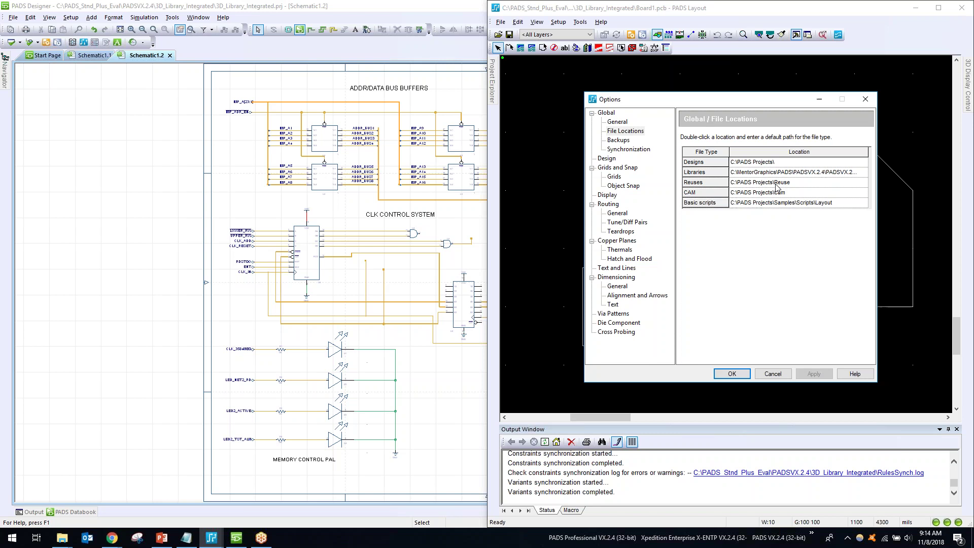
{"action": "left_click", "coordinate": [626, 133]}
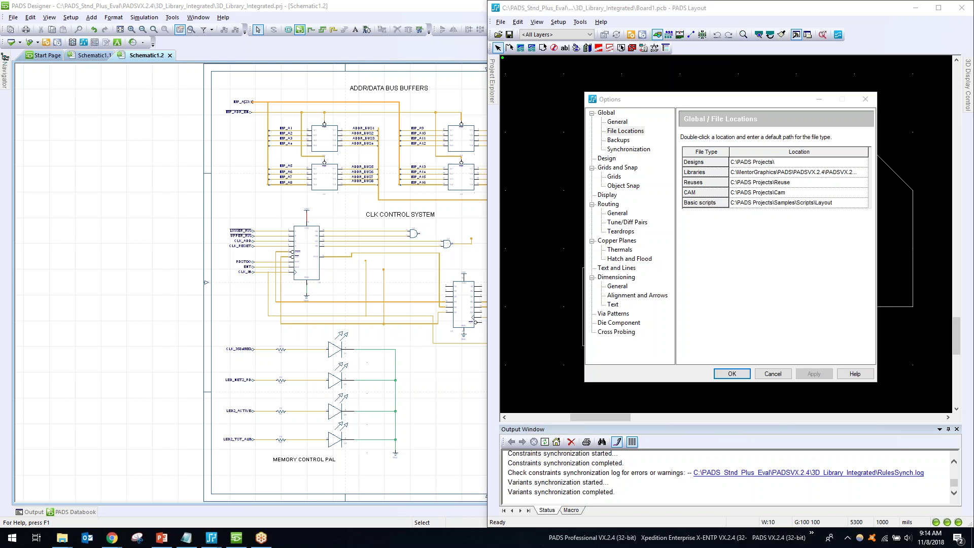
{"action": "left_click", "coordinate": [784, 375]}
Arrange the PADS Designer schematic side by side with the Board1 layout.
{"action": "left_click", "coordinate": [370, 8]}
{"action": "key", "text": "super+Left"}
{"action": "left_click", "coordinate": [598, 156]}
{"action": "scroll", "coordinate": [599, 157], "scroll_direction": "down", "scroll_amount": 1}
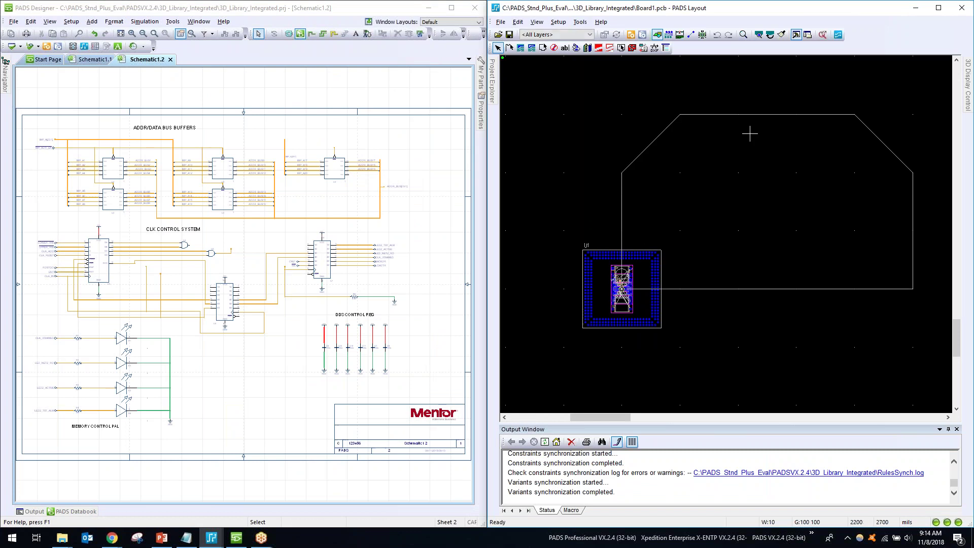
{"action": "scroll", "coordinate": [753, 181], "scroll_direction": "up", "scroll_amount": 2}
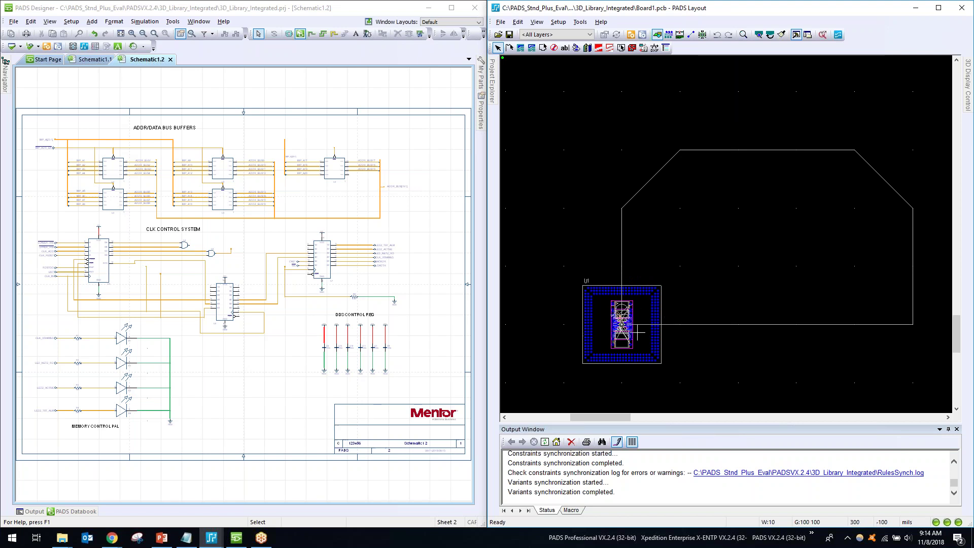
Update Board1's models from the library in PADS 3D and inspect the stacked parts near the board corner.
{"action": "left_click", "coordinate": [536, 21]}
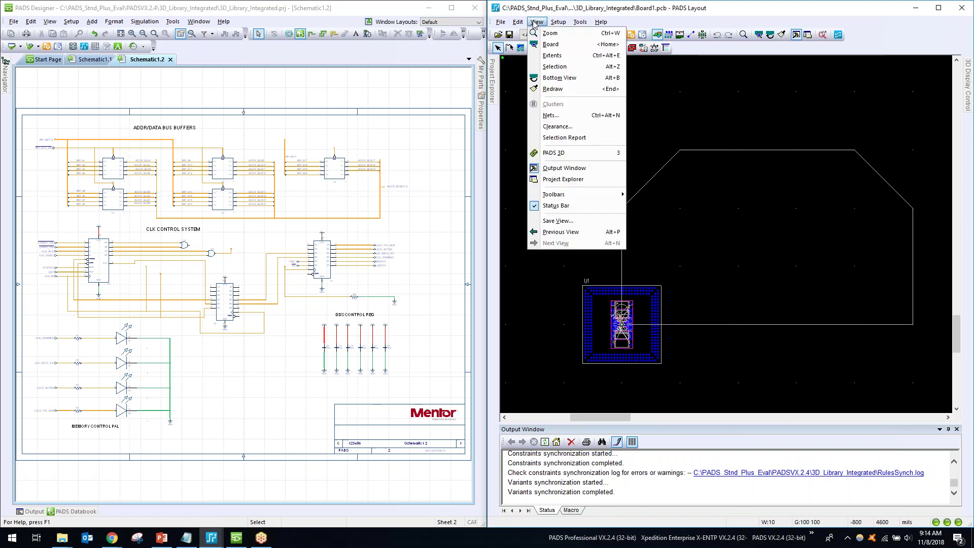
{"action": "left_click", "coordinate": [554, 153]}
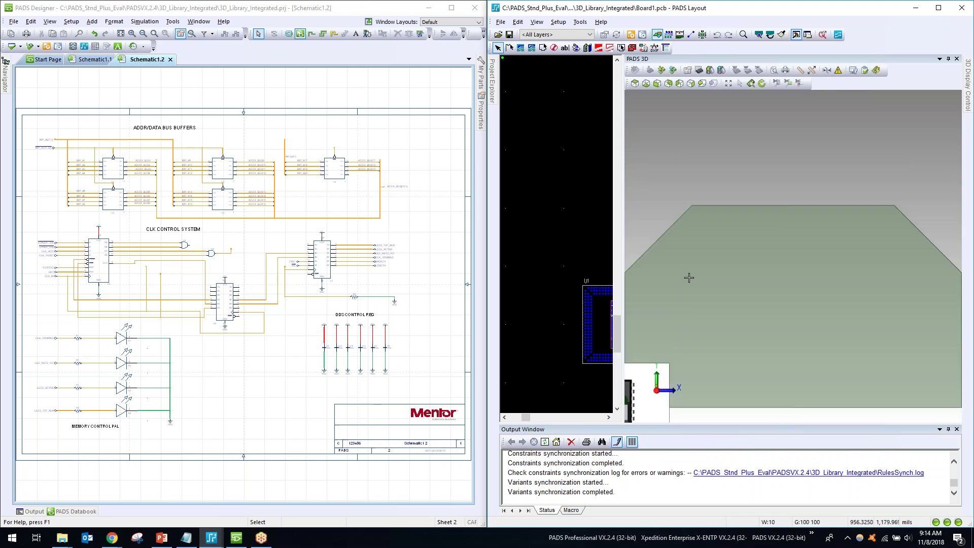
{"action": "left_click", "coordinate": [711, 72]}
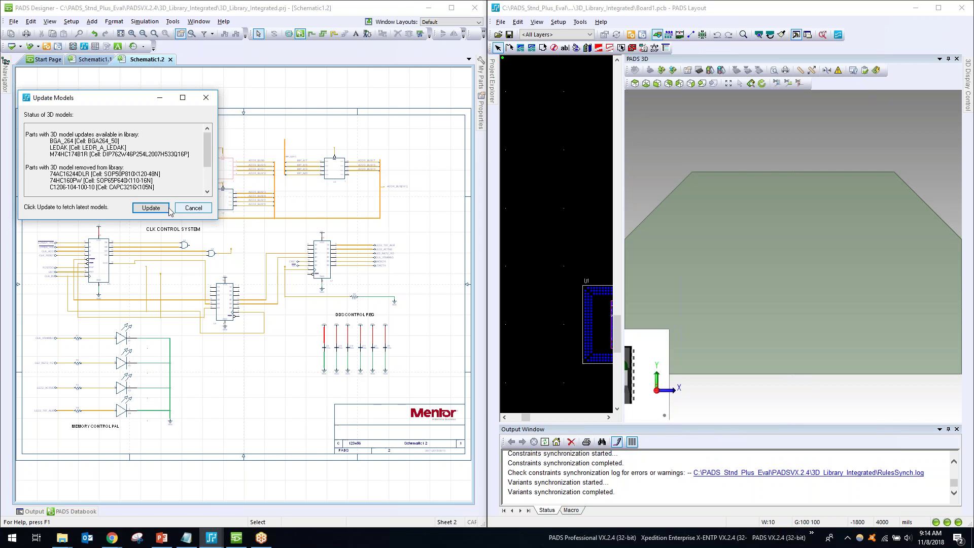
{"action": "left_click", "coordinate": [151, 207]}
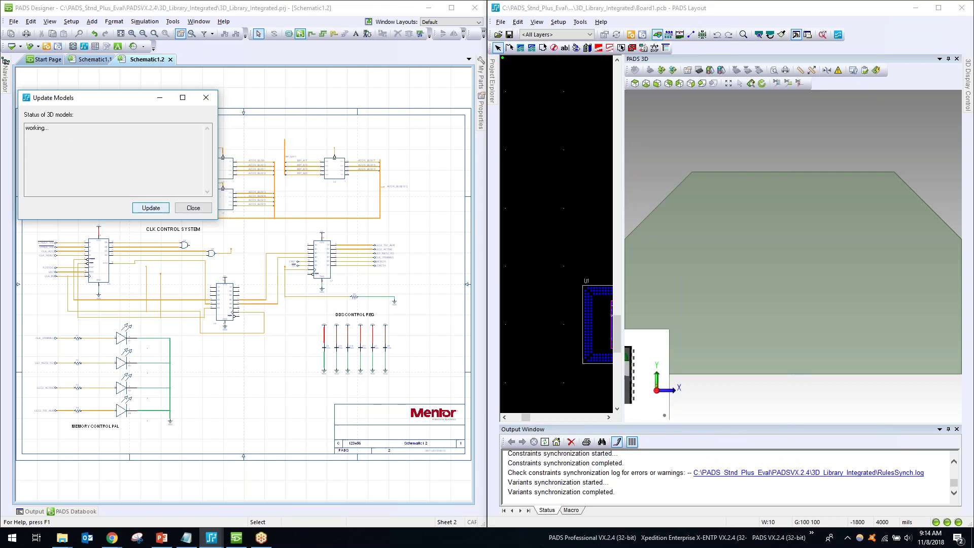
{"action": "left_click", "coordinate": [193, 208]}
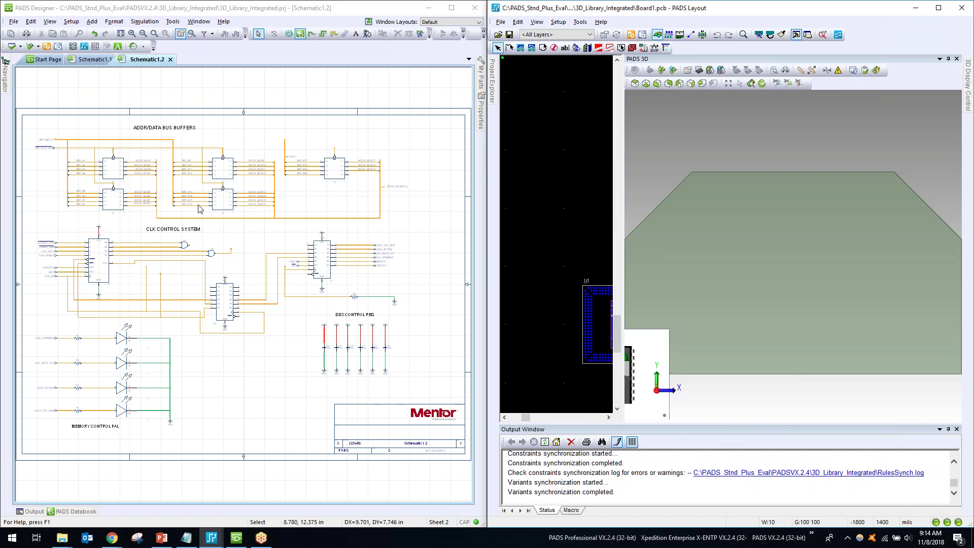
{"action": "scroll", "coordinate": [702, 282], "scroll_direction": "down", "scroll_amount": 2}
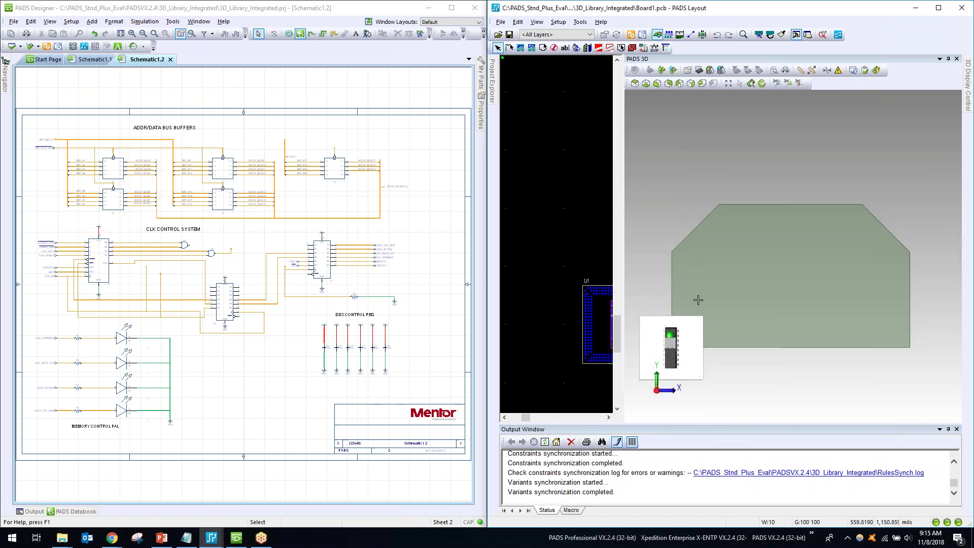
{"action": "middle_click_drag", "start_coordinate": [684, 377], "coordinate": [692, 294]}
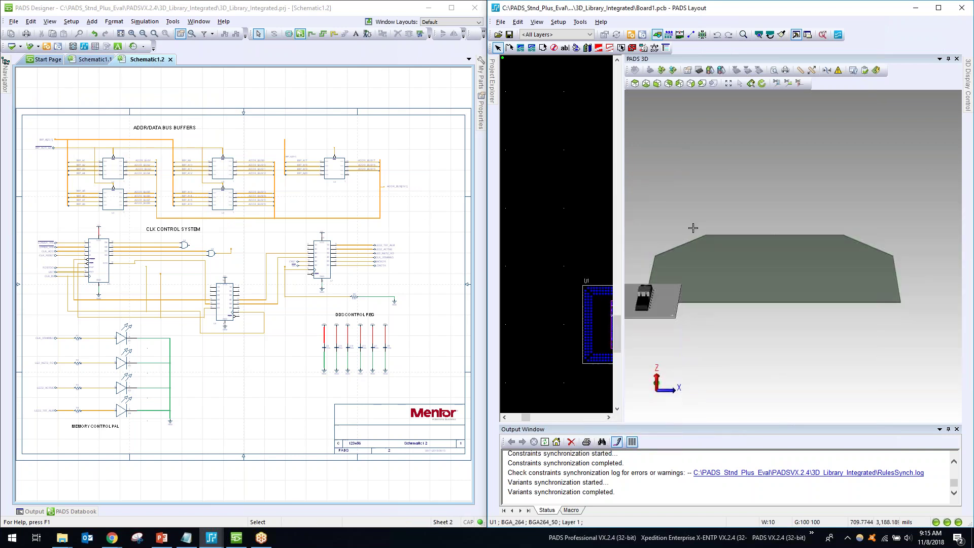
{"action": "middle_click_drag", "start_coordinate": [693, 228], "coordinate": [707, 248]}
{"action": "middle_click_drag", "start_coordinate": [713, 211], "coordinate": [717, 272]}
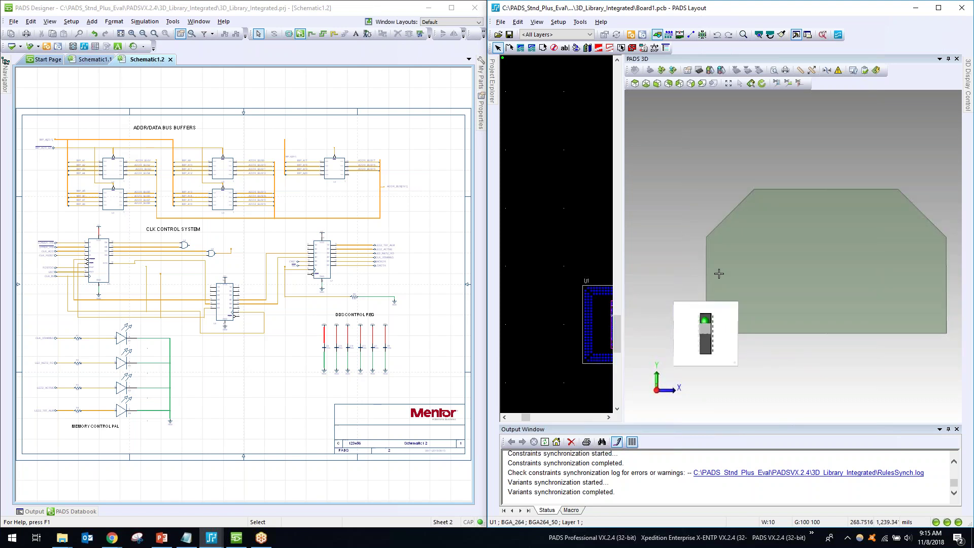
Check that the schematic selection filter is limited to Symbol and select all components on sheet Schematic1.2.
{"action": "left_click", "coordinate": [399, 235]}
{"action": "left_click", "coordinate": [205, 34]}
{"action": "left_click", "coordinate": [206, 34]}
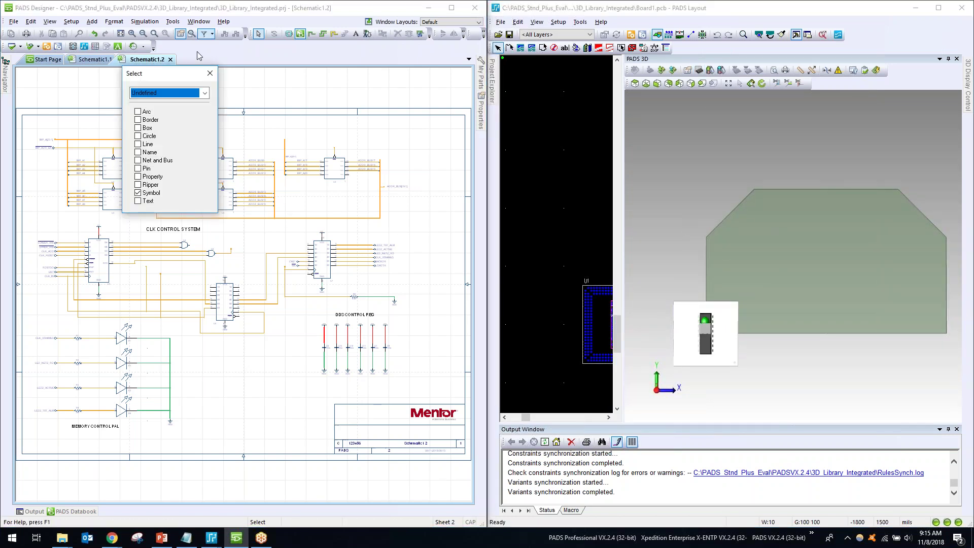
{"action": "left_click", "coordinate": [200, 81]}
{"action": "left_click_drag", "start_coordinate": [36, 127], "coordinate": [417, 422]}
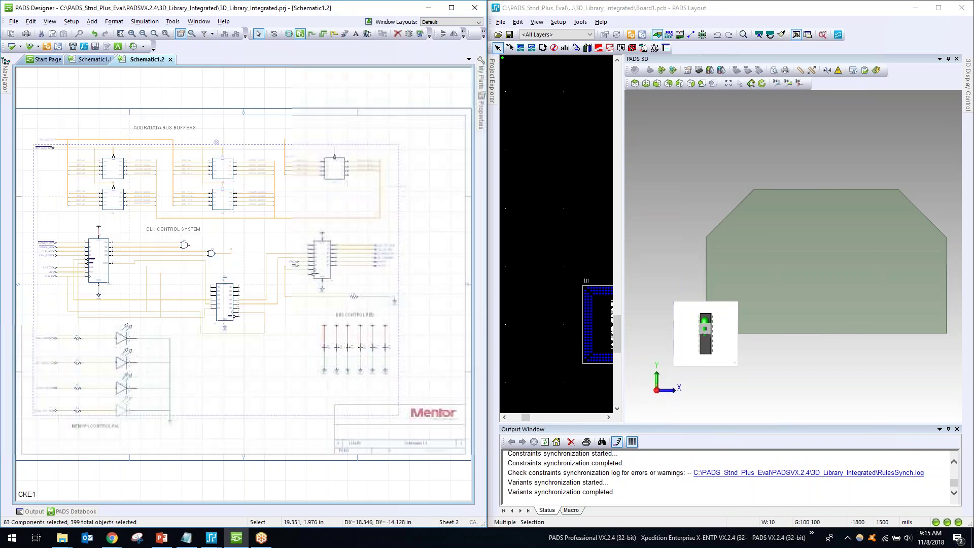
Widen the 2D layout area, start a sequential move of the selected components, and place capacitors C7 to C12 in a column inside the board.
{"action": "left_click_drag", "start_coordinate": [624, 180], "coordinate": [941, 211]}
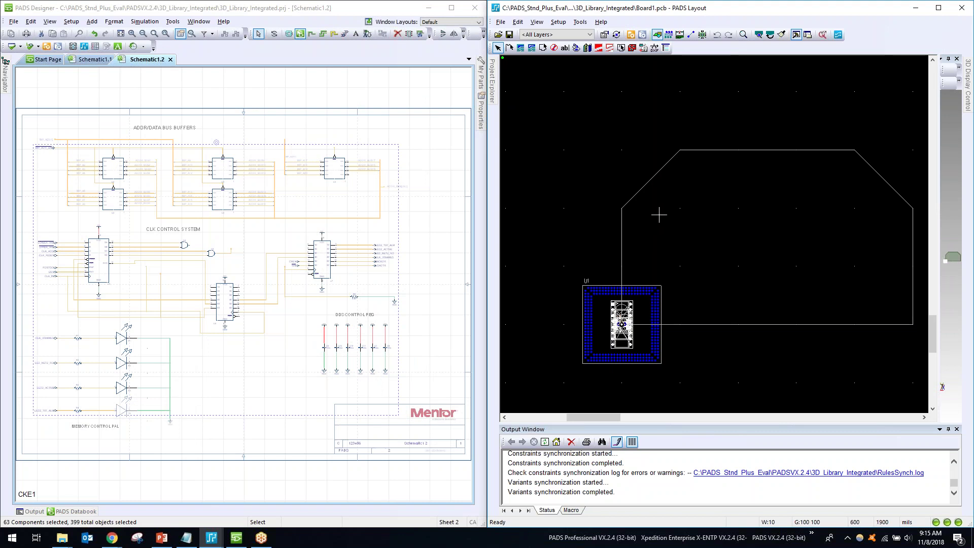
{"action": "right_click", "coordinate": [687, 196]}
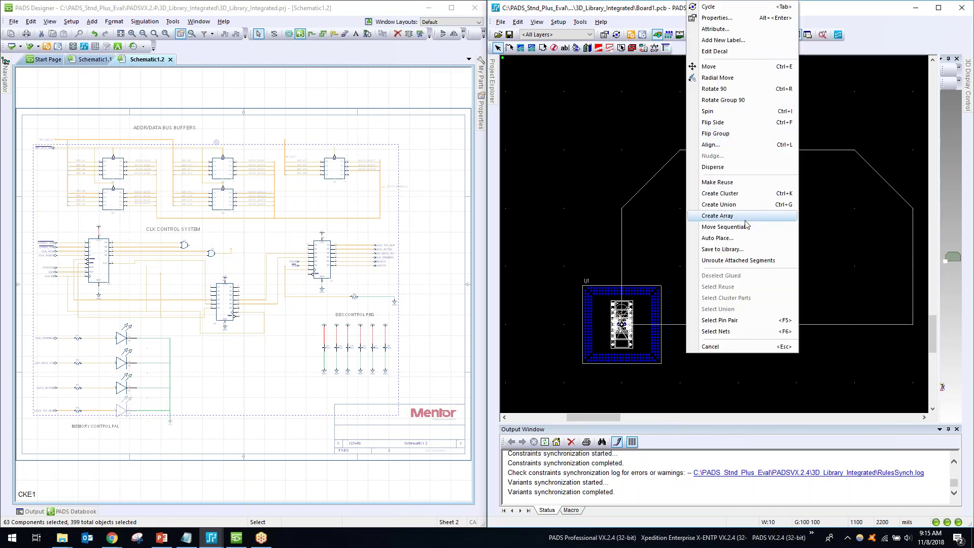
{"action": "left_click", "coordinate": [717, 230]}
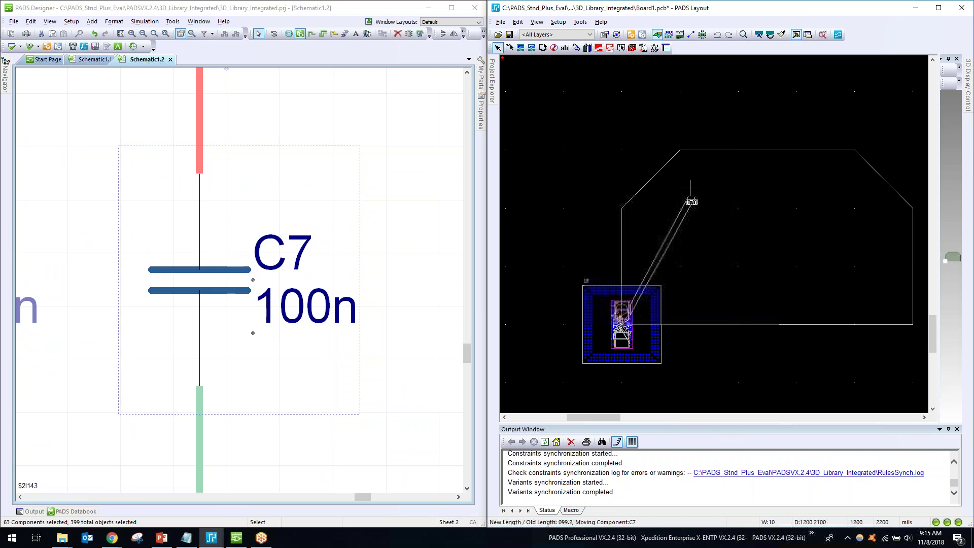
{"action": "left_click", "coordinate": [692, 162]}
{"action": "left_click", "coordinate": [692, 173]}
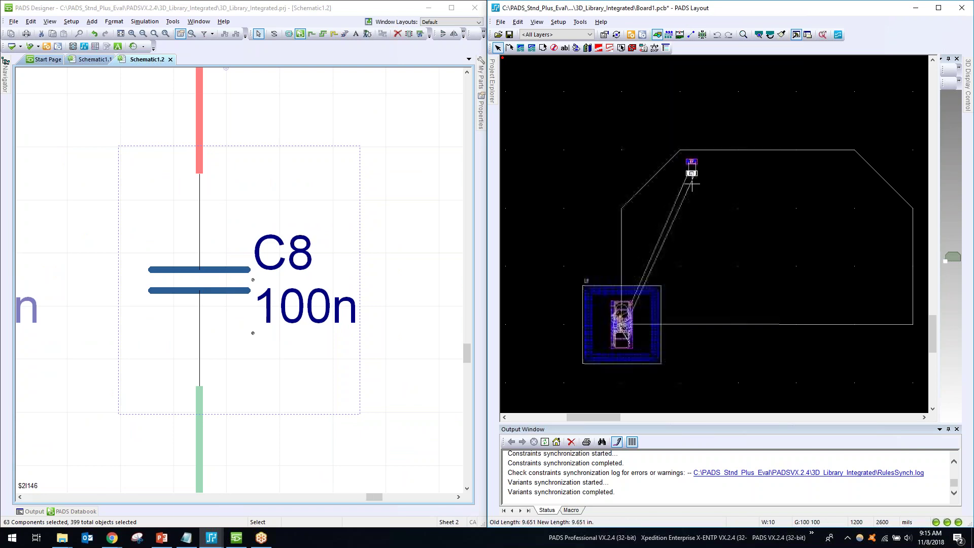
{"action": "left_click", "coordinate": [693, 190]}
{"action": "left_click", "coordinate": [692, 208]}
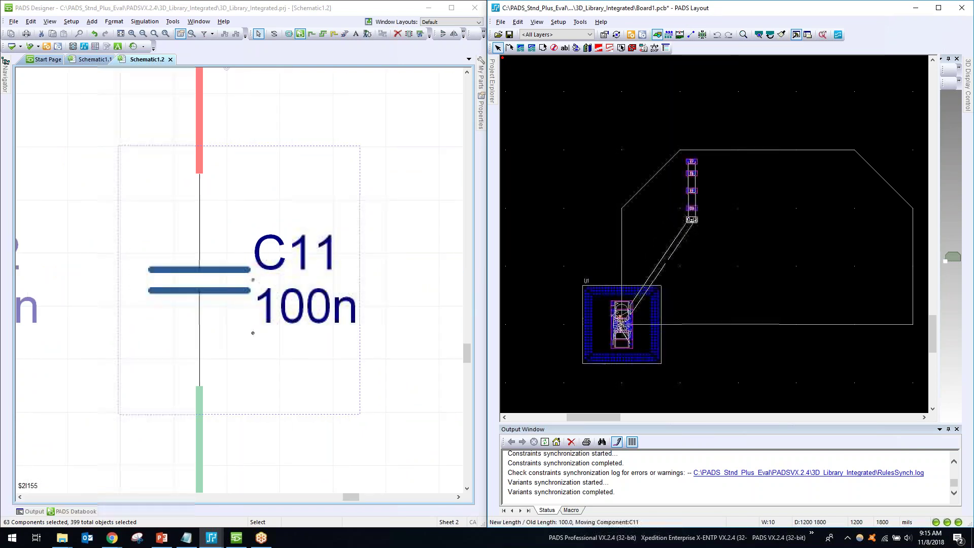
{"action": "left_click", "coordinate": [692, 220]}
{"action": "left_click", "coordinate": [692, 237]}
Continue the sequential placement with LEDs D1 to D3 and resistors R1 to R5 around the capacitor column.
{"action": "left_click", "coordinate": [692, 248]}
{"action": "left_click", "coordinate": [644, 222]}
{"action": "left_click", "coordinate": [644, 256]}
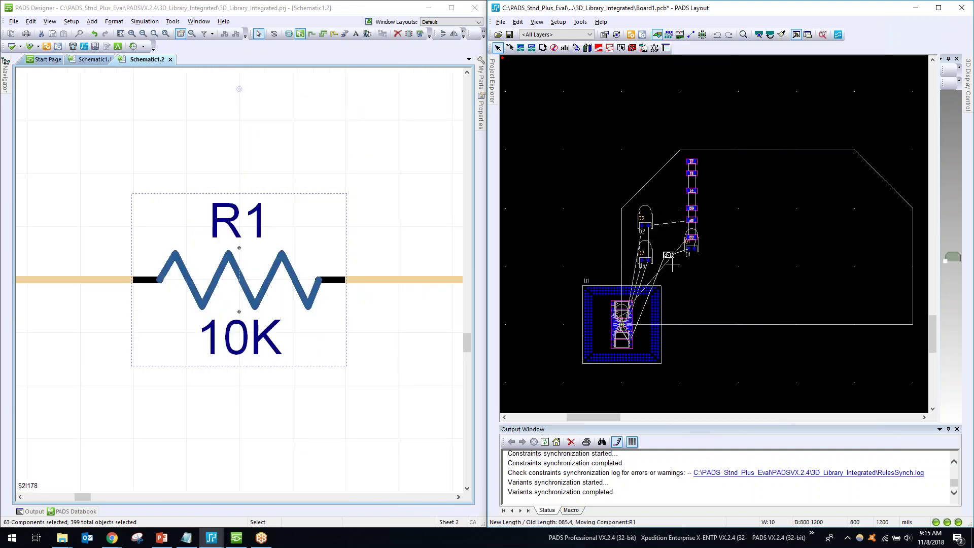
{"action": "left_click", "coordinate": [692, 266]}
{"action": "left_click", "coordinate": [692, 289]}
{"action": "left_click", "coordinate": [692, 307]}
{"action": "left_click", "coordinate": [691, 319]}
{"action": "left_click", "coordinate": [709, 162]}
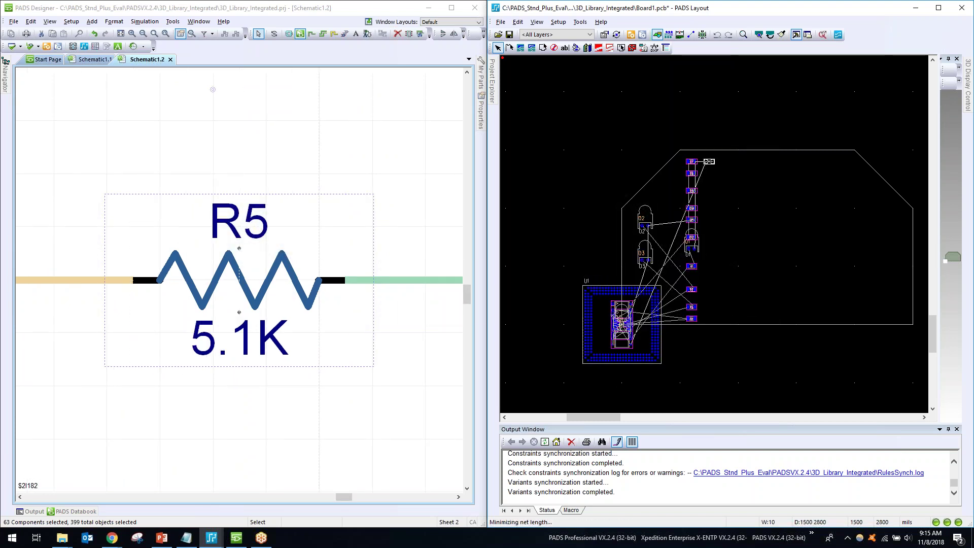
Place the remaining sequentially moved ICs, U2 to U7, between the capacitor column and the middle of the board.
{"action": "left_click", "coordinate": [738, 168]}
{"action": "left_click", "coordinate": [739, 214]}
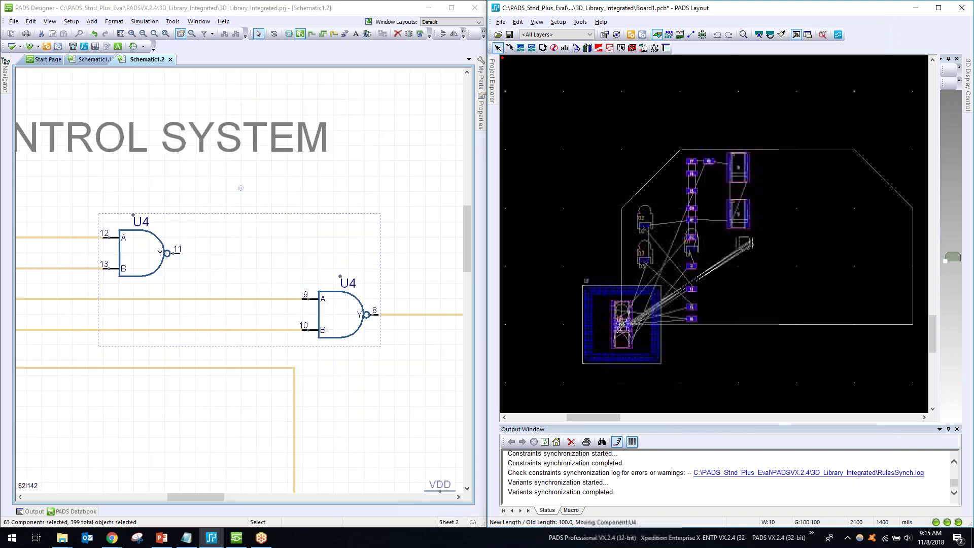
{"action": "left_click", "coordinate": [741, 245]}
{"action": "left_click", "coordinate": [737, 266]}
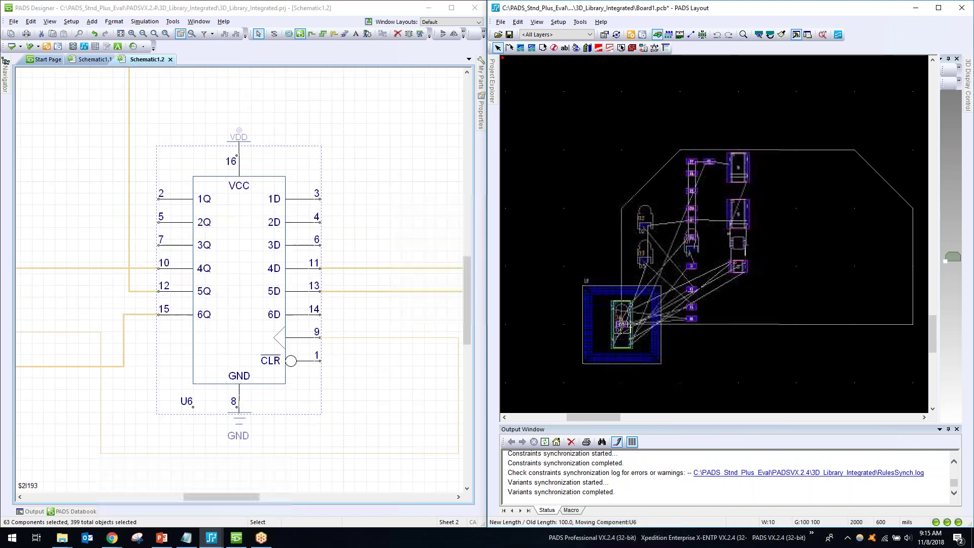
{"action": "left_click", "coordinate": [738, 268]}
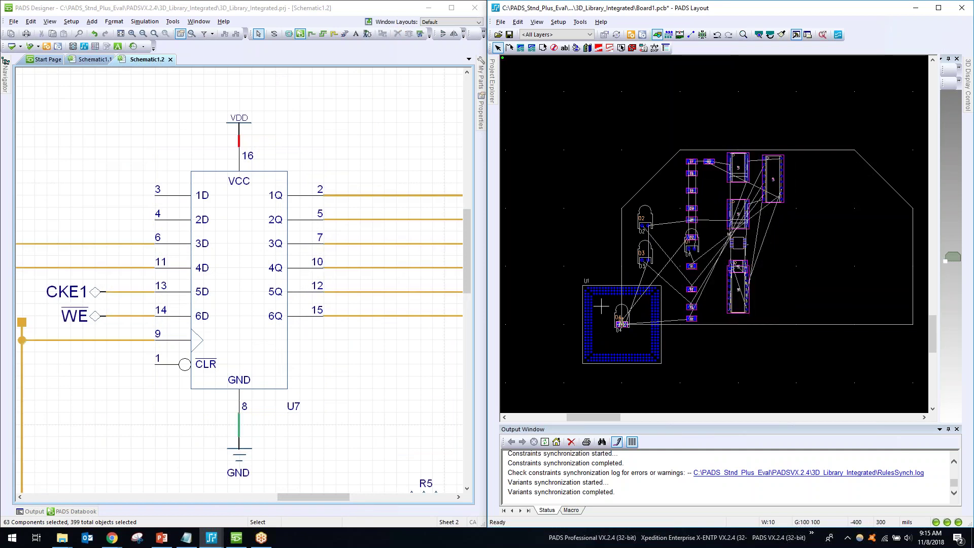
Move the large BGA component U1 onto the empty area on the right half of the board and deselect it.
{"action": "right_click", "coordinate": [594, 256]}
{"action": "left_click", "coordinate": [619, 269]}
{"action": "left_click_drag", "start_coordinate": [582, 301], "coordinate": [663, 294]}
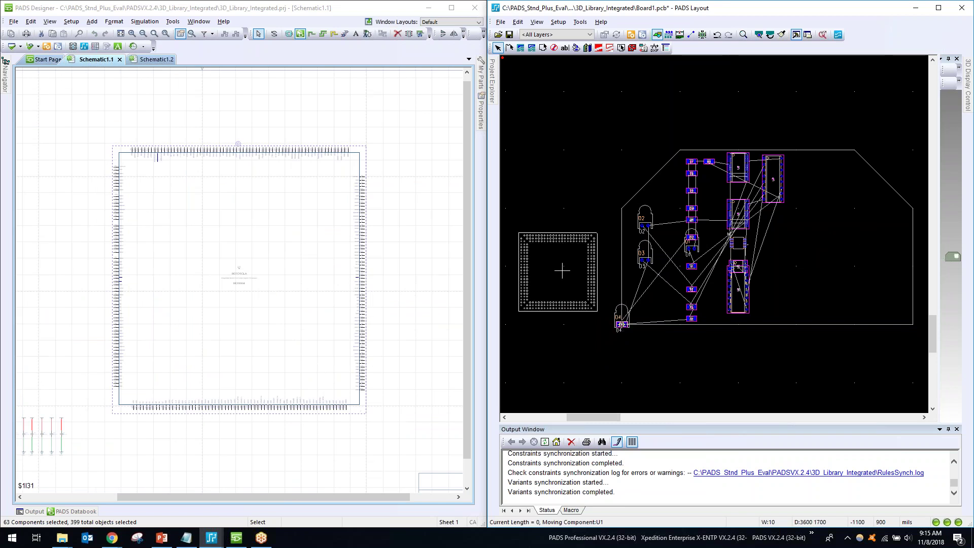
{"action": "left_click", "coordinate": [829, 244]}
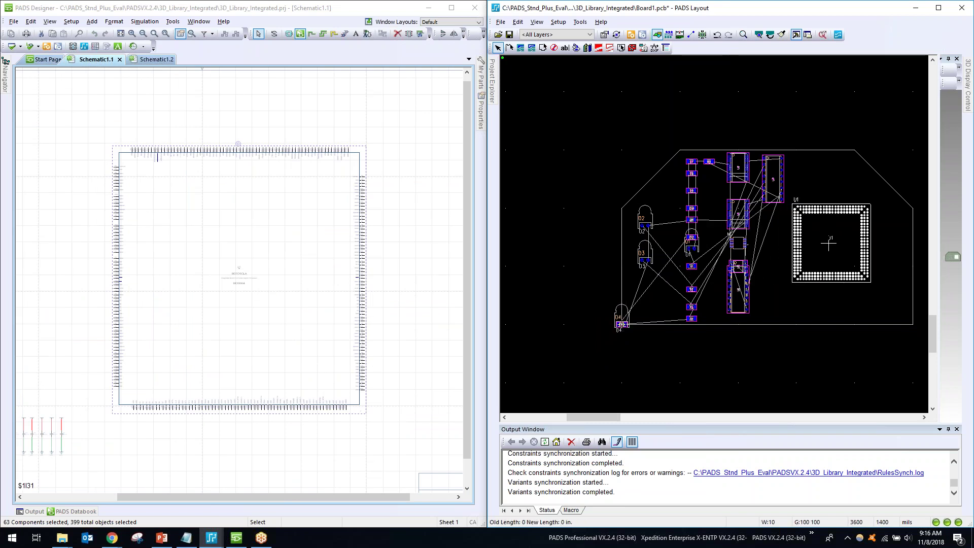
{"action": "left_click", "coordinate": [745, 125]}
Maximize the Board1 layout window, enlarge the PADS 3D view beside the 2D layout, and inspect the placed parts at an angle.
{"action": "left_click_drag", "start_coordinate": [682, 13], "coordinate": [548, 1]}
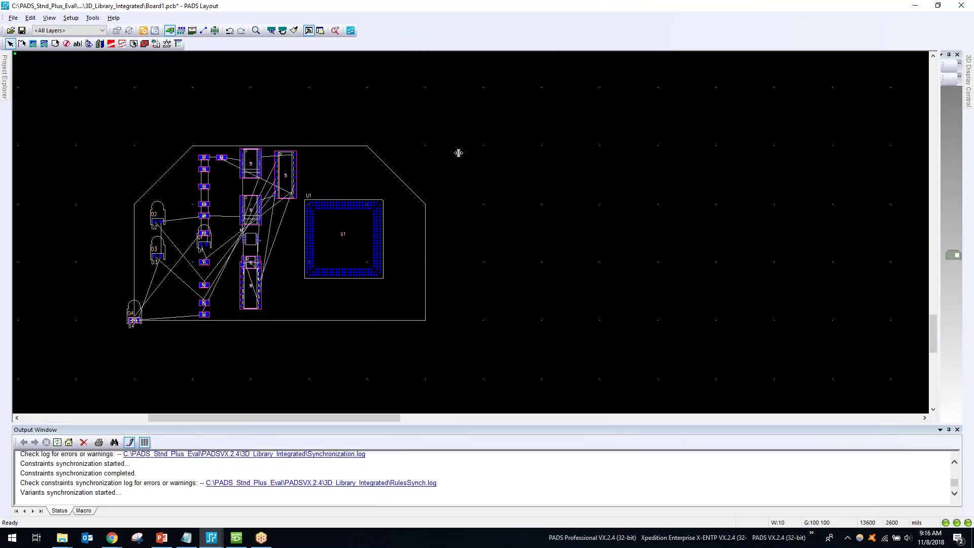
{"action": "left_click_drag", "start_coordinate": [458, 153], "coordinate": [430, 149]}
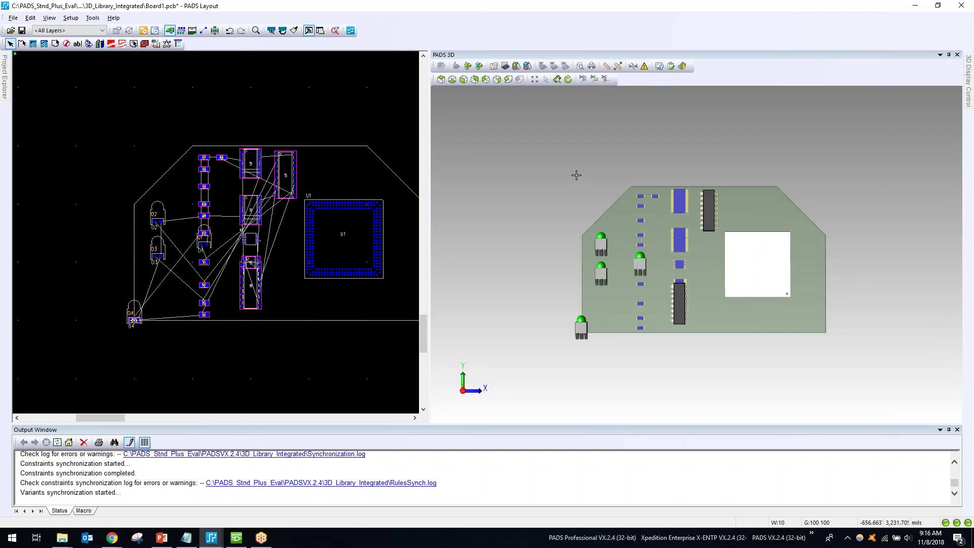
{"action": "mouse_move", "coordinate": [719, 373]}
{"action": "middle_mouse_down"}
{"action": "mouse_move", "coordinate": [697, 282]}
{"action": "mouse_move", "coordinate": [705, 374]}
{"action": "middle_mouse_up"}
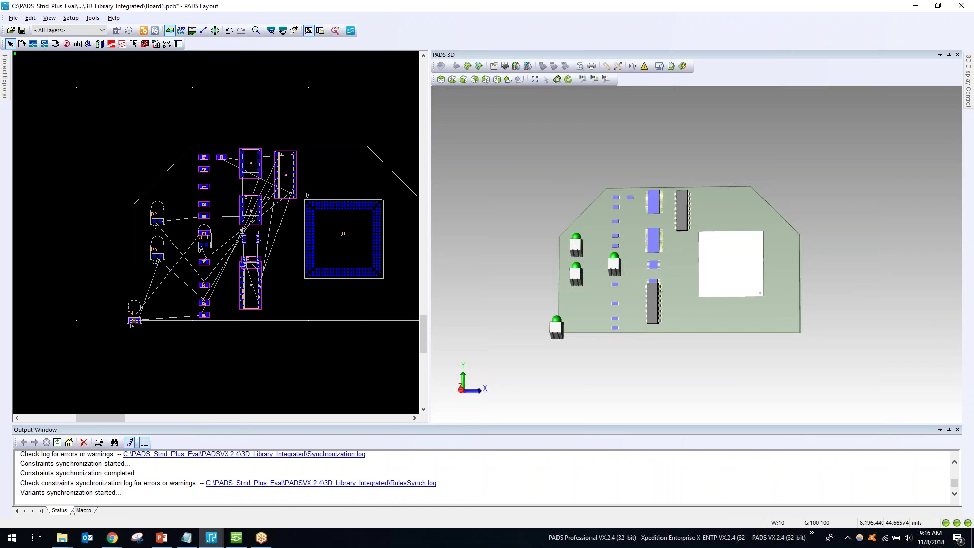
{"action": "scroll", "coordinate": [699, 278], "scroll_direction": "up", "scroll_amount": 3}
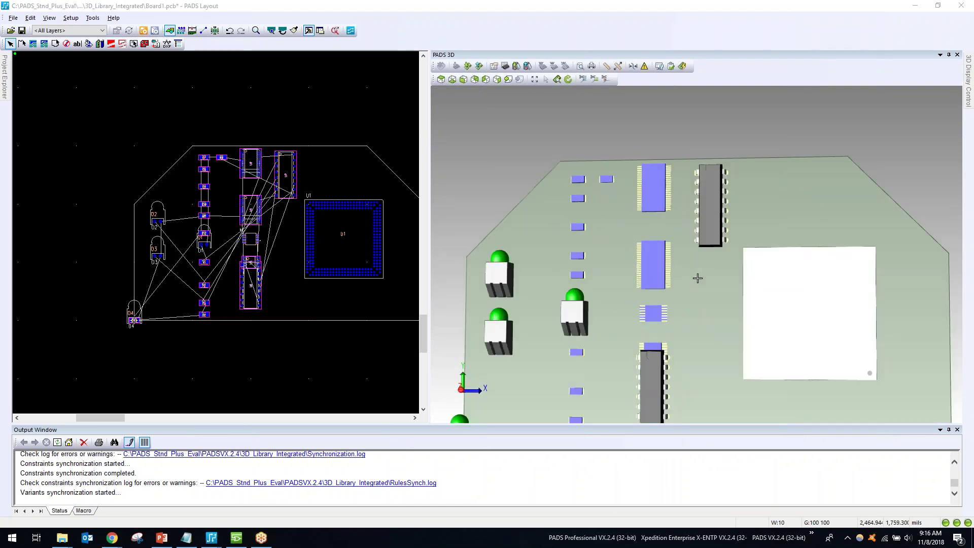
{"action": "middle_click_drag", "start_coordinate": [735, 173], "coordinate": [740, 202]}
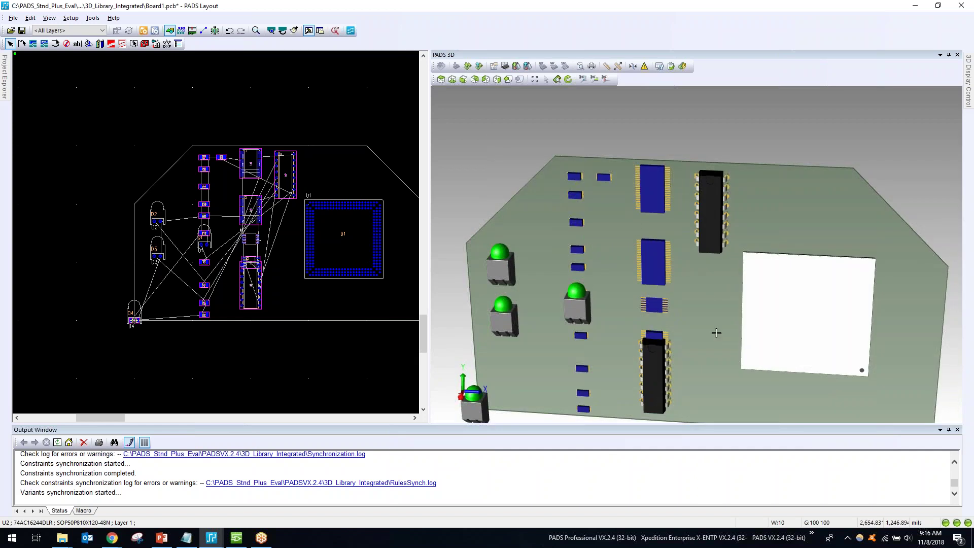
Import SOP_48.STEP as the part model for U2, auto-aligned with its 2D cell, and accept the alignment.
{"action": "left_click", "coordinate": [656, 185]}
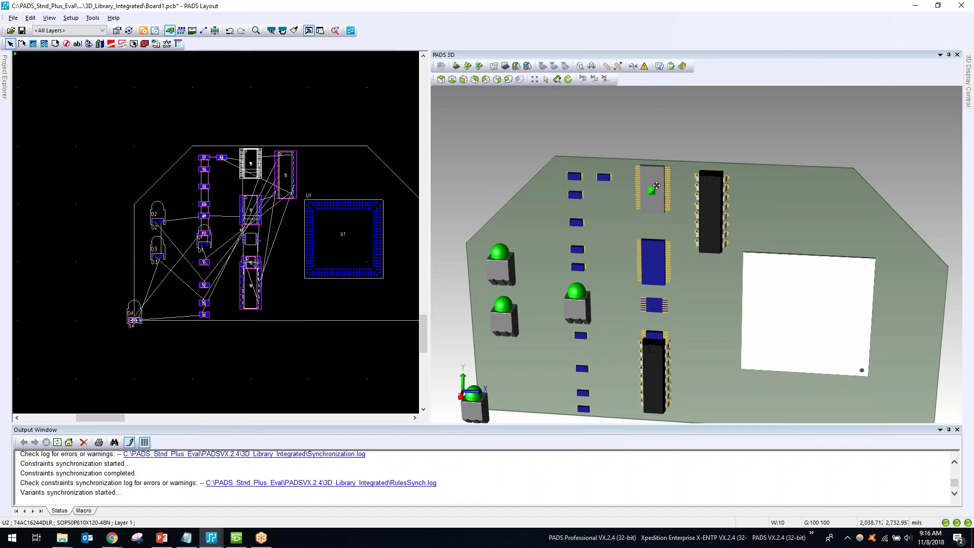
{"action": "left_click", "coordinate": [457, 66]}
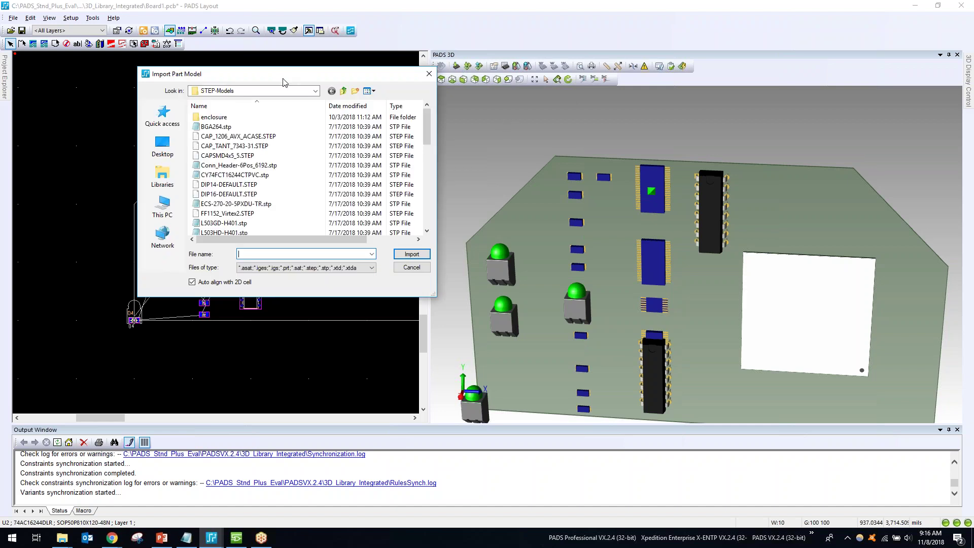
{"action": "scroll", "coordinate": [282, 173], "scroll_direction": "down", "scroll_amount": 10}
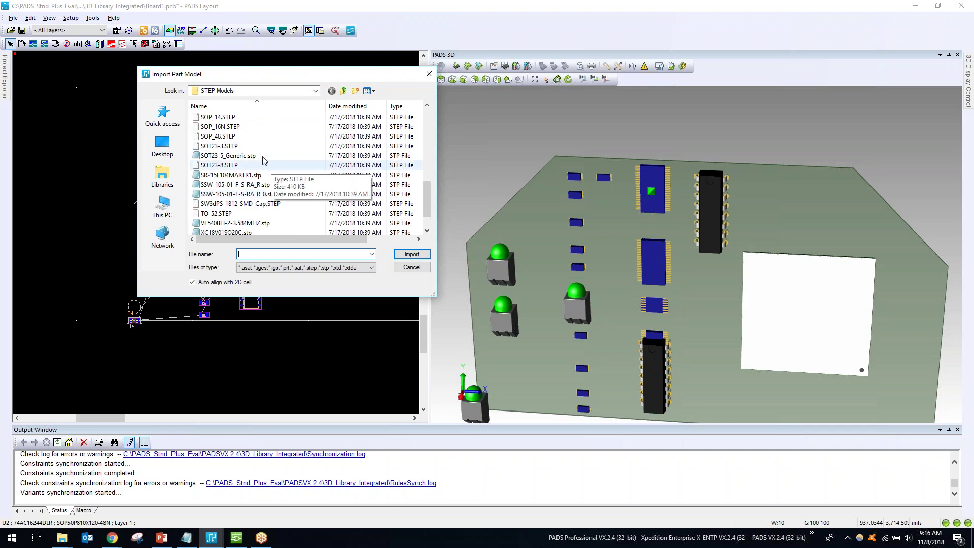
{"action": "left_click", "coordinate": [219, 136]}
{"action": "left_click", "coordinate": [411, 254]}
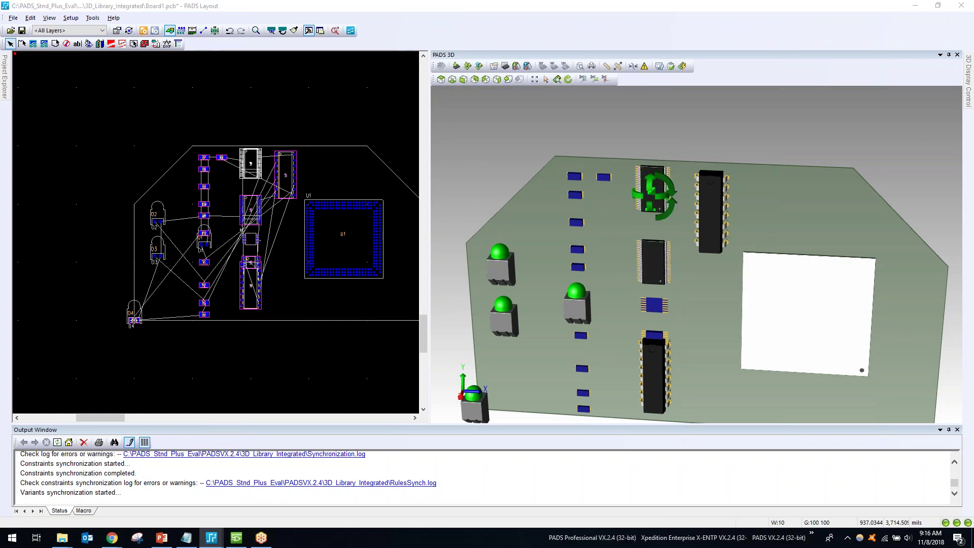
{"action": "scroll", "coordinate": [686, 248], "scroll_direction": "up", "scroll_amount": 5}
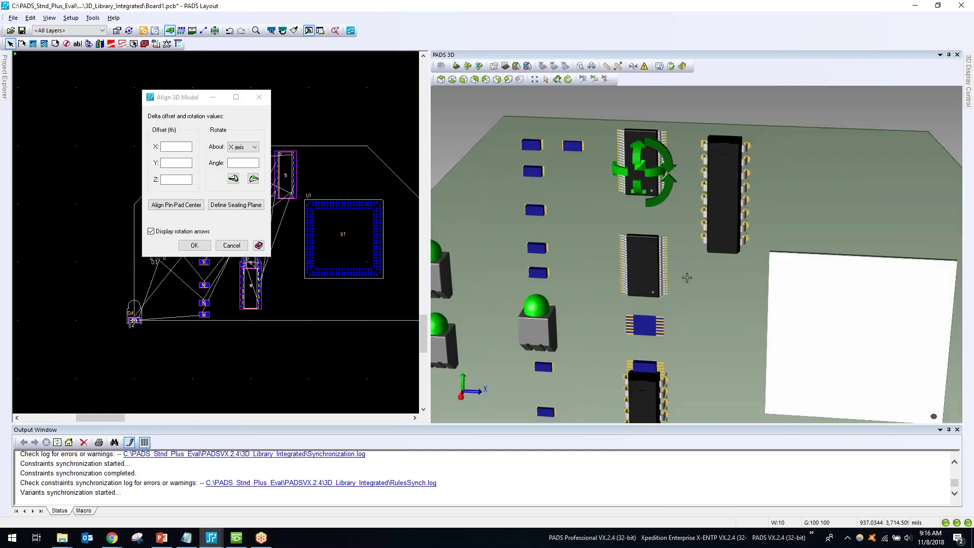
{"action": "middle_click_drag", "start_coordinate": [682, 219], "coordinate": [689, 255]}
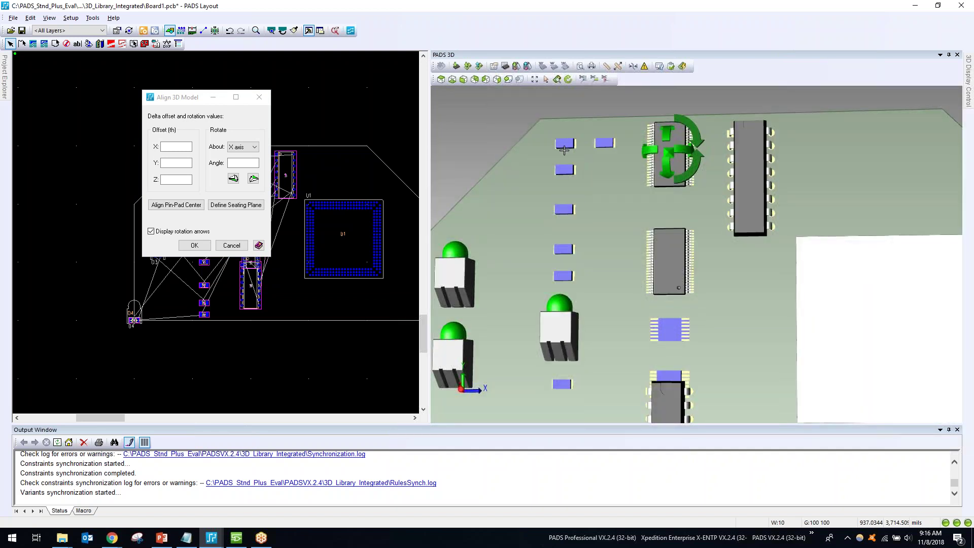
{"action": "left_click", "coordinate": [201, 247]}
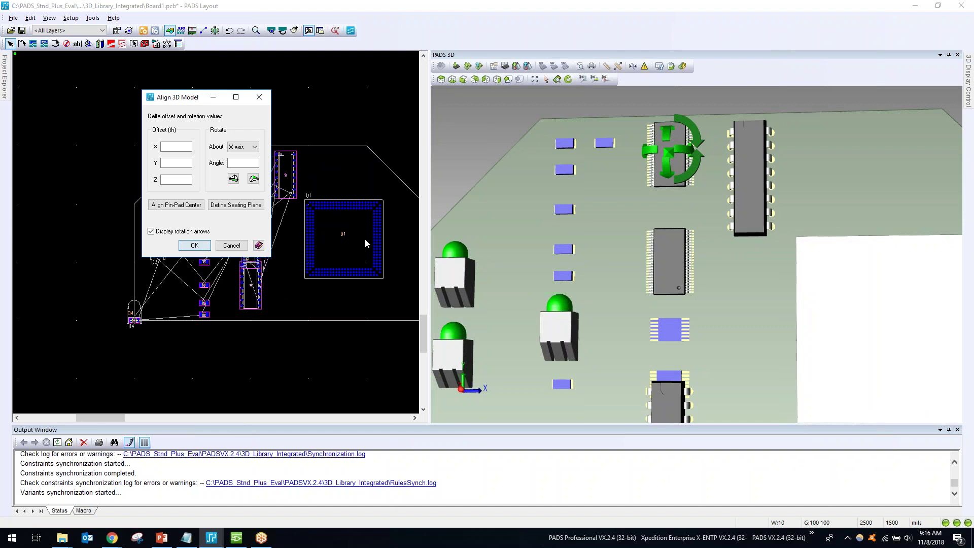
{"action": "left_click", "coordinate": [196, 245]}
Import CAP_1206_AVX_ACASE.STEP as the part model for capacitor C7 and accept the alignment.
{"action": "left_click", "coordinate": [564, 143]}
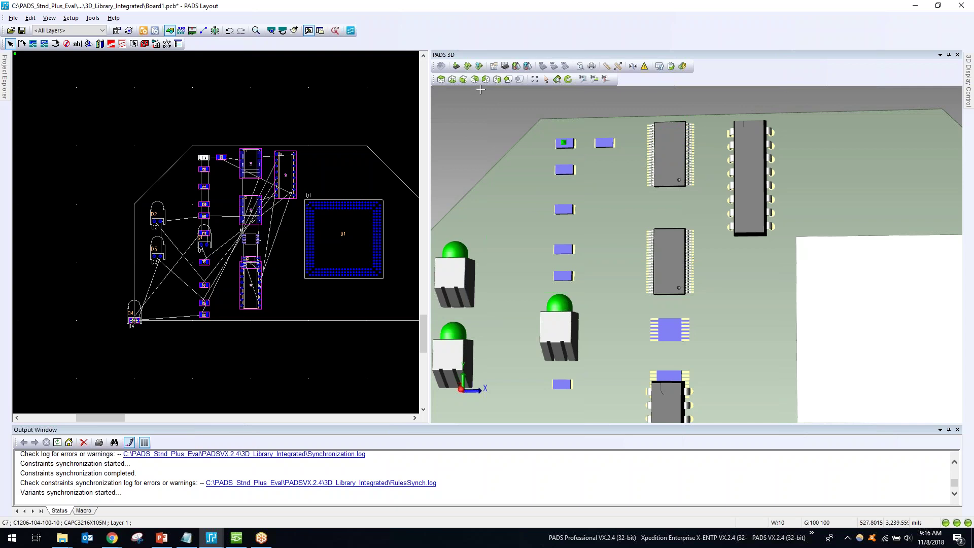
{"action": "left_click", "coordinate": [456, 66]}
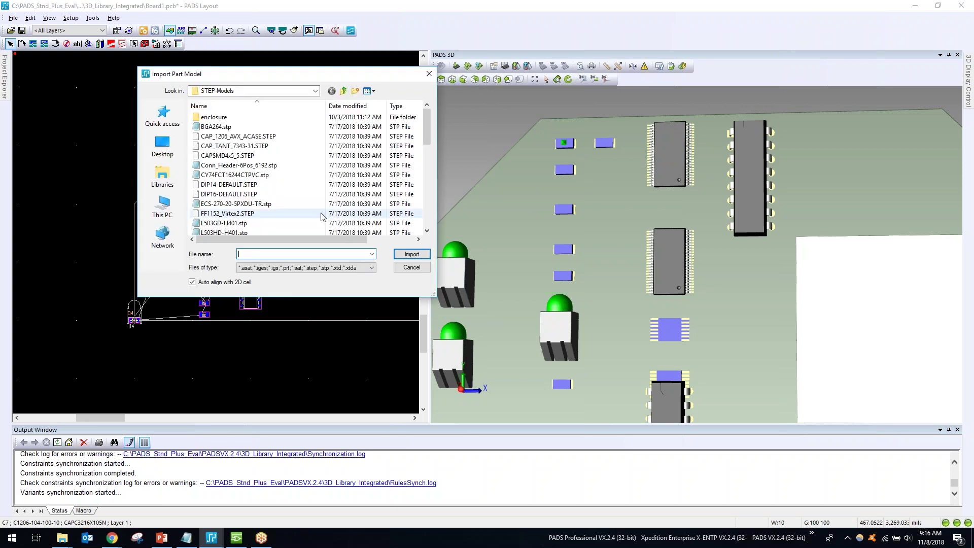
{"action": "scroll", "coordinate": [276, 161], "scroll_direction": "down", "scroll_amount": 1}
{"action": "scroll", "coordinate": [274, 165], "scroll_direction": "up", "scroll_amount": 1}
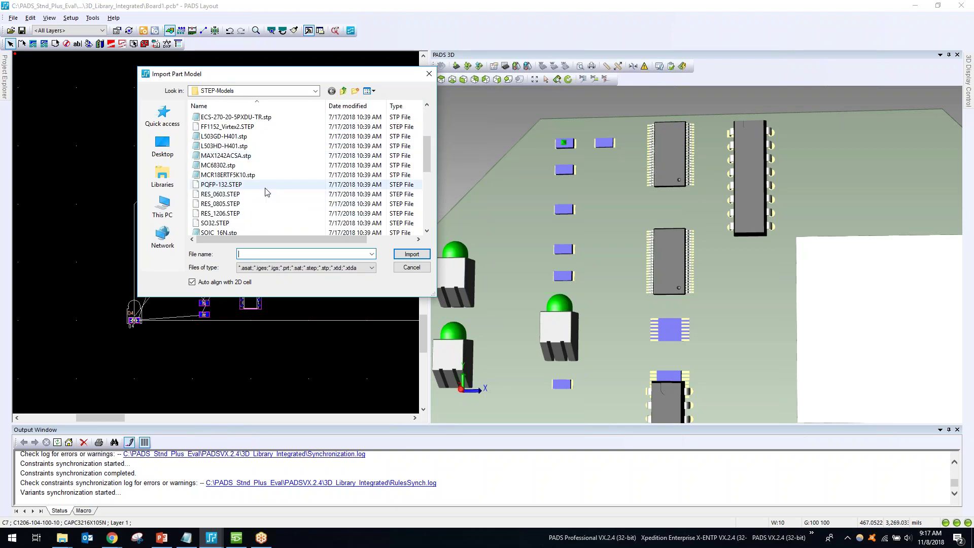
{"action": "scroll", "coordinate": [257, 176], "scroll_direction": "down", "scroll_amount": 2}
{"action": "scroll", "coordinate": [262, 174], "scroll_direction": "down", "scroll_amount": 1}
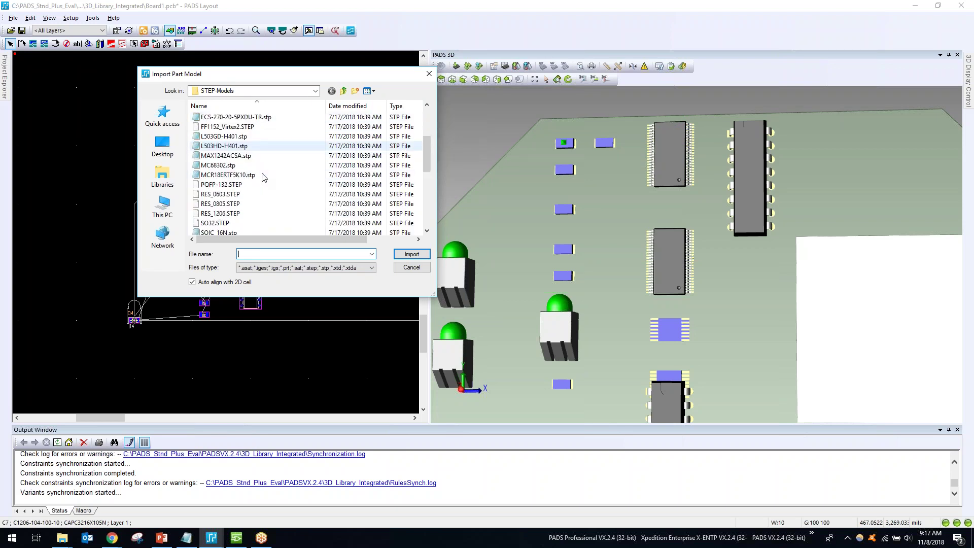
{"action": "scroll", "coordinate": [262, 173], "scroll_direction": "up", "scroll_amount": 3}
{"action": "double_click", "coordinate": [262, 175]}
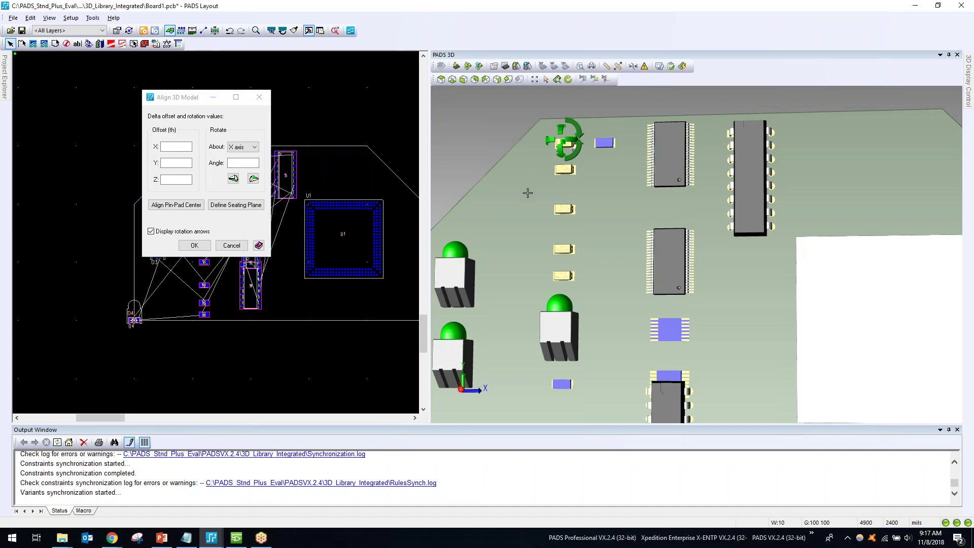
{"action": "left_click", "coordinate": [194, 245]}
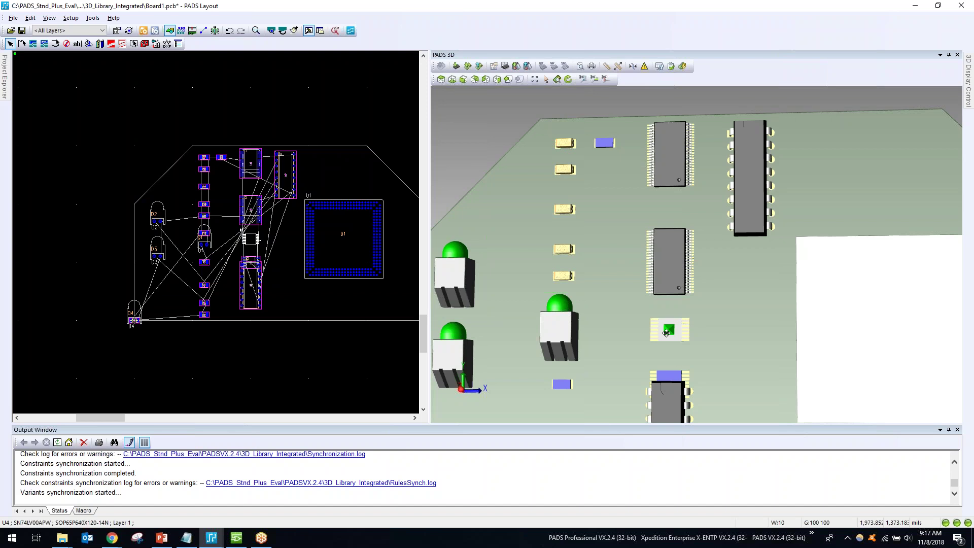
Import SOP_14.STEP as the part model for U4 and accept its alignment.
{"action": "left_click", "coordinate": [455, 66]}
{"action": "scroll", "coordinate": [249, 176], "scroll_direction": "down", "scroll_amount": 5}
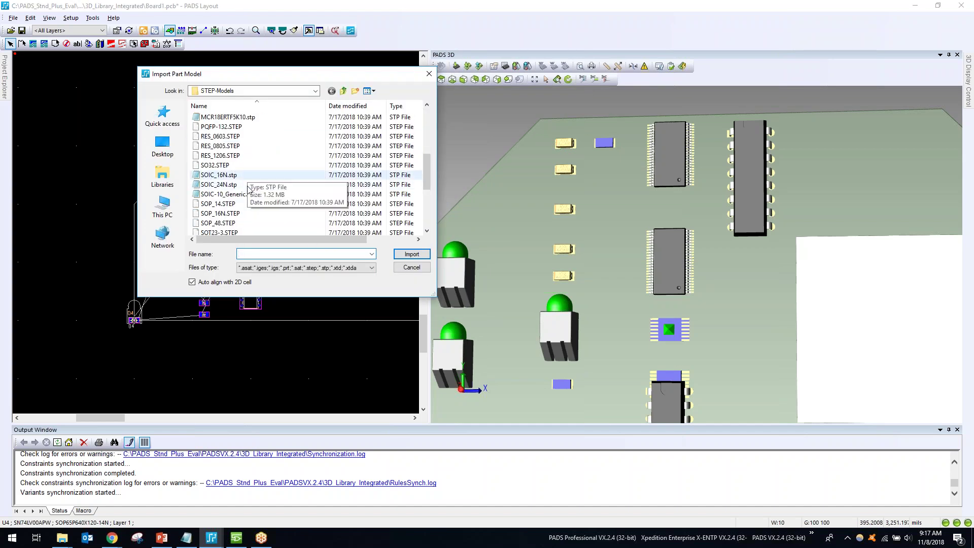
{"action": "left_click", "coordinate": [237, 205]}
{"action": "left_click", "coordinate": [415, 255]}
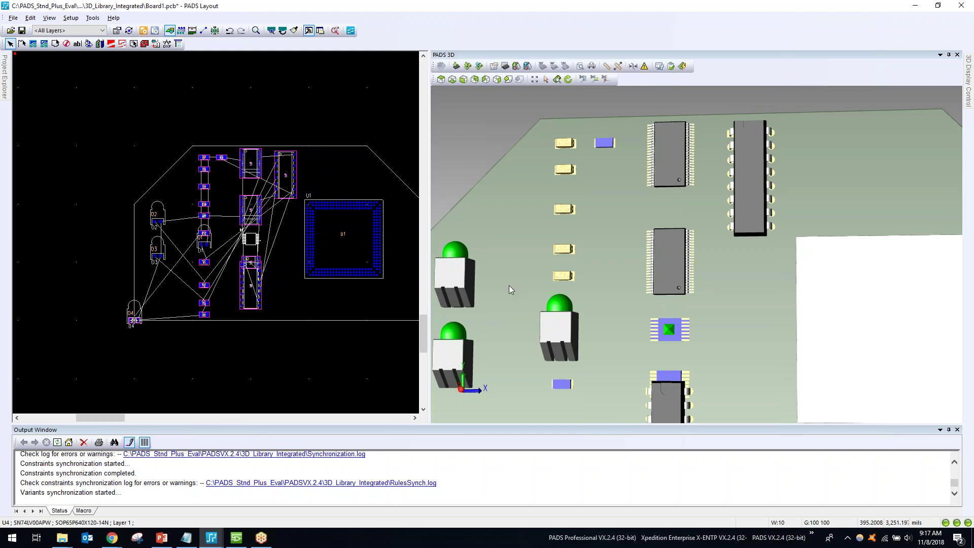
{"action": "left_click", "coordinate": [666, 345]}
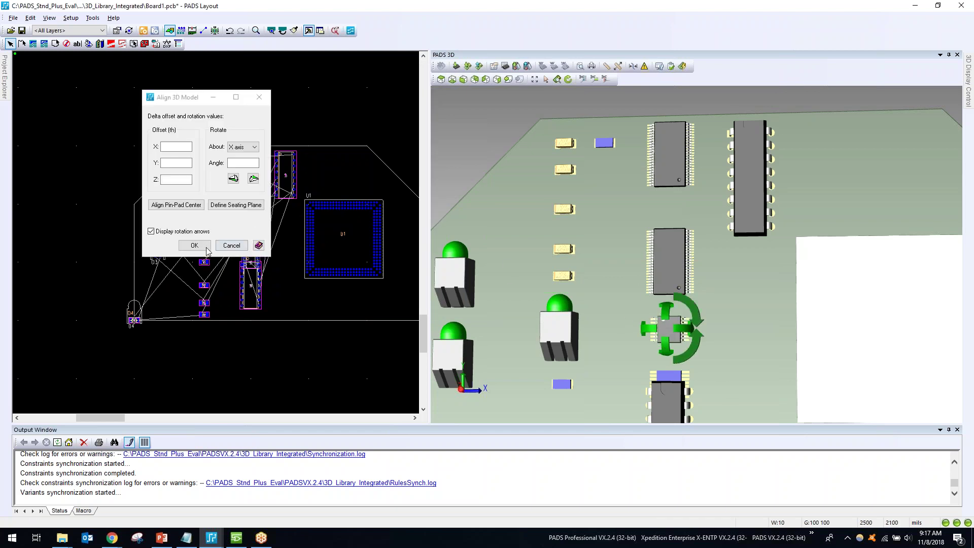
{"action": "key", "text": "Return"}
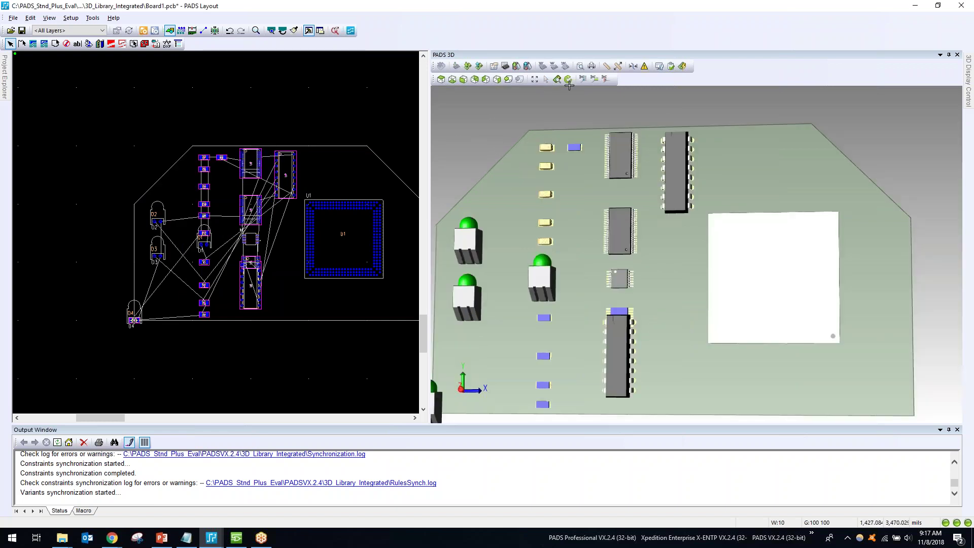
Review Board1's mapped and unmapped parts in Manage Mappings, then close it without changes.
{"action": "left_click", "coordinate": [506, 66]}
{"action": "left_click_drag", "start_coordinate": [632, 95], "coordinate": [607, 72]}
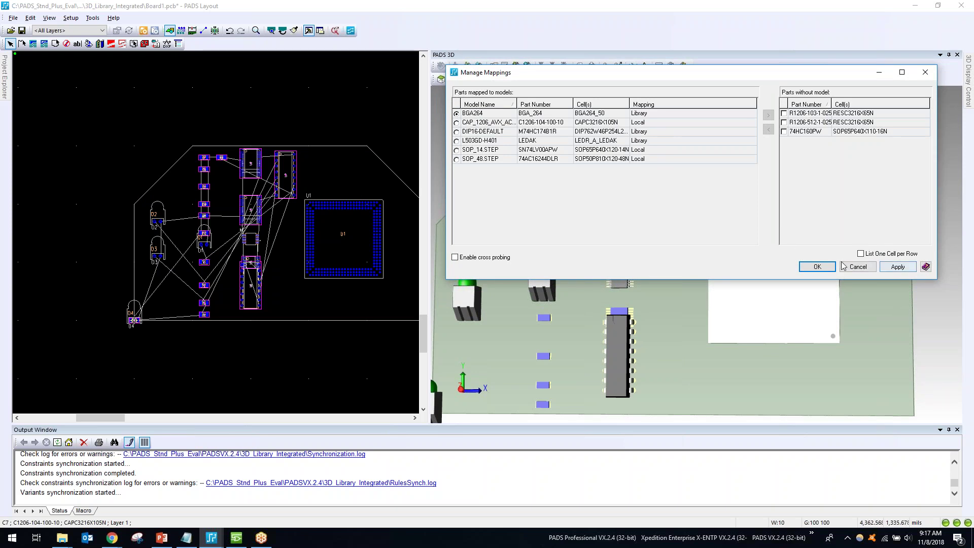
{"action": "left_click", "coordinate": [859, 266]}
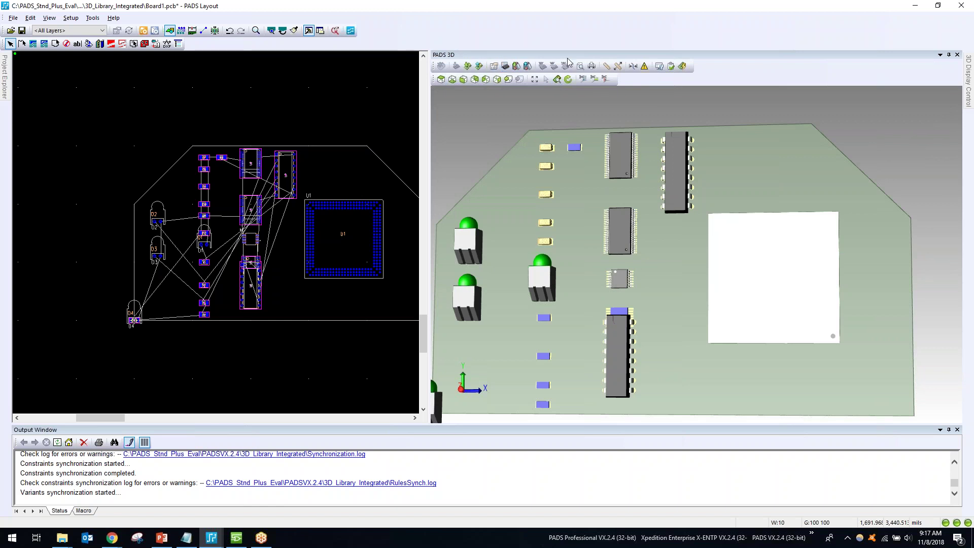
Open Update Library and toggle the locally mapped parts on and off to cross-probe them in the 3D view.
{"action": "left_click", "coordinate": [528, 67]}
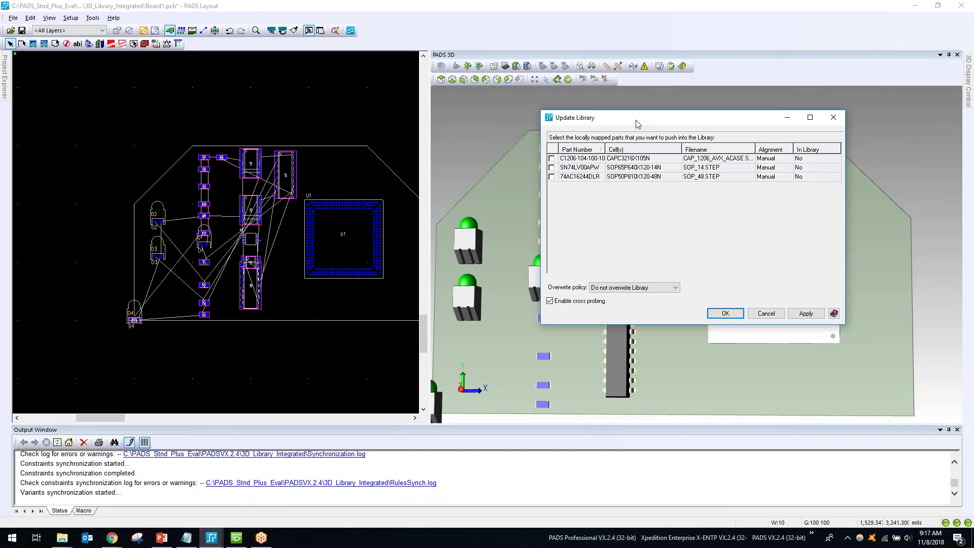
{"action": "left_click", "coordinate": [551, 159]}
{"action": "left_click", "coordinate": [552, 168]}
{"action": "left_click", "coordinate": [551, 177]}
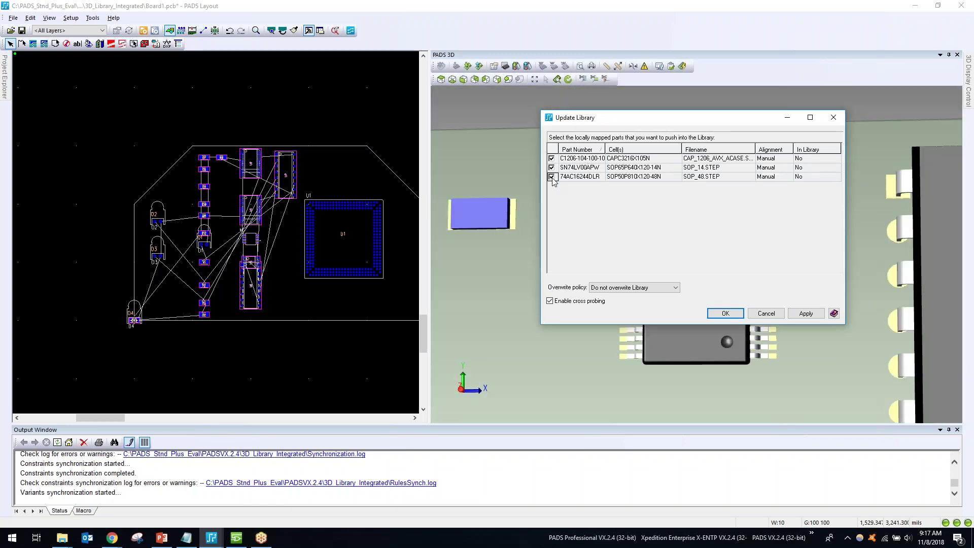
{"action": "left_click_drag", "start_coordinate": [708, 124], "coordinate": [389, 116]}
{"action": "left_click", "coordinate": [251, 157]}
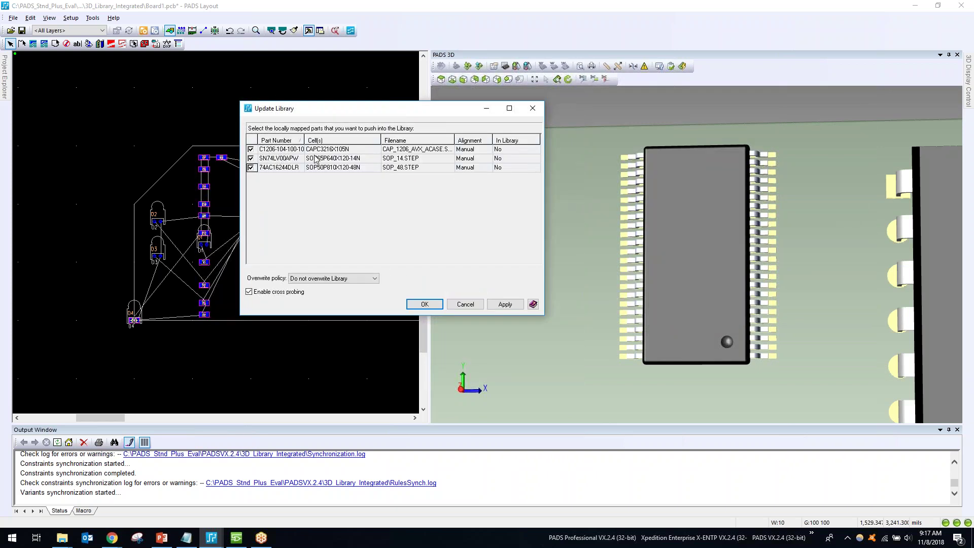
{"action": "left_click", "coordinate": [283, 168]}
{"action": "left_click", "coordinate": [251, 149]}
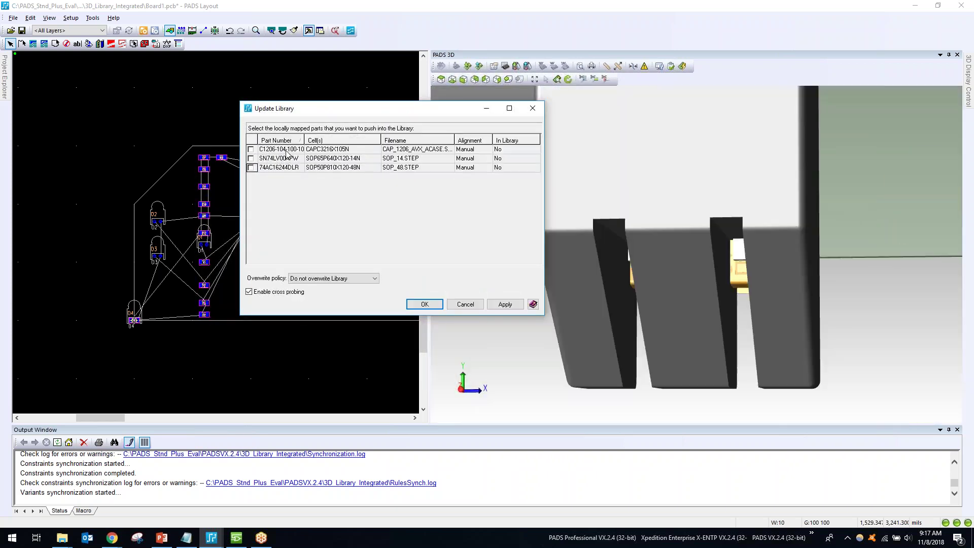
{"action": "scroll", "coordinate": [689, 262], "scroll_direction": "down", "scroll_amount": 5}
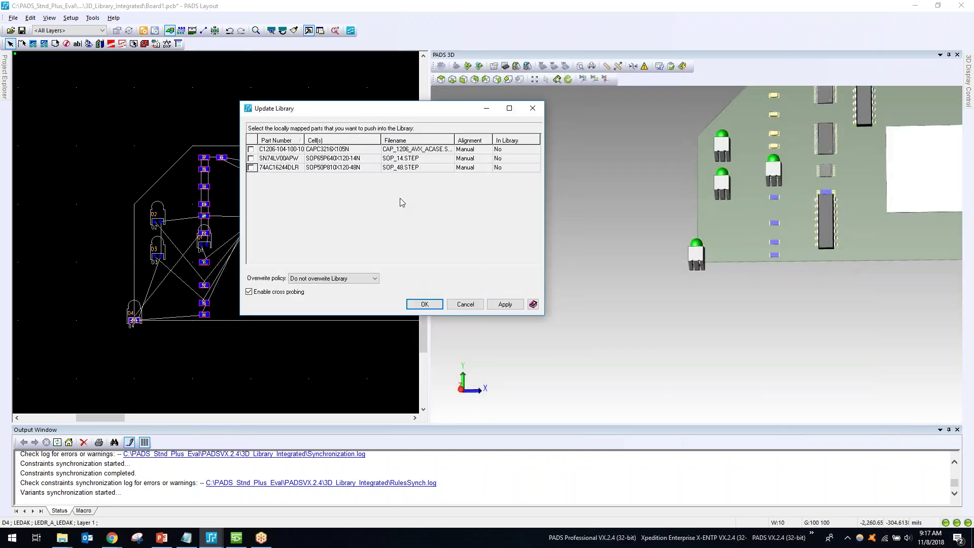
{"action": "left_click", "coordinate": [251, 149]}
{"action": "left_click", "coordinate": [251, 158]}
{"action": "left_click", "coordinate": [251, 168]}
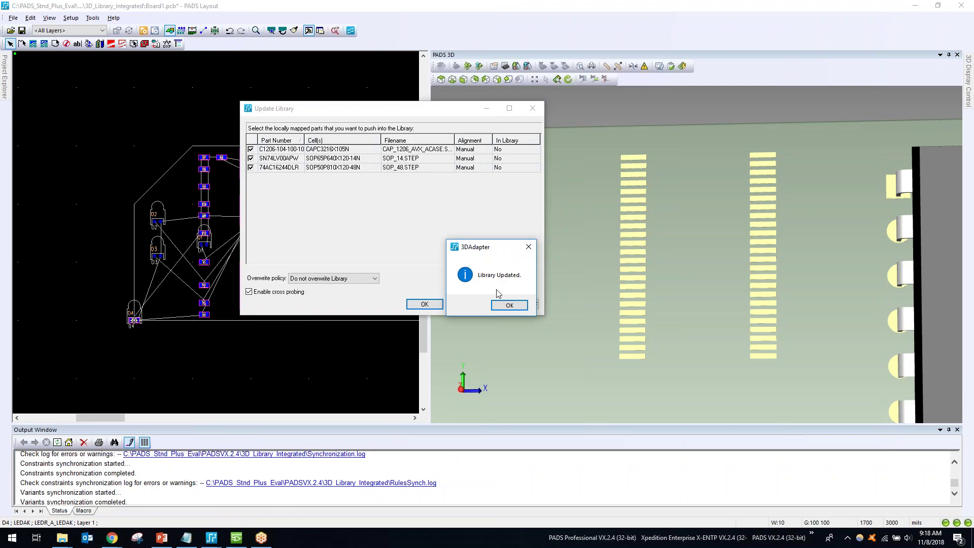
{"action": "left_click", "coordinate": [505, 305]}
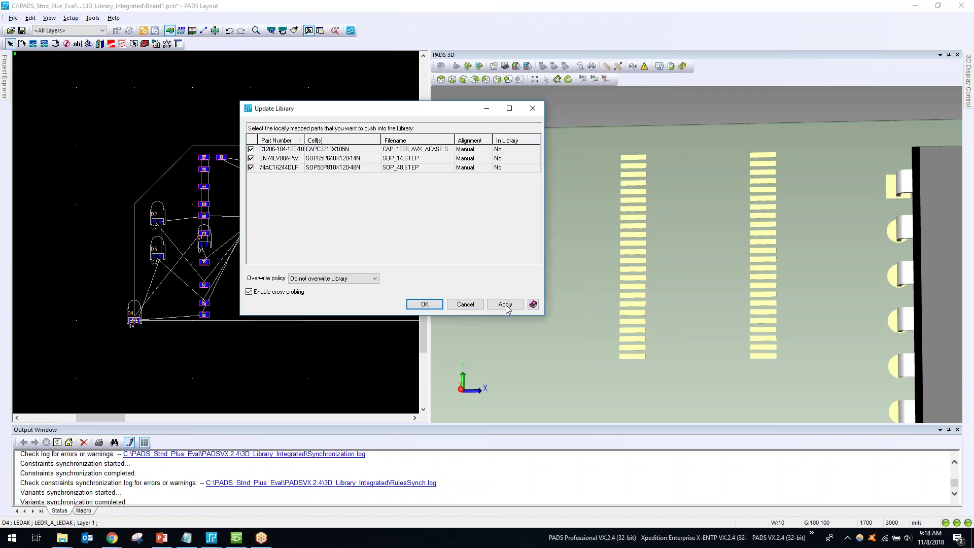
{"action": "left_click", "coordinate": [466, 305]}
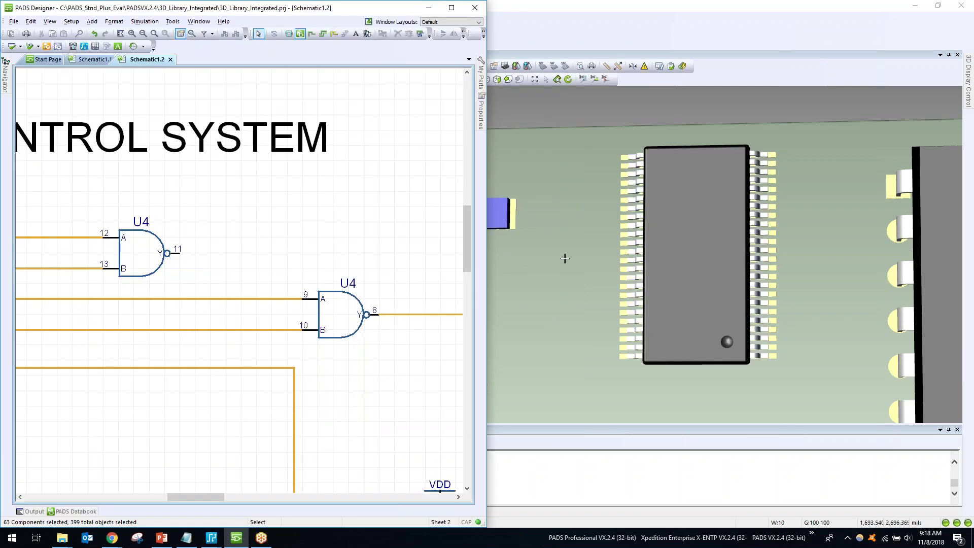
Switch to the Lesson27 layout and check its 3D model status against the library in Update Models without updating.
{"action": "left_click", "coordinate": [575, 7]}
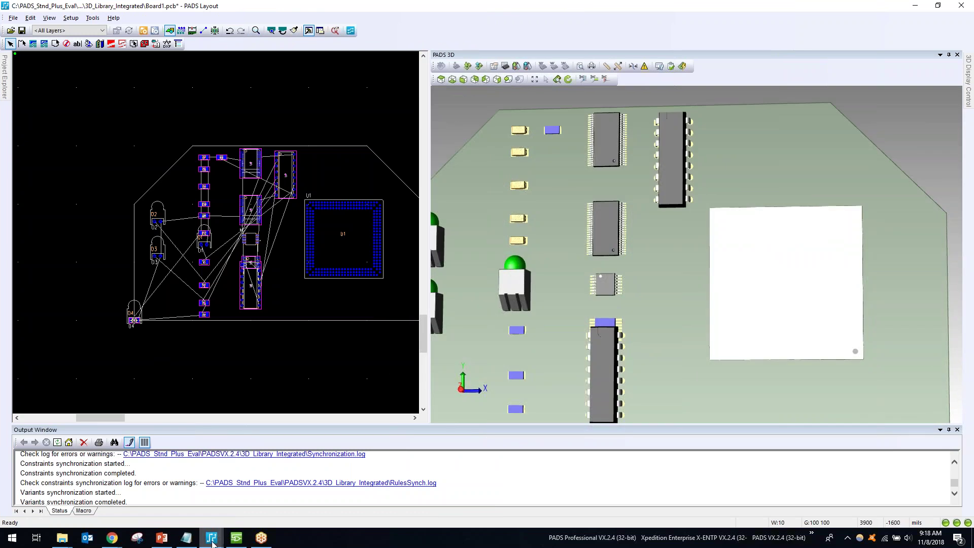
{"action": "mouse_move", "coordinate": [211, 538]}
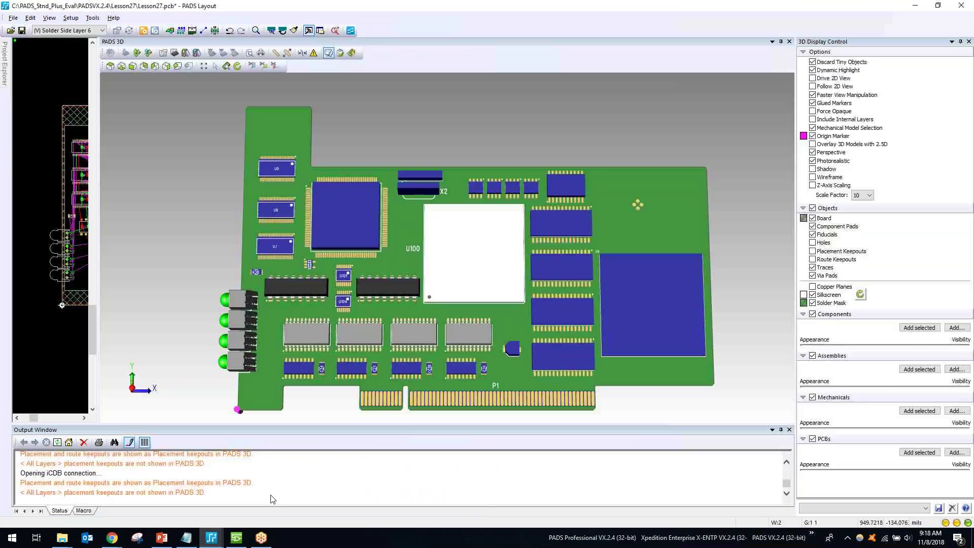
{"action": "left_click", "coordinate": [274, 499]}
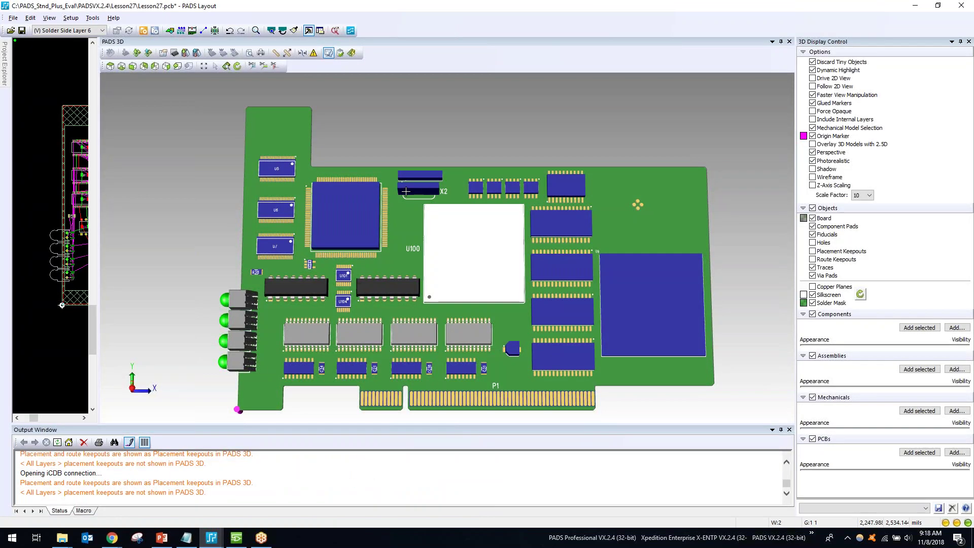
{"action": "left_click", "coordinate": [186, 53]}
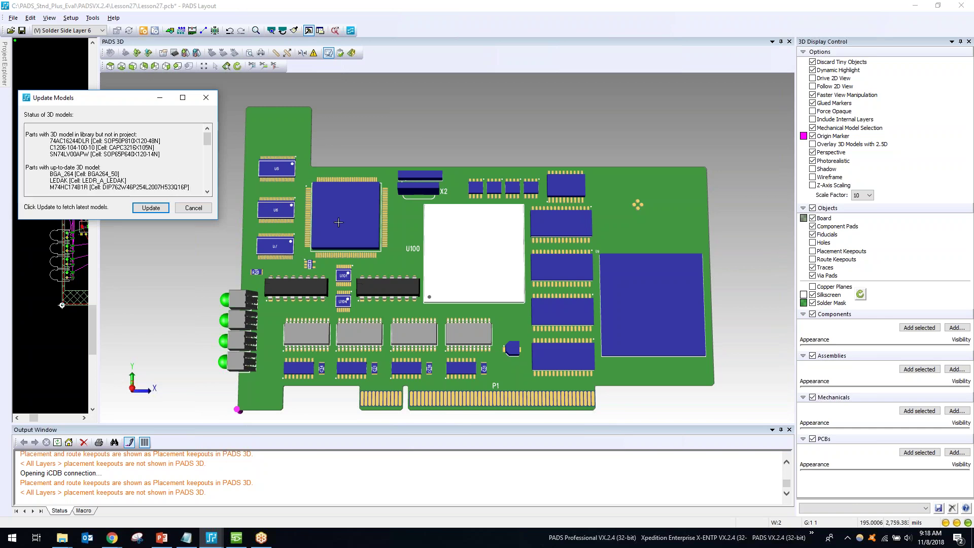
{"action": "left_click", "coordinate": [199, 212]}
Inspect the underside of the Lesson27 board in 3D and return to the top view.
{"action": "middle_click_drag", "start_coordinate": [536, 121], "coordinate": [555, 301]}
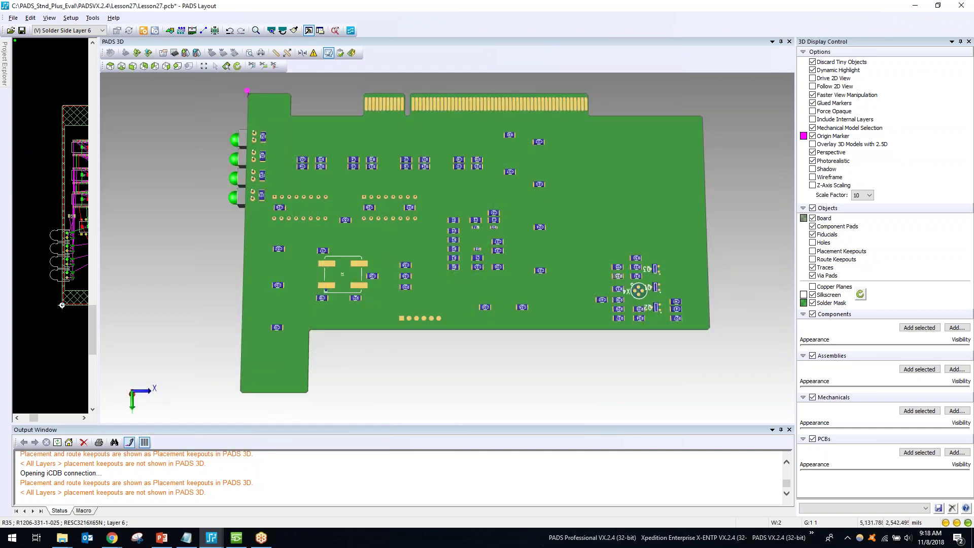
{"action": "scroll", "coordinate": [621, 272], "scroll_direction": "up", "scroll_amount": 2}
{"action": "scroll", "coordinate": [621, 272], "scroll_direction": "down", "scroll_amount": 2}
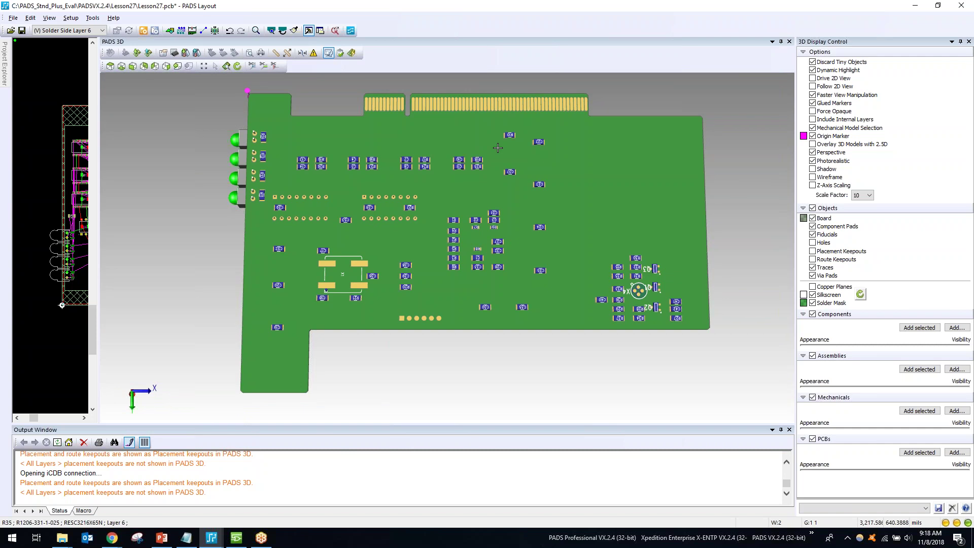
{"action": "key", "text": "t"}
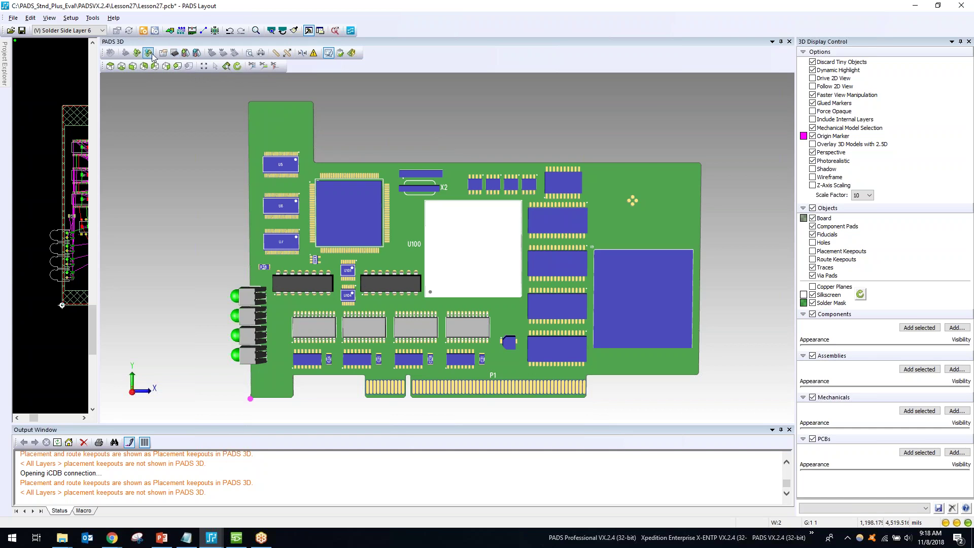
Update Lesson27's 3D models from the library and inspect the SOP packages U5 and U104 on the board's top side.
{"action": "left_click", "coordinate": [196, 53]}
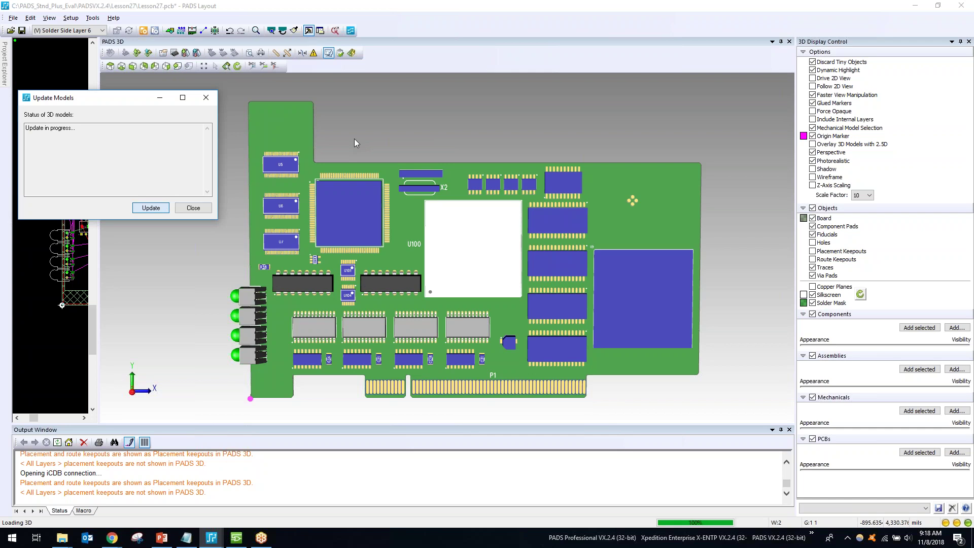
{"action": "left_click", "coordinate": [193, 208]}
{"action": "scroll", "coordinate": [279, 209], "scroll_direction": "up", "scroll_amount": 3}
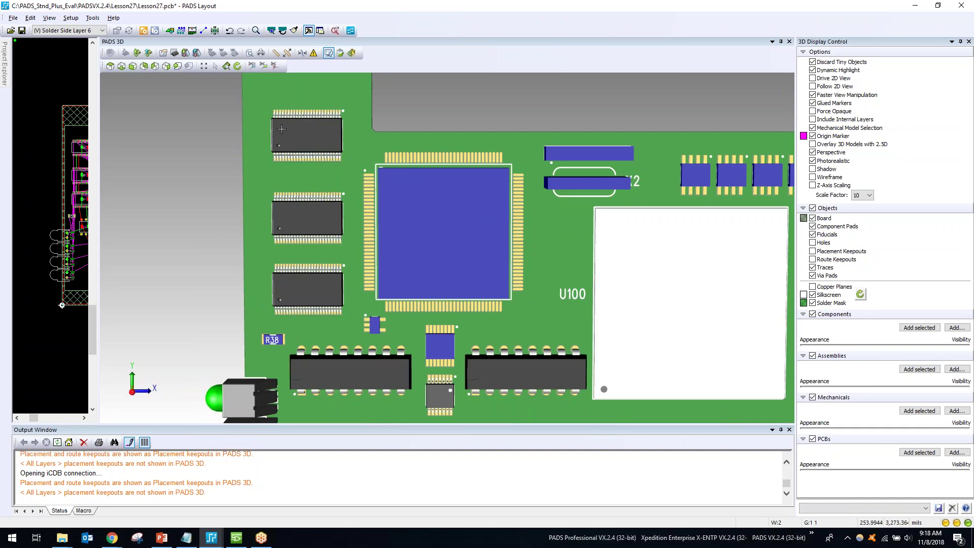
{"action": "left_click", "coordinate": [309, 147]}
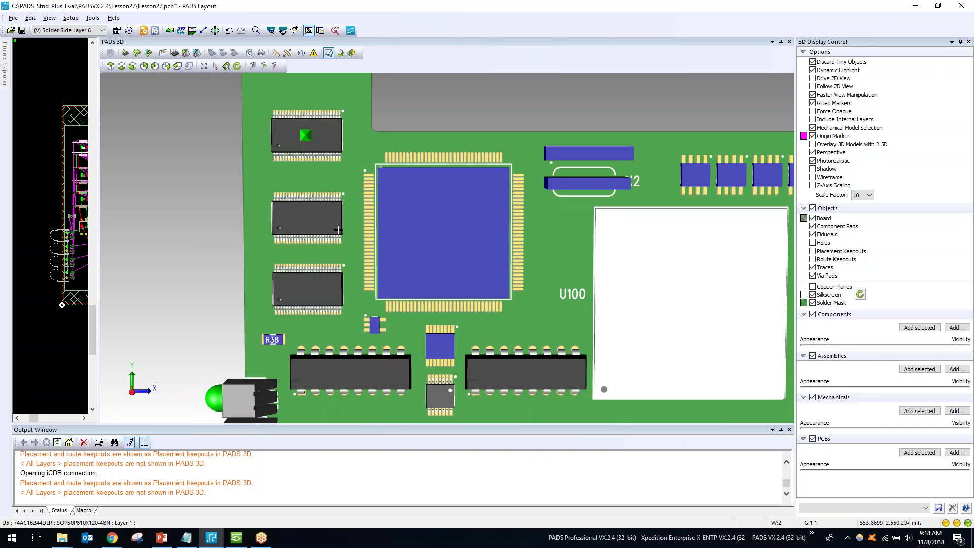
{"action": "scroll", "coordinate": [336, 231], "scroll_direction": "down", "scroll_amount": 2}
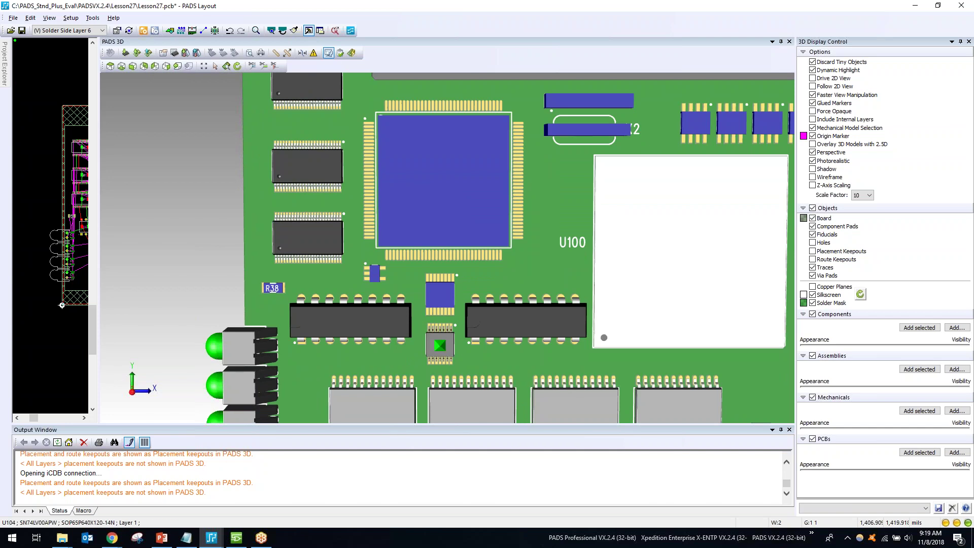
Inspect the capacitor models on the underside of the Lesson27 board at an angle, then restore the top view.
{"action": "scroll", "coordinate": [488, 185], "scroll_direction": "down", "scroll_amount": 3}
{"action": "left_click", "coordinate": [605, 108]}
{"action": "middle_click_drag", "start_coordinate": [614, 97], "coordinate": [631, 262]}
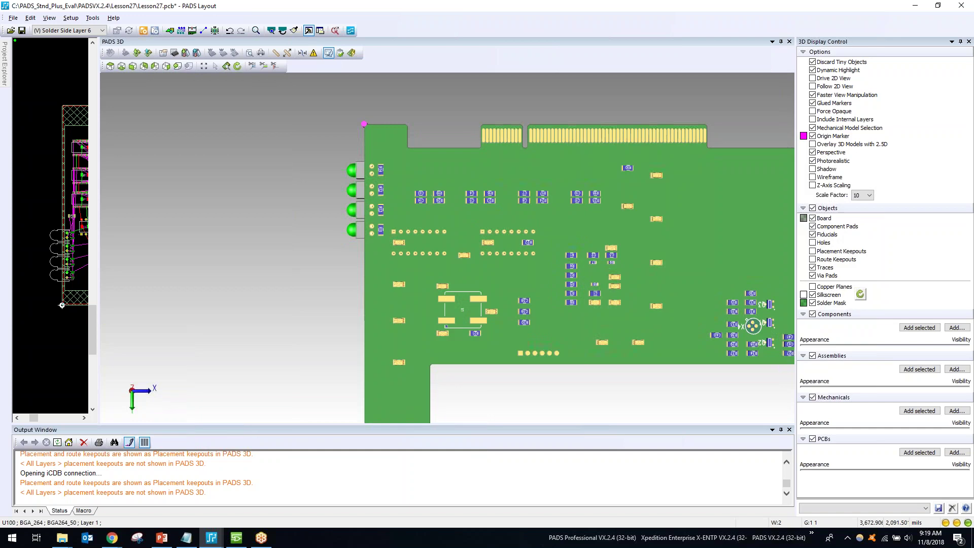
{"action": "scroll", "coordinate": [638, 299], "scroll_direction": "up", "scroll_amount": 5}
{"action": "middle_click_drag", "start_coordinate": [634, 323], "coordinate": [608, 259]}
{"action": "scroll", "coordinate": [595, 266], "scroll_direction": "up", "scroll_amount": 4, "text": "shift"}
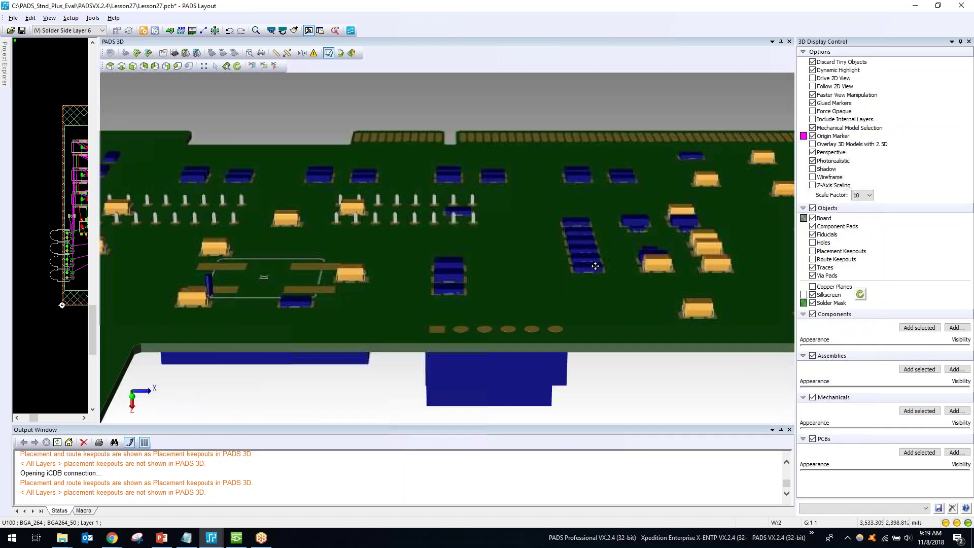
{"action": "scroll", "coordinate": [507, 206], "scroll_direction": "down", "scroll_amount": 4, "text": "shift"}
{"action": "left_click", "coordinate": [503, 111]}
{"action": "key", "text": "Home"}
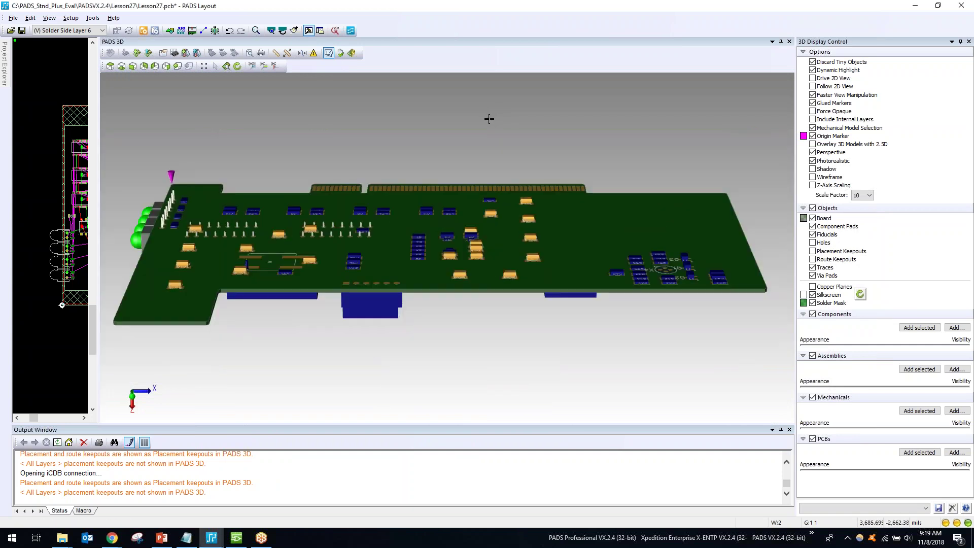
{"action": "left_click", "coordinate": [110, 66]}
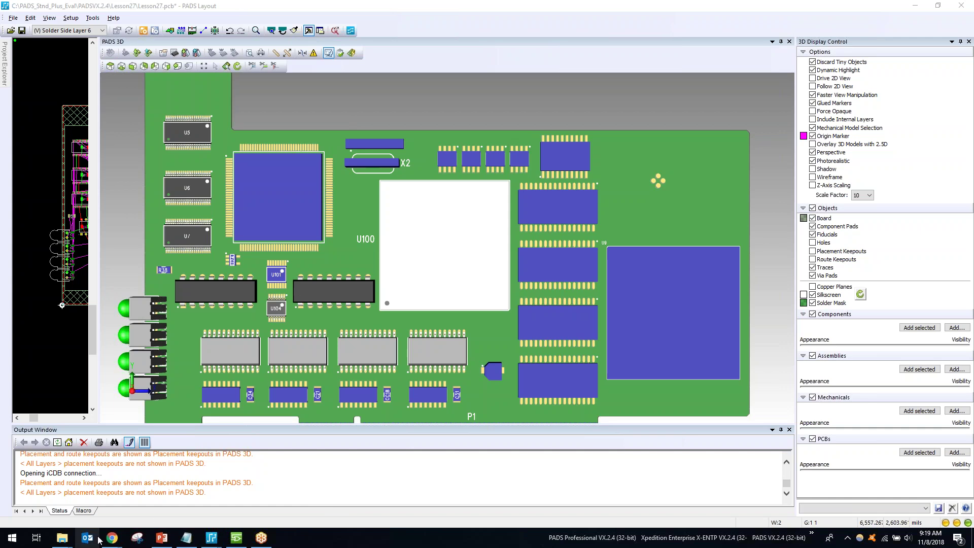
Switch to the PowerPoint presentation Nov_PADS_3D_library.pptx, start the slide show from the Demo slide and advance to the contact slide.
{"action": "left_click", "coordinate": [161, 537]}
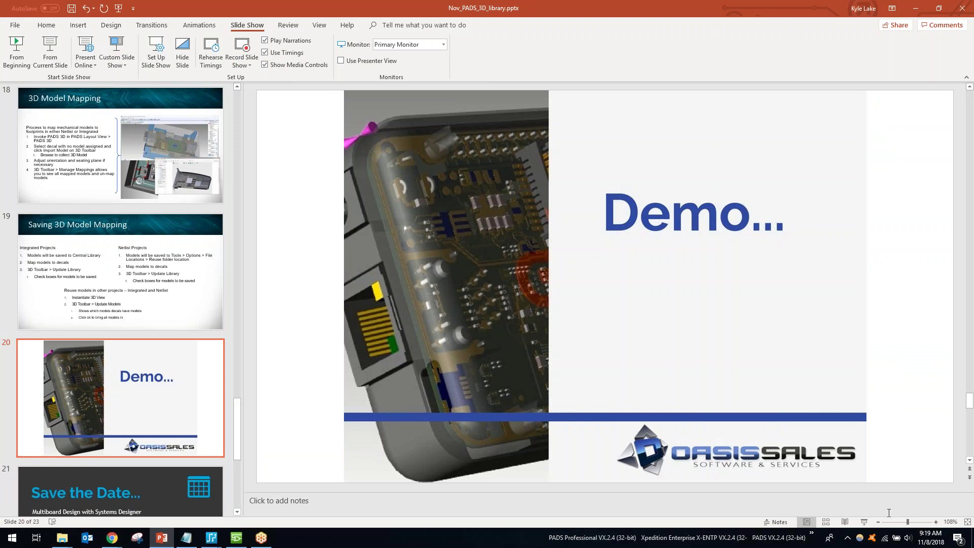
{"action": "left_click", "coordinate": [865, 522]}
{"action": "left_click", "coordinate": [534, 309]}
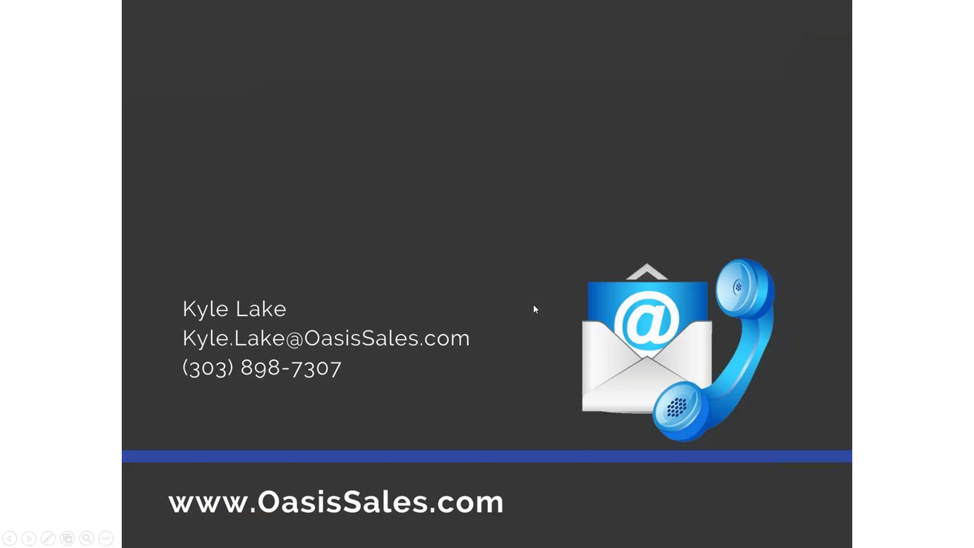